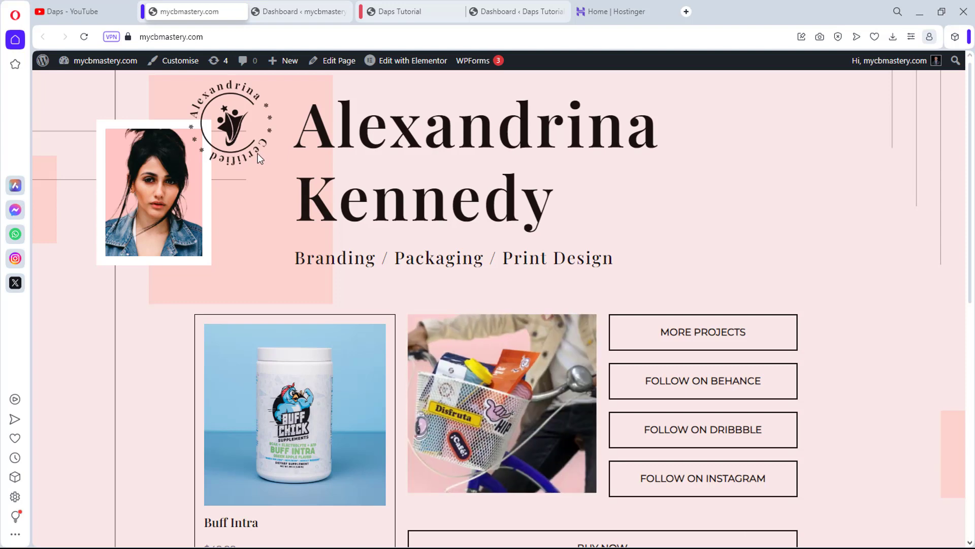
Look over the mycbmastery.com home page and the Daps Tutorial site at daps.dapsbrook.com
scroll(310, 195, down, 9)
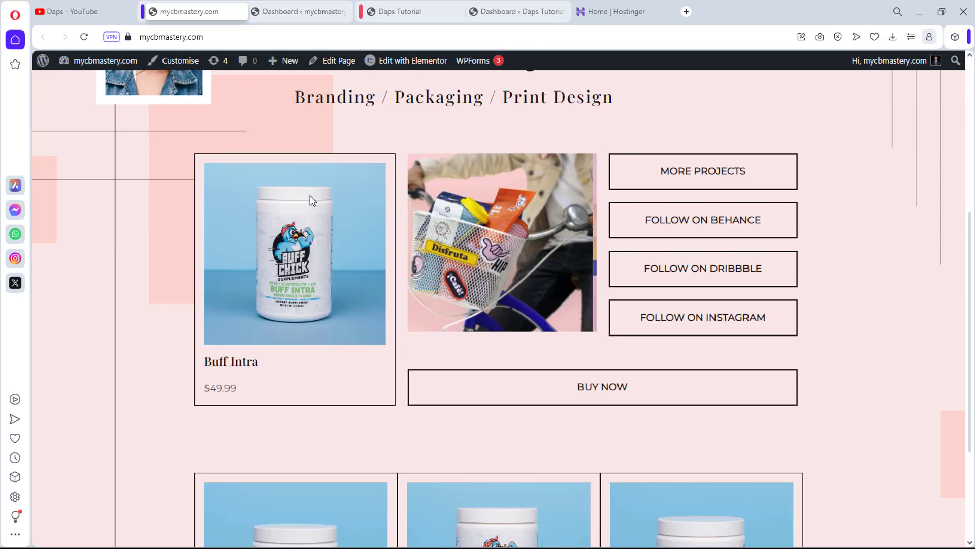
scroll(310, 195, up, 10)
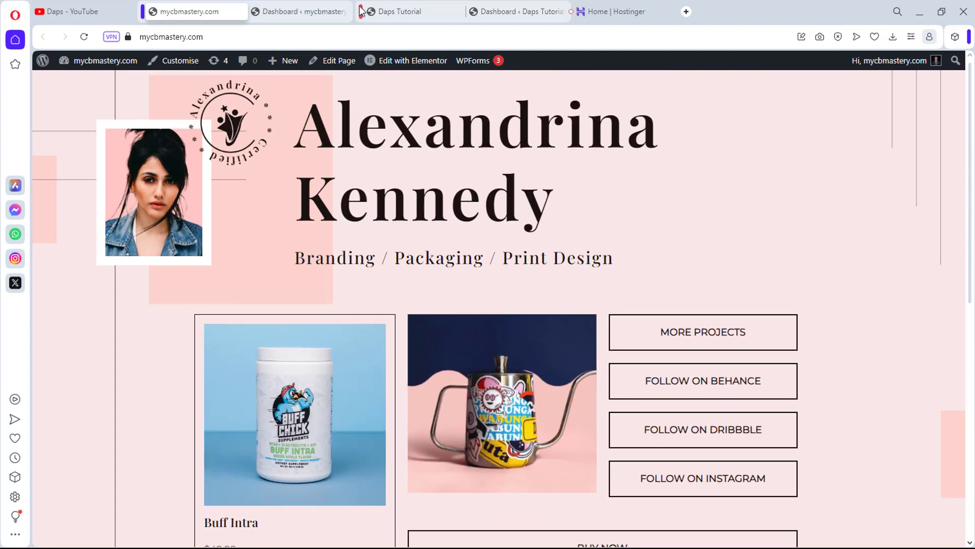
click(414, 10)
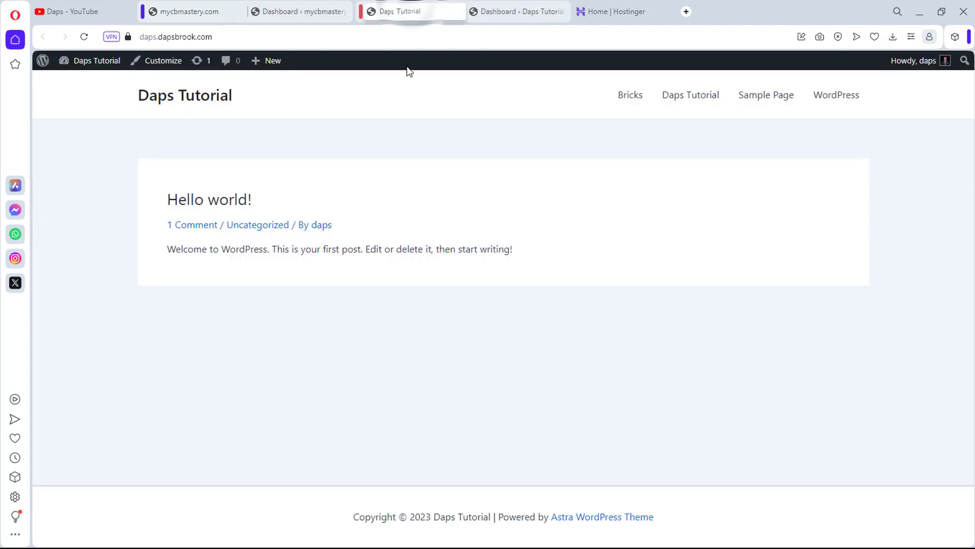
click(219, 14)
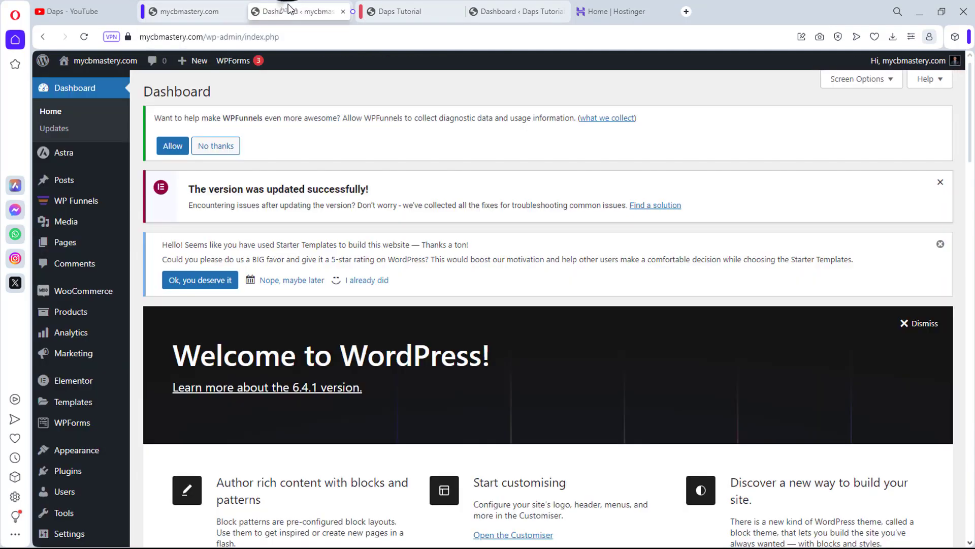
Search for "wpvivid" among new plugins on mycbmastery.com and install Migration, Backup, Staging – WPvivid
click(288, 10)
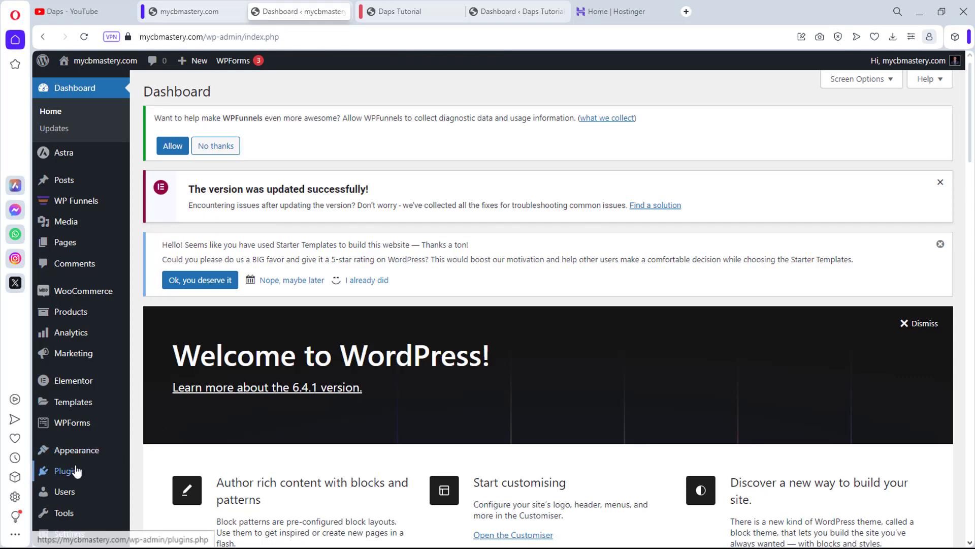
mouse_move(73, 470)
click(165, 490)
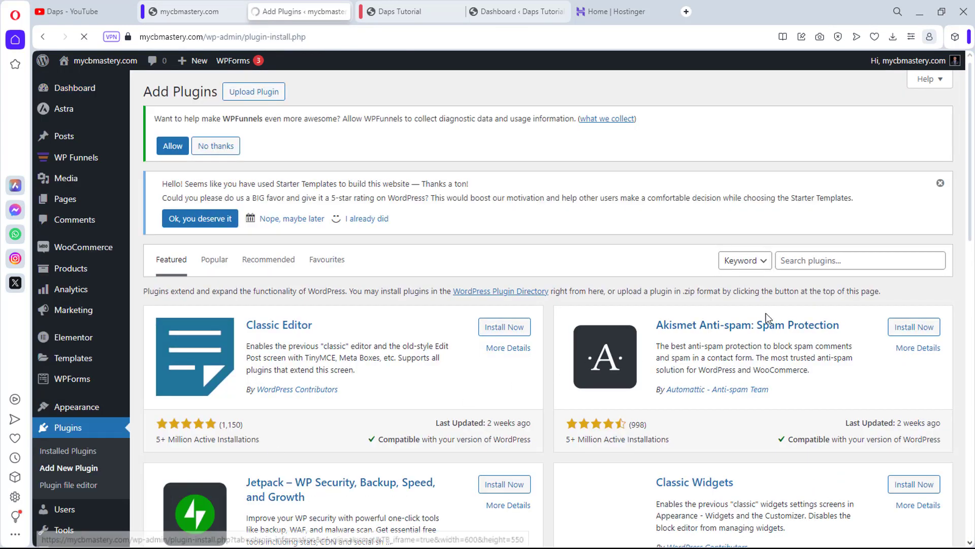
click(805, 261)
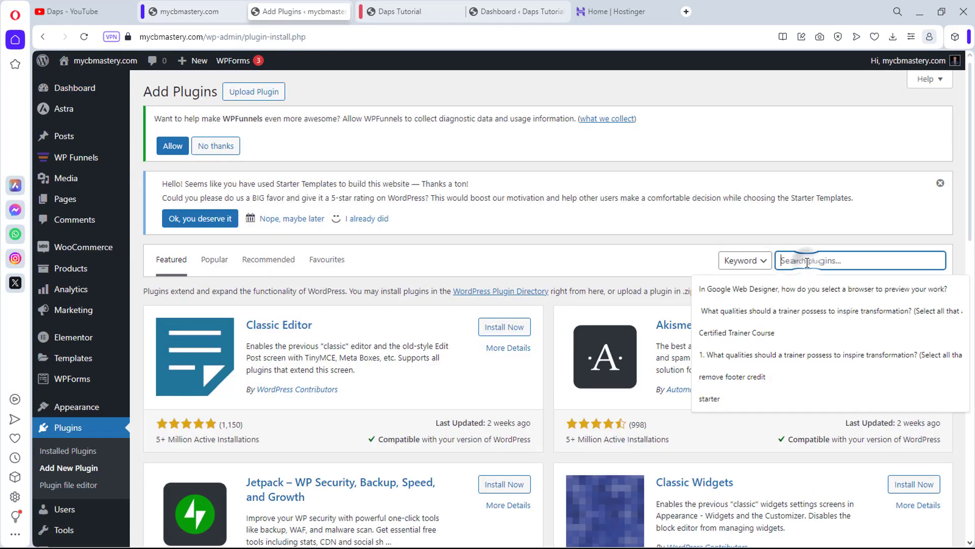
text(wpvivid)
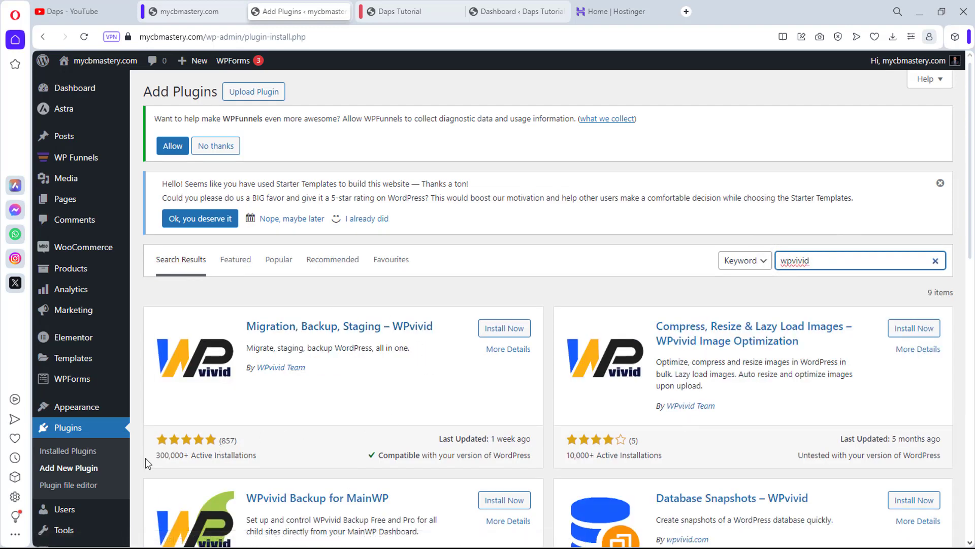
click(497, 331)
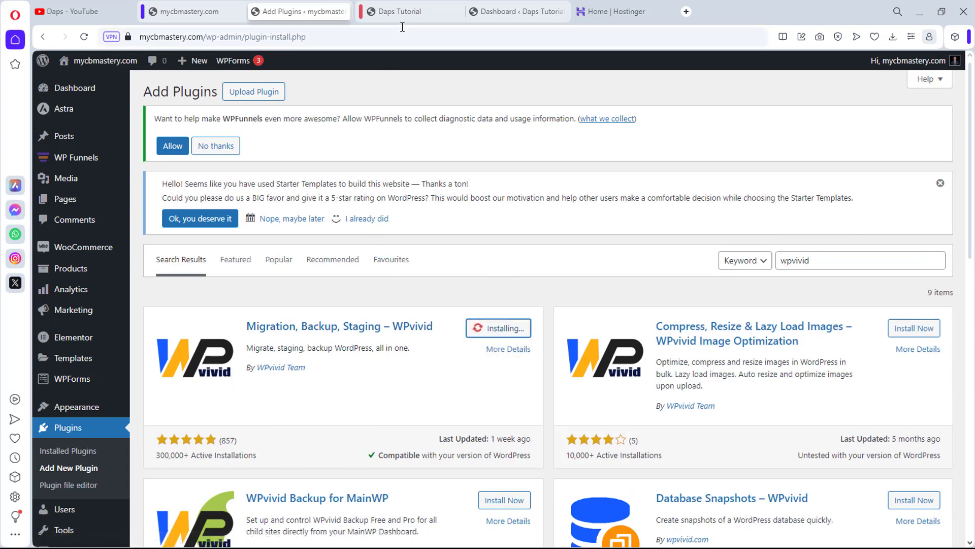
Switch to the daps.dapsbrook.com dashboard, search new plugins for "wpvivid" and install Migration, Backup, Staging – WPvivid
click(501, 11)
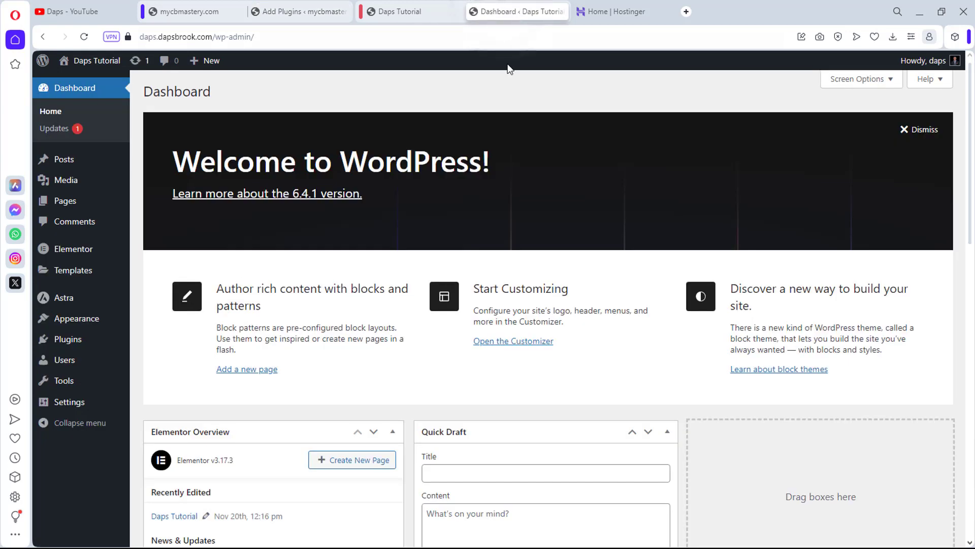
mouse_move(102, 339)
click(164, 358)
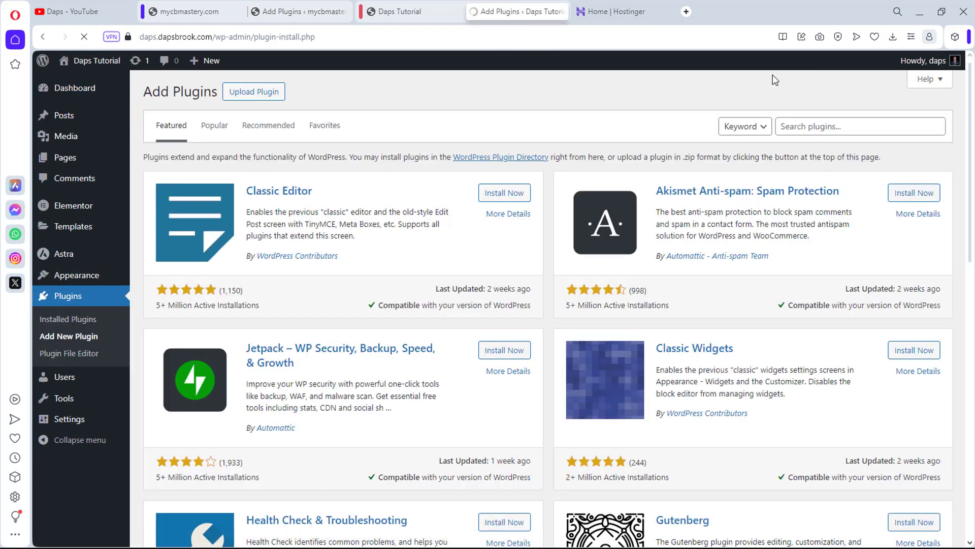
click(817, 125)
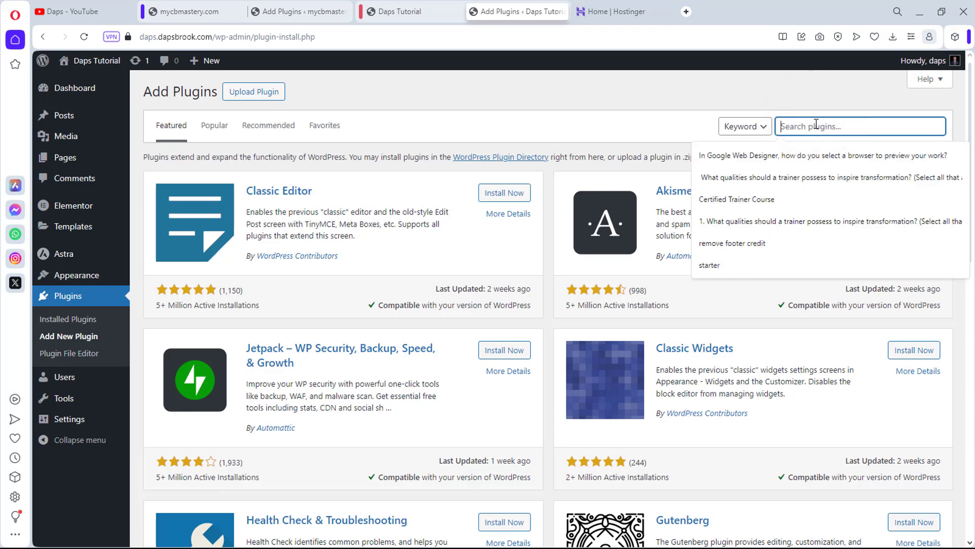
text(wpvivid)
click(508, 194)
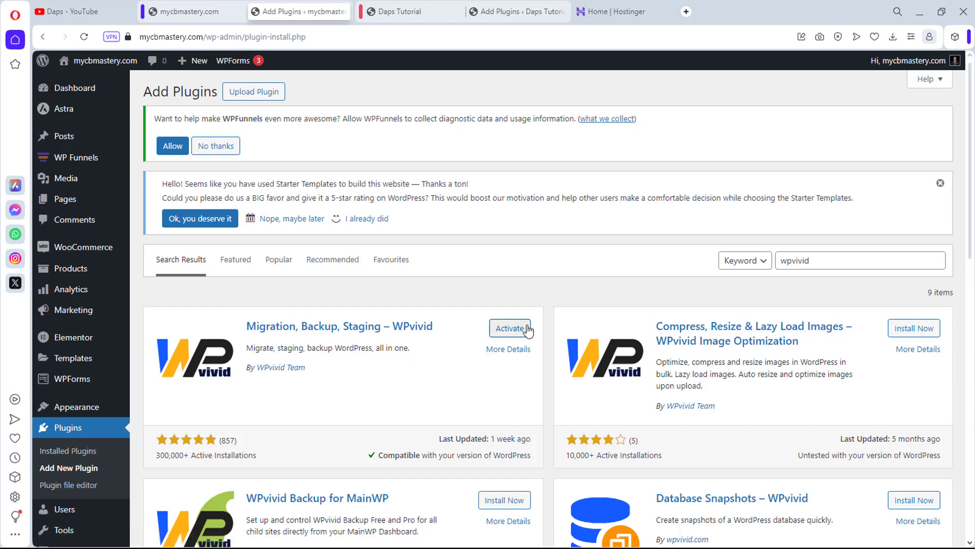
Activate the Migration, Backup, Staging – WPvivid plugin on both mycbmastery.com and daps.dapsbrook.com
click(508, 329)
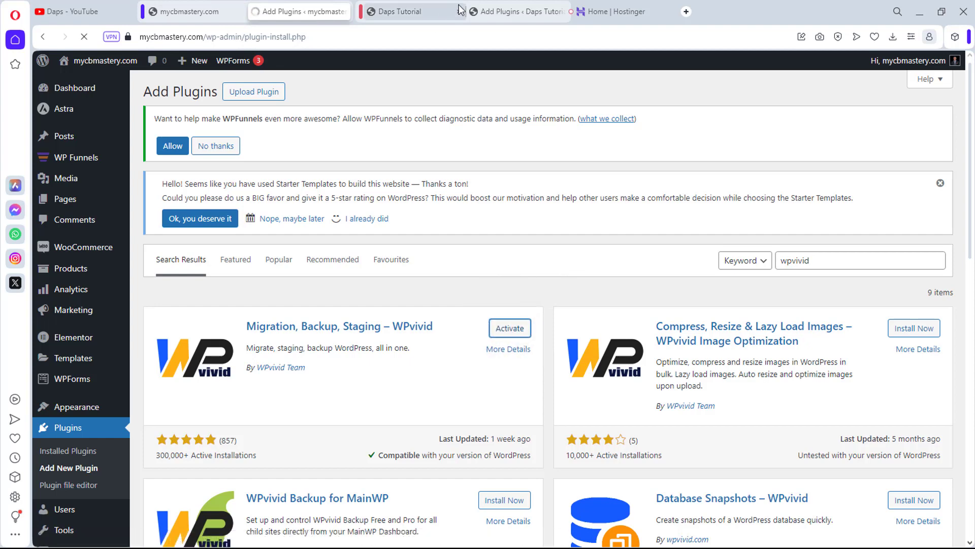
click(501, 11)
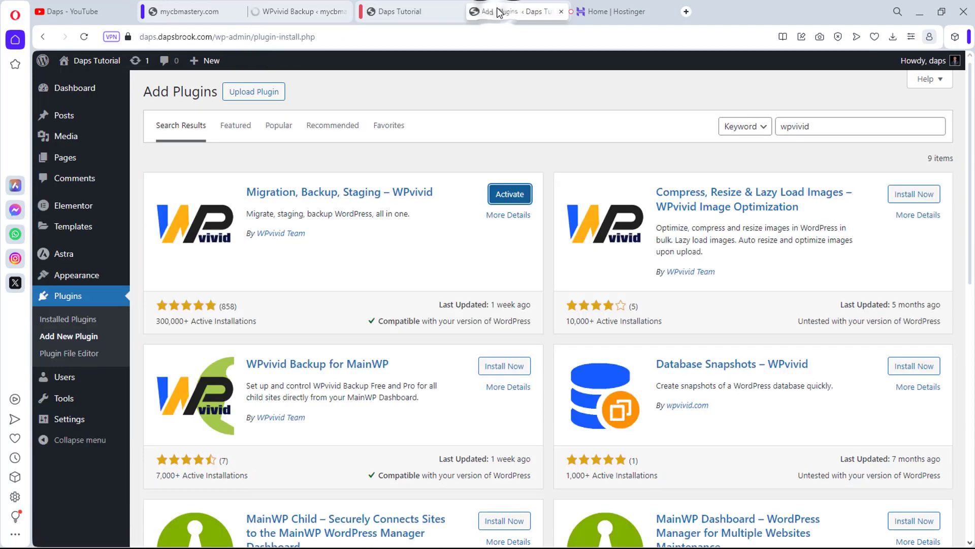
click(510, 194)
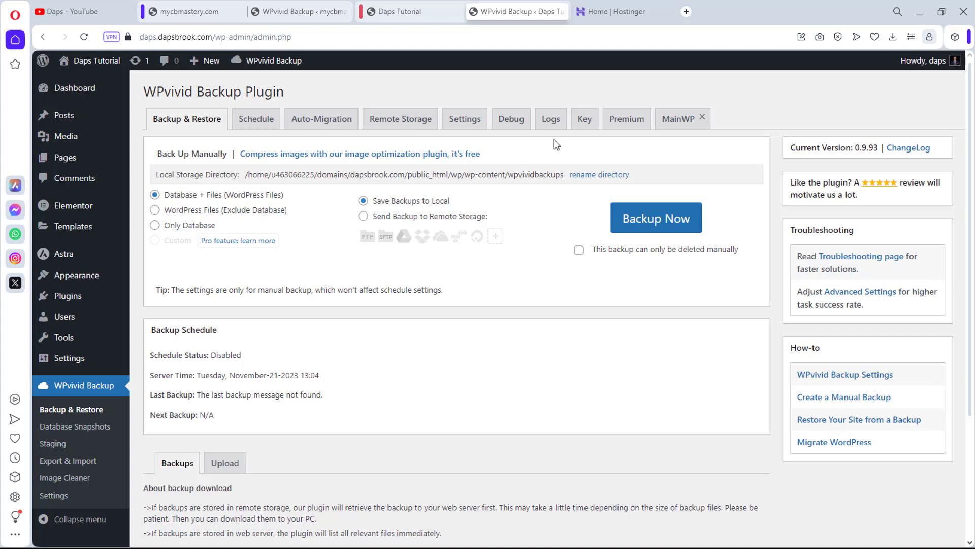
Generate a WPvivid site key with 8 hours' validity on daps.dapsbrook.com and copy the whole key
click(585, 120)
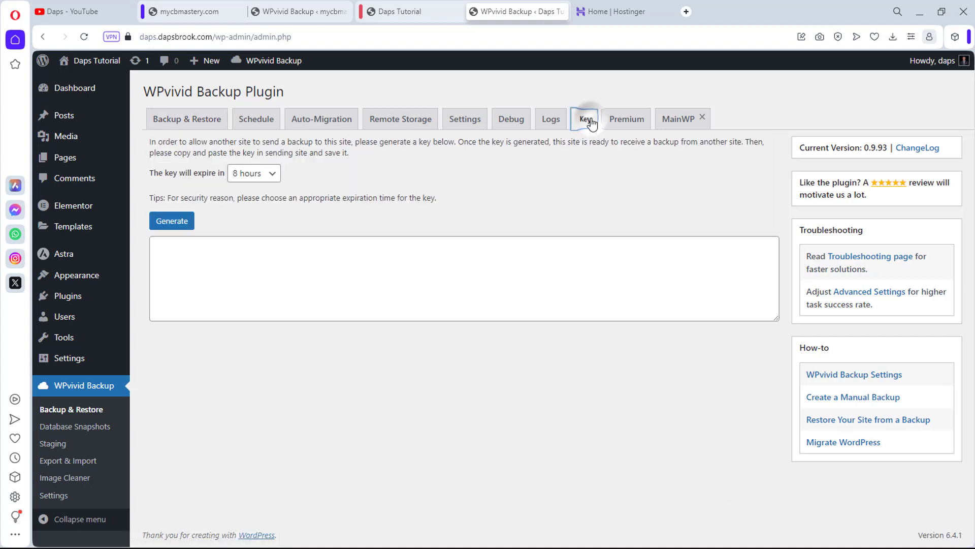
click(182, 224)
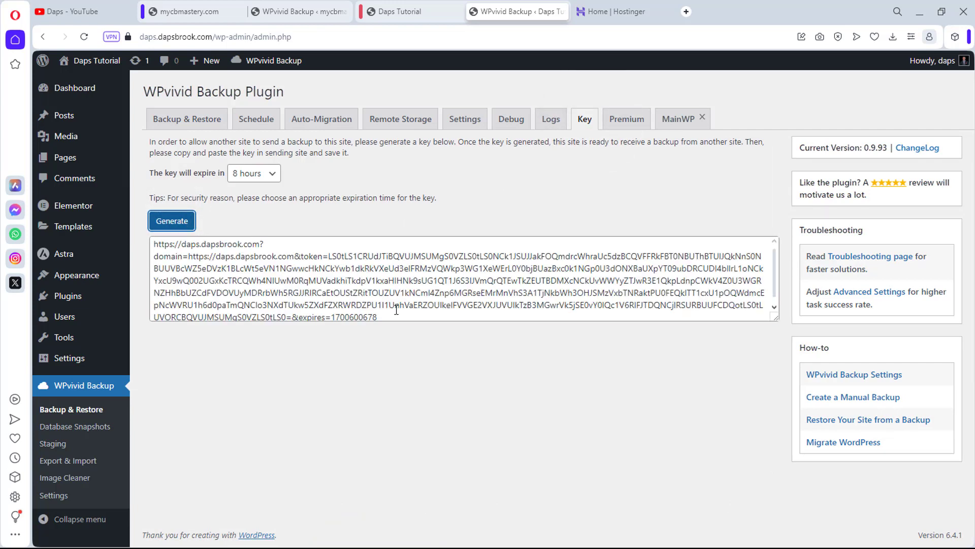
click(396, 310)
right_click(334, 287)
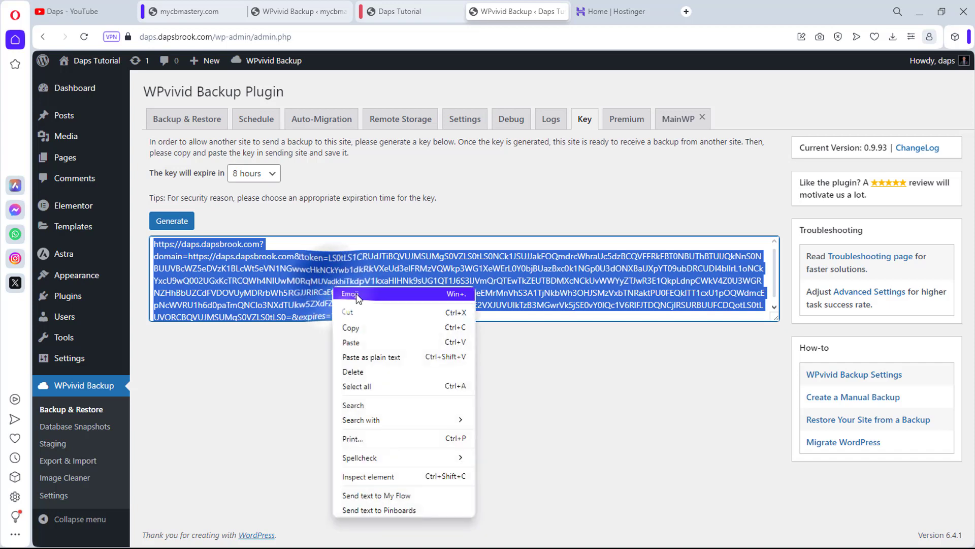
click(363, 327)
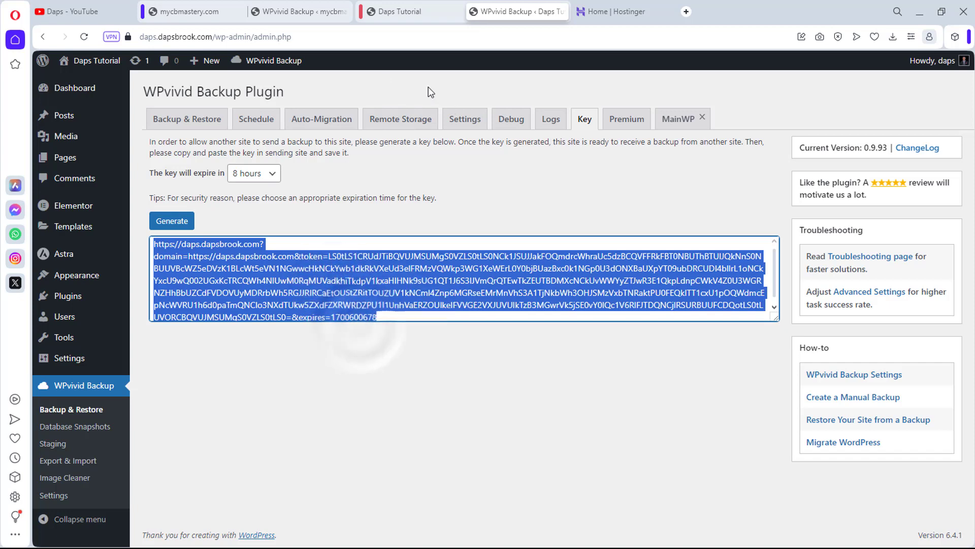
Paste the copied site key into WPvivid's Auto-Migration settings on mycbmastery.com and save it
click(274, 12)
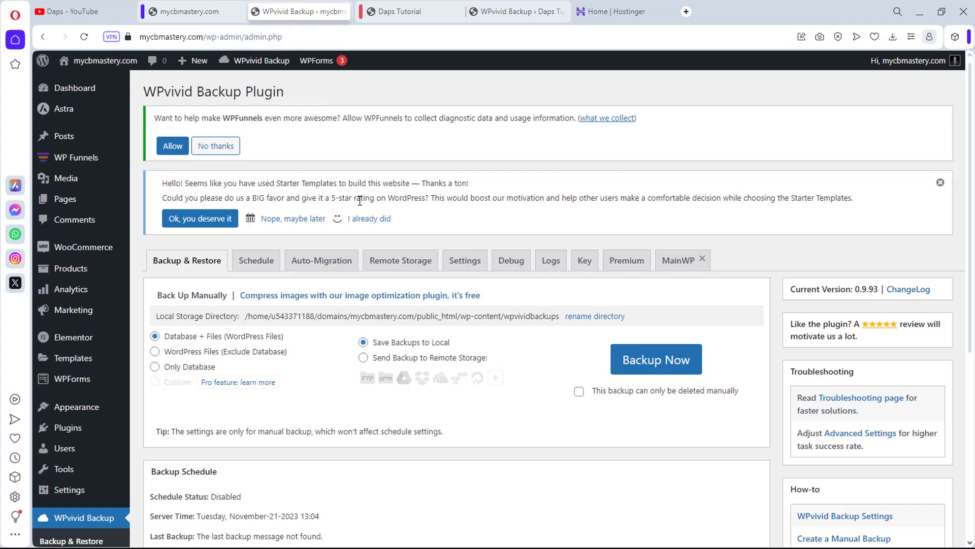
click(320, 265)
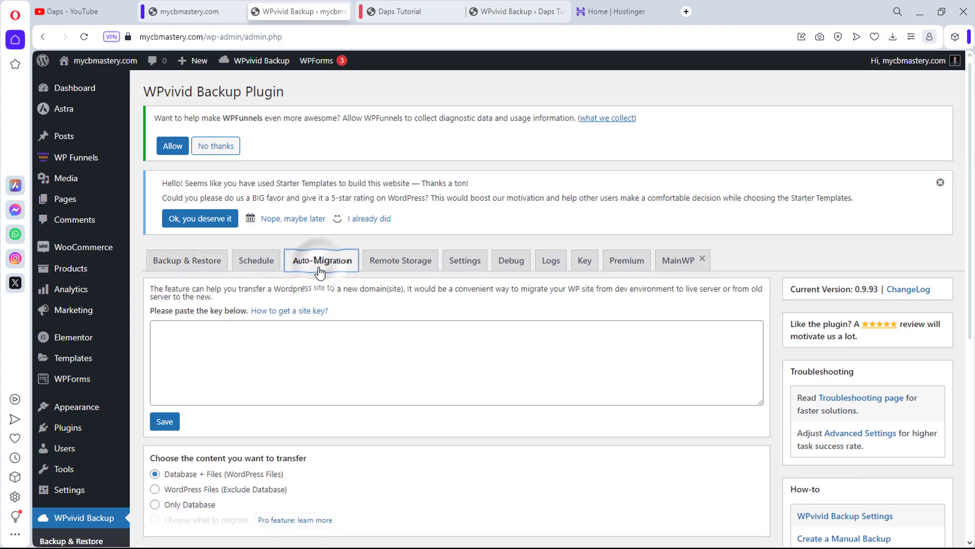
click(178, 344)
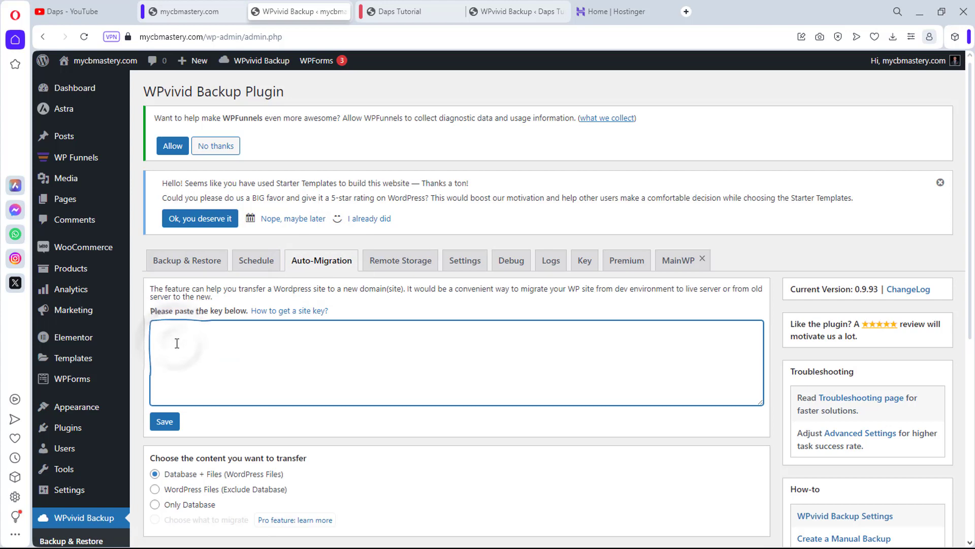
key(ctrl+v)
click(164, 422)
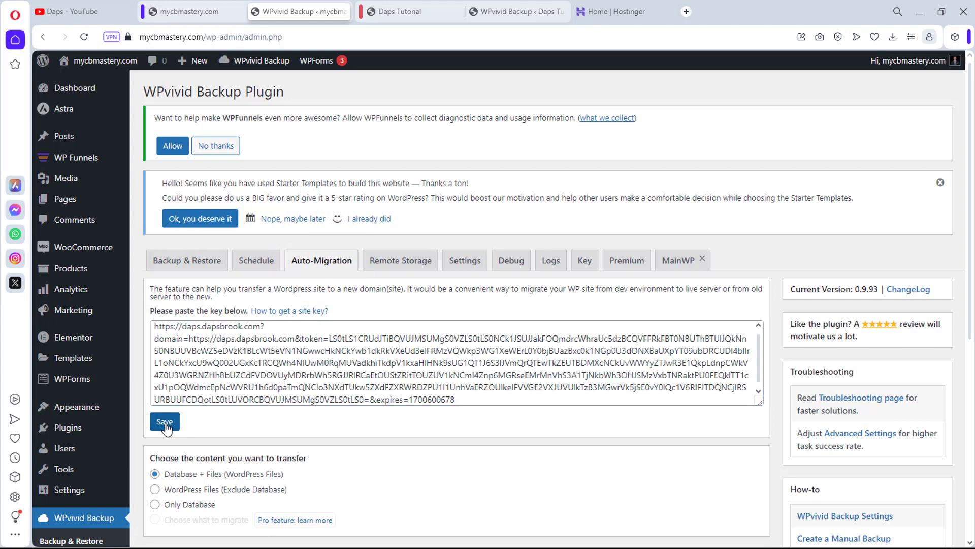
click(164, 422)
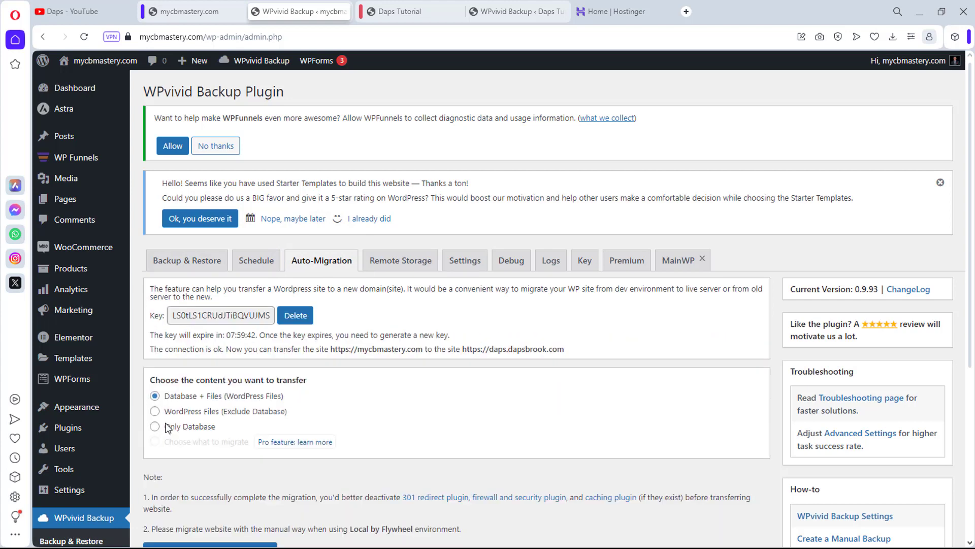
Clone and transfer the database and files from mycbmastery.com to daps.dapsbrook.com with WPvivid's auto-migration
drag(150, 349, 560, 355)
scroll(561, 356, down, 5)
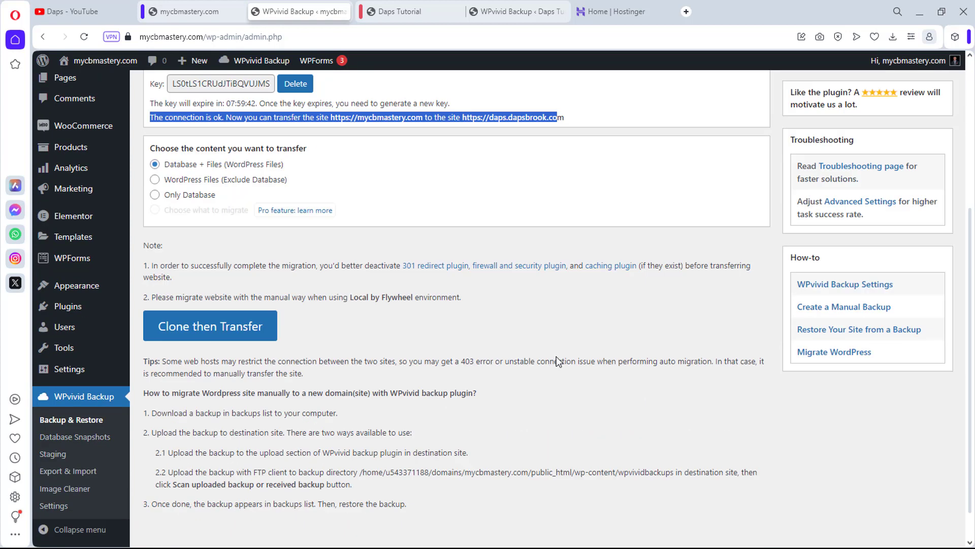
click(173, 319)
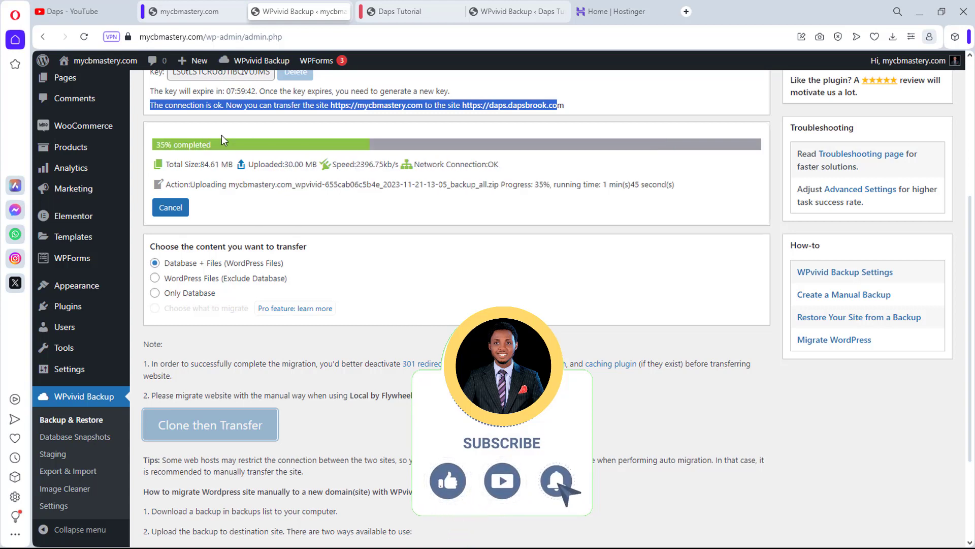
scroll(315, 118, up, 5)
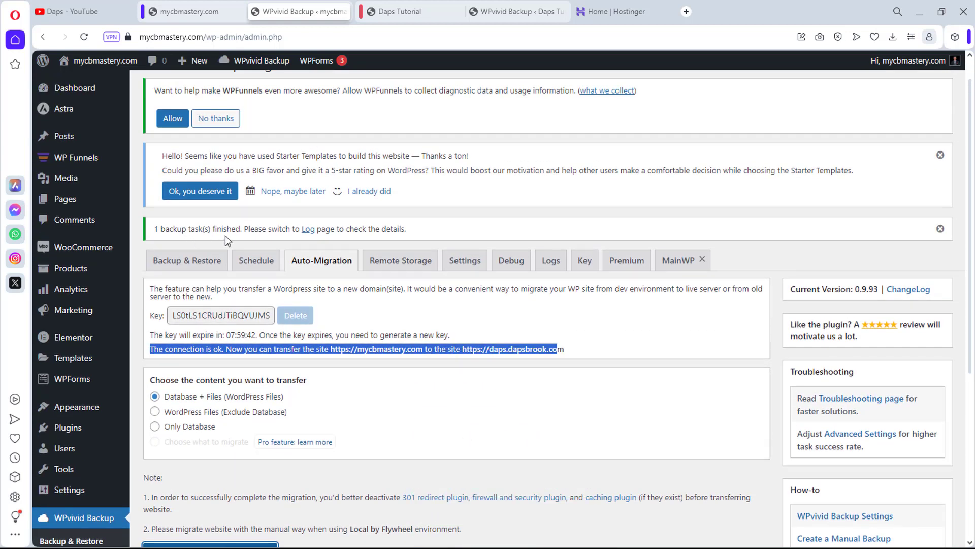
Return to WPvivid's Backup & Restore on daps.dapsbrook.com and scan for the received backup
click(504, 9)
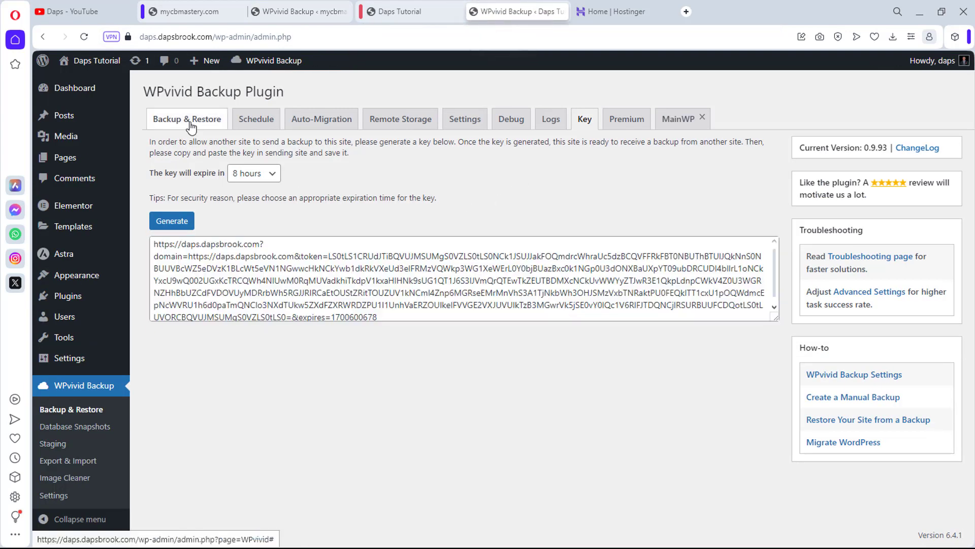
click(191, 122)
scroll(472, 284, down, 3)
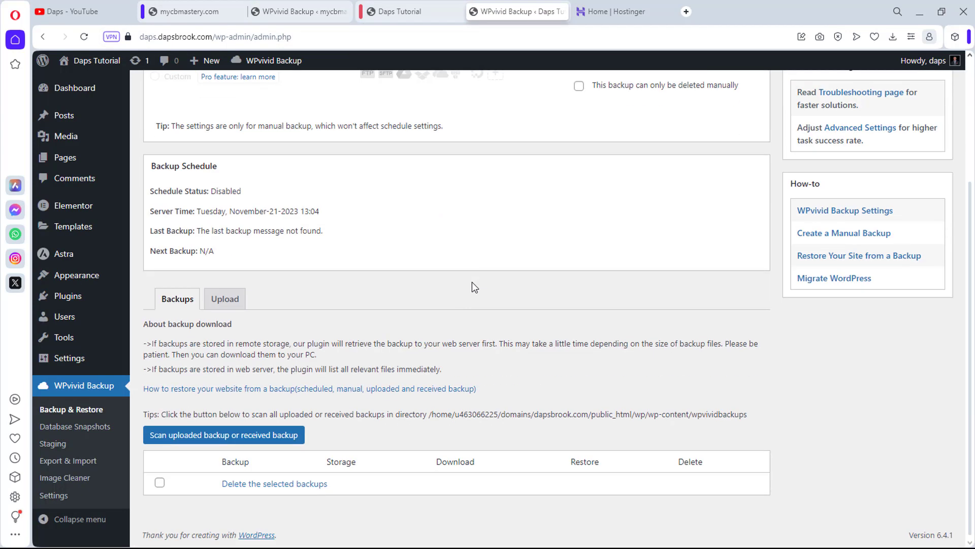
click(228, 435)
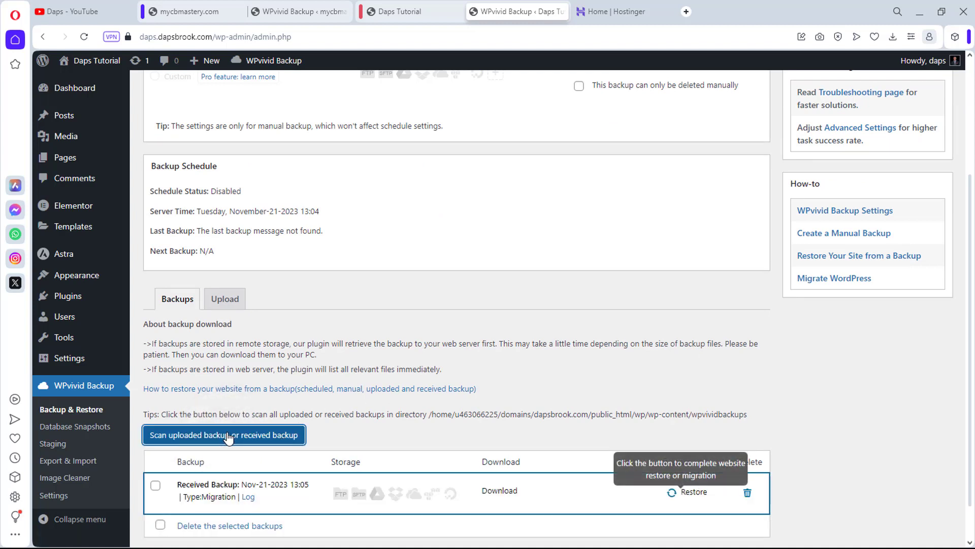
Restore the received migration backup on daps.dapsbrook.com and agree to continue with the restore
scroll(351, 406, down, 1)
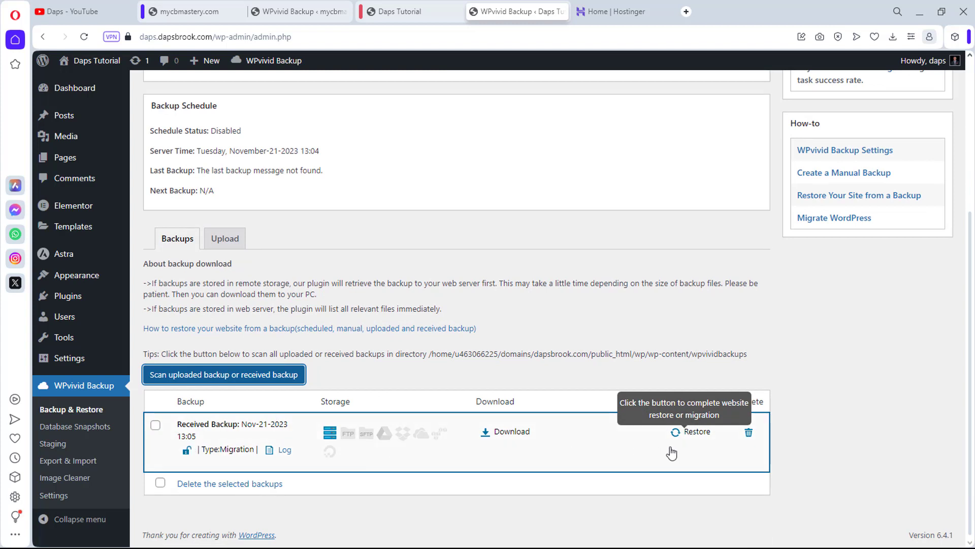
click(695, 433)
scroll(700, 437, down, 1)
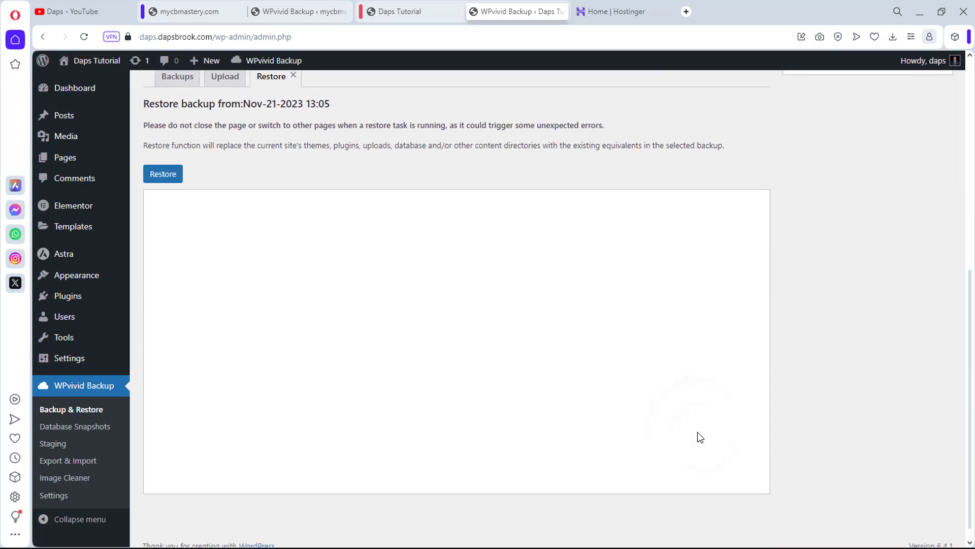
click(172, 180)
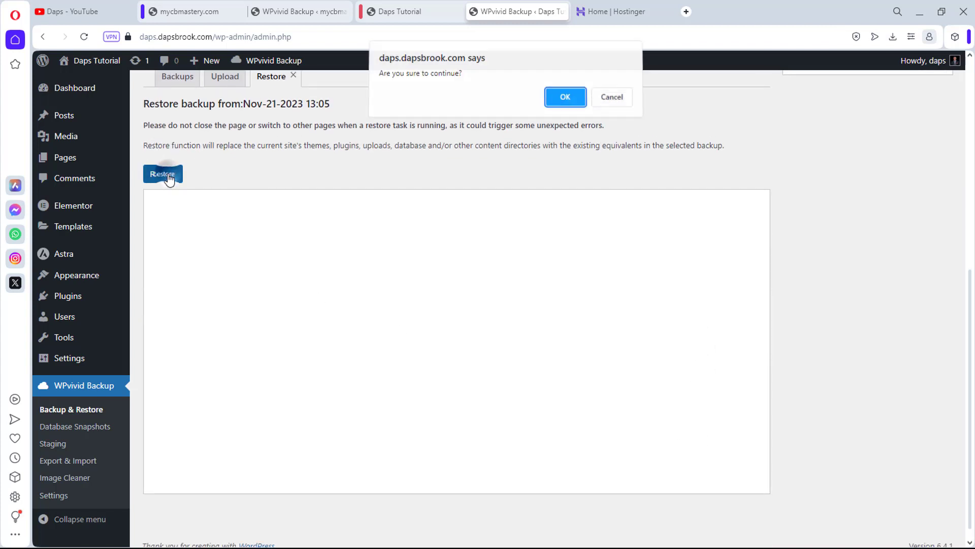
click(565, 101)
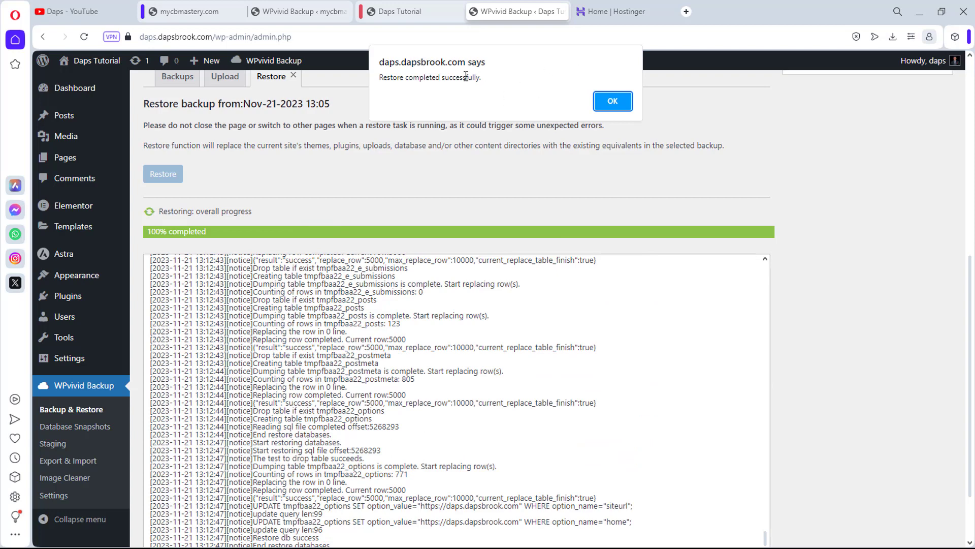
Acknowledge the restore's completion, reload the daps.dapsbrook.com front page and look over the migrated homepage
click(613, 101)
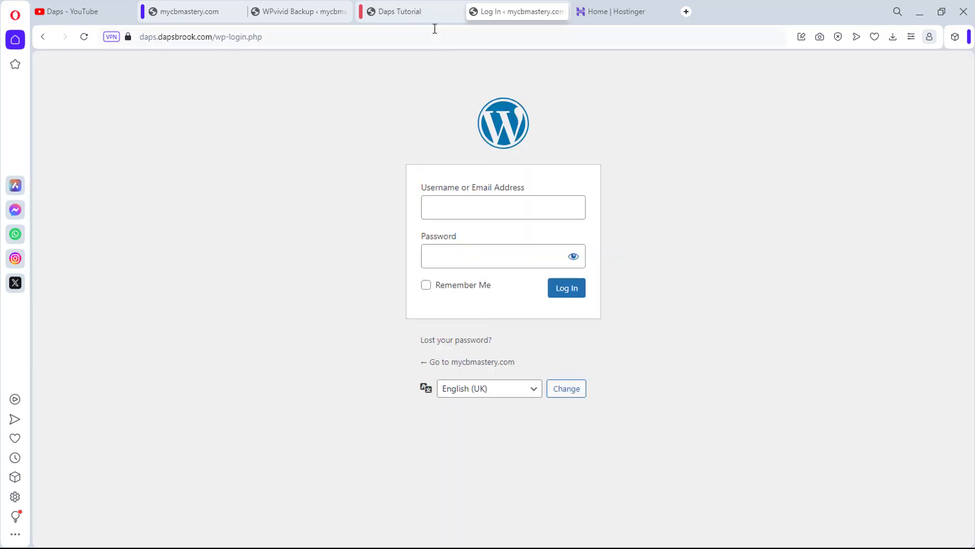
click(423, 14)
click(84, 37)
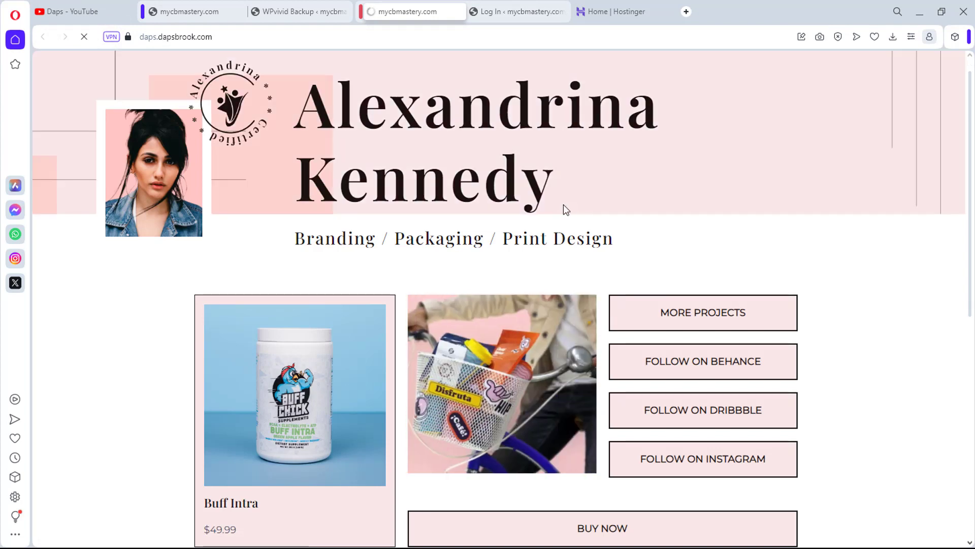
scroll(565, 210, down, 5)
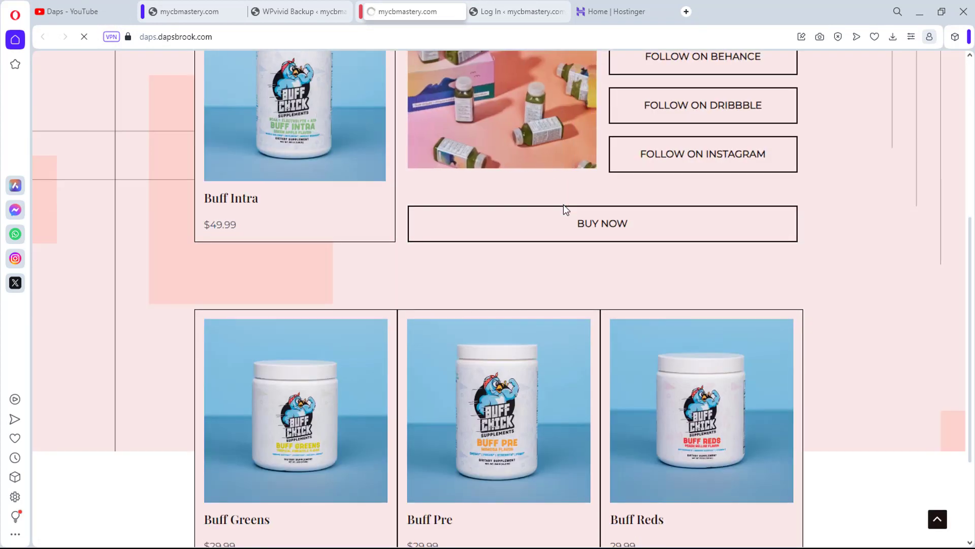
scroll(564, 205, down, 3)
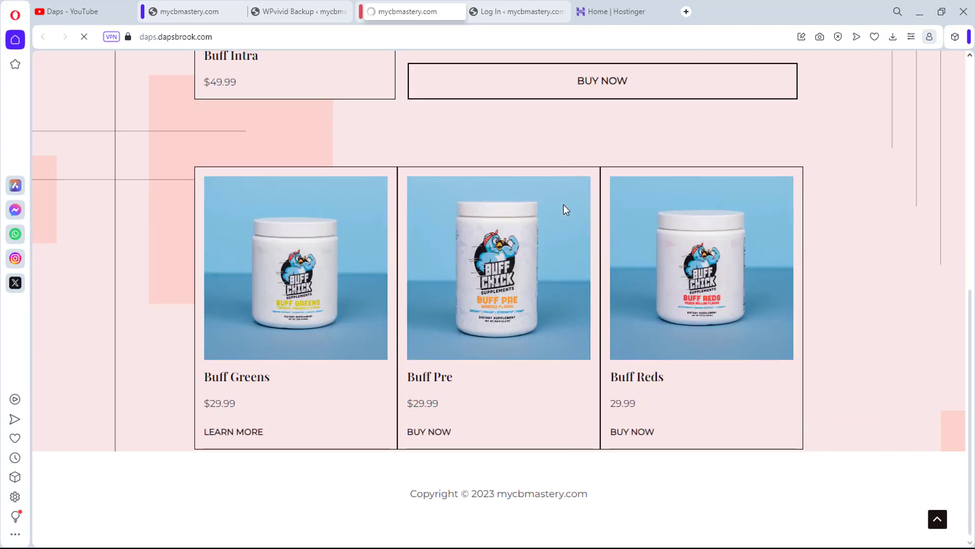
scroll(564, 205, up, 9)
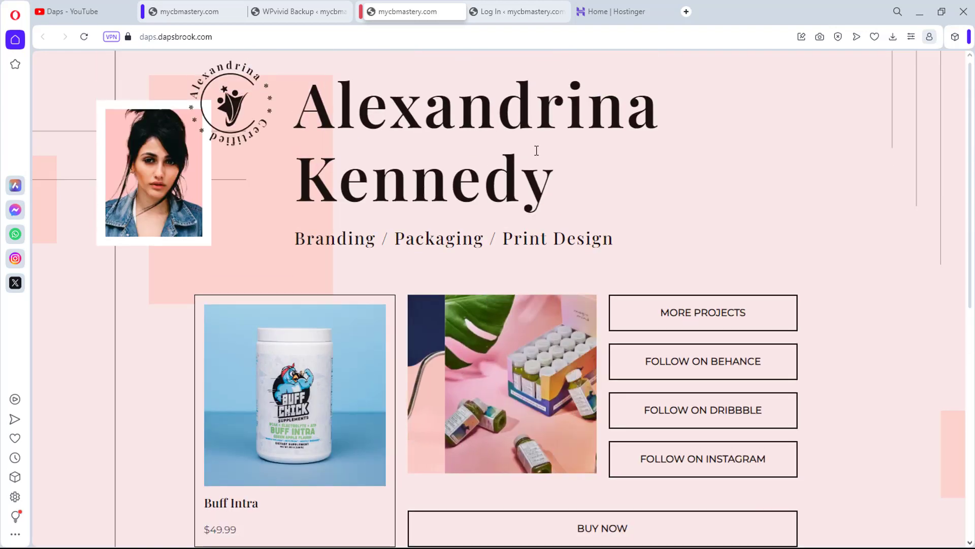
Log in to the WordPress admin of daps.dapsbrook.com with the account's username and password
click(514, 13)
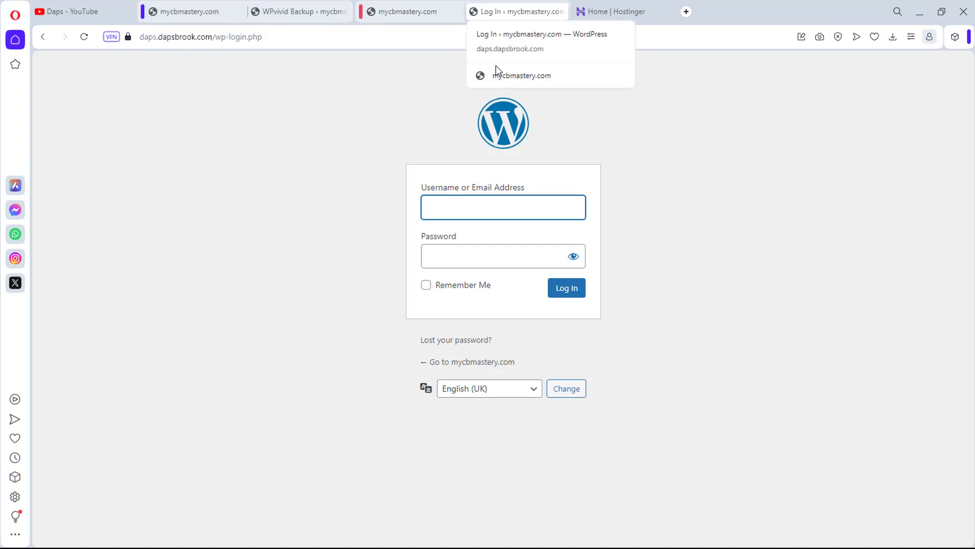
click(481, 208)
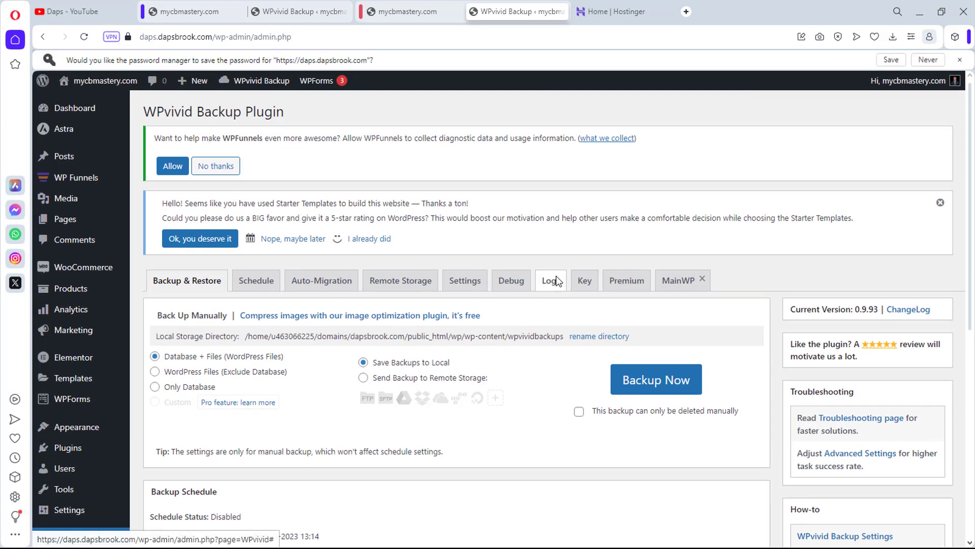
Check the migrated daps.dapsbrook.com homepage and open the Buff Intra landing page through its Buy Now link
click(398, 13)
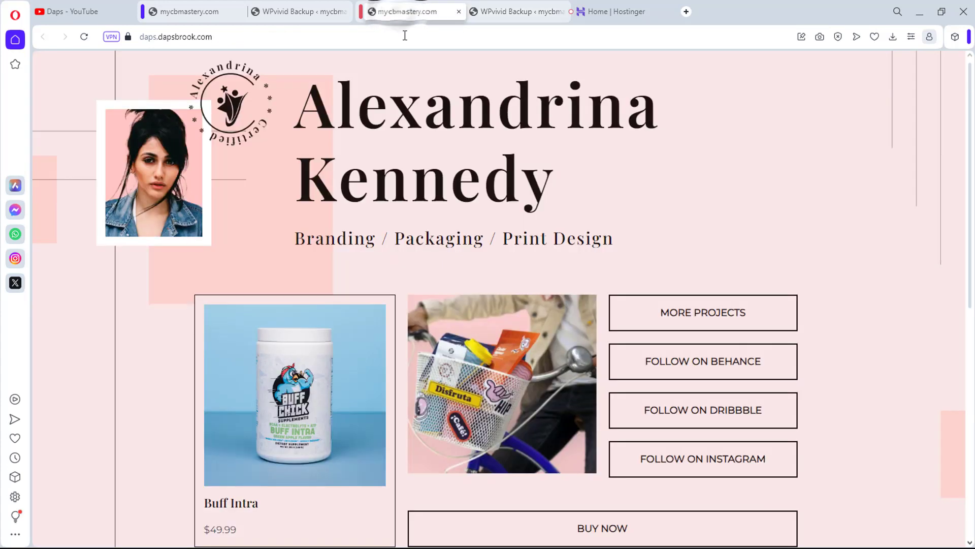
scroll(472, 311, down, 3)
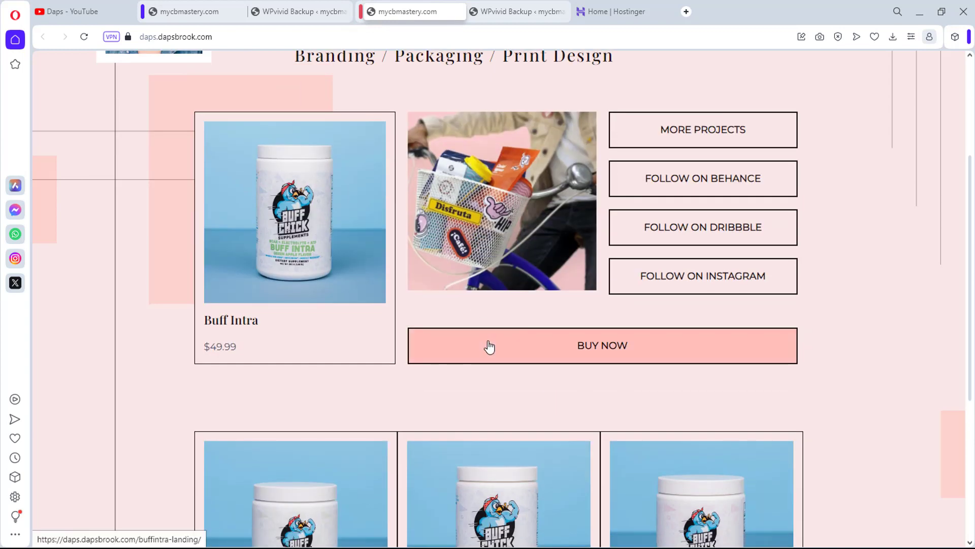
click(489, 346)
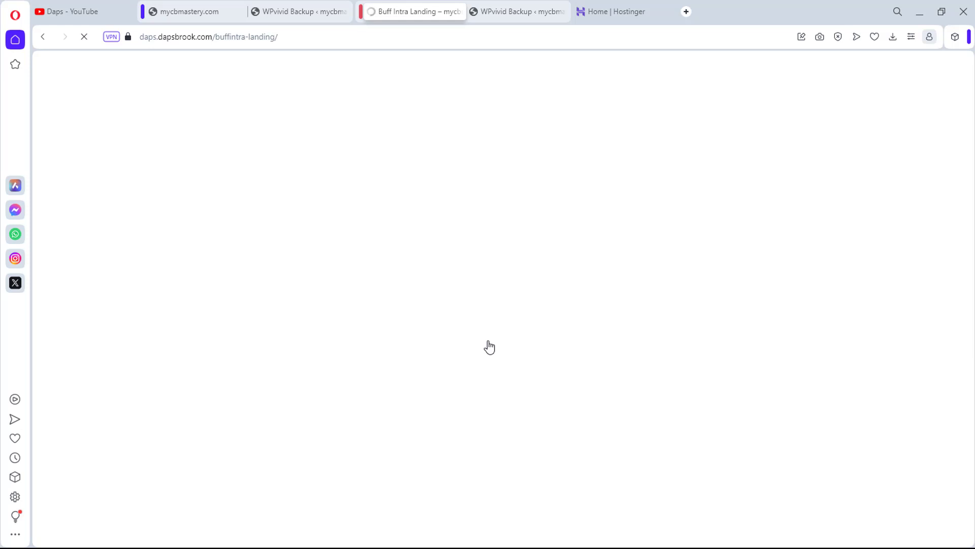
Search the plugin directory for "wp reset" from the daps.dapsbrook.com admin and activate the WP Reset plugin
click(519, 13)
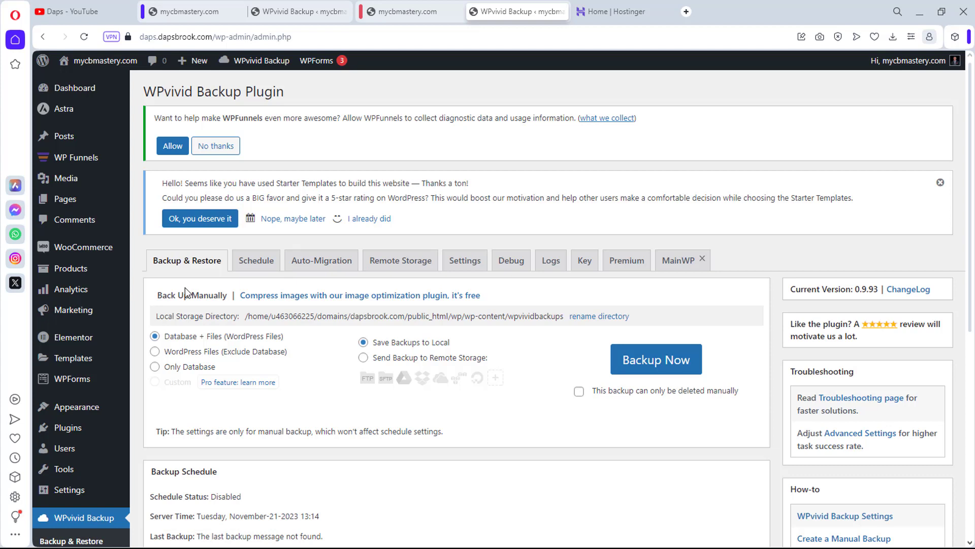
mouse_move(80, 429)
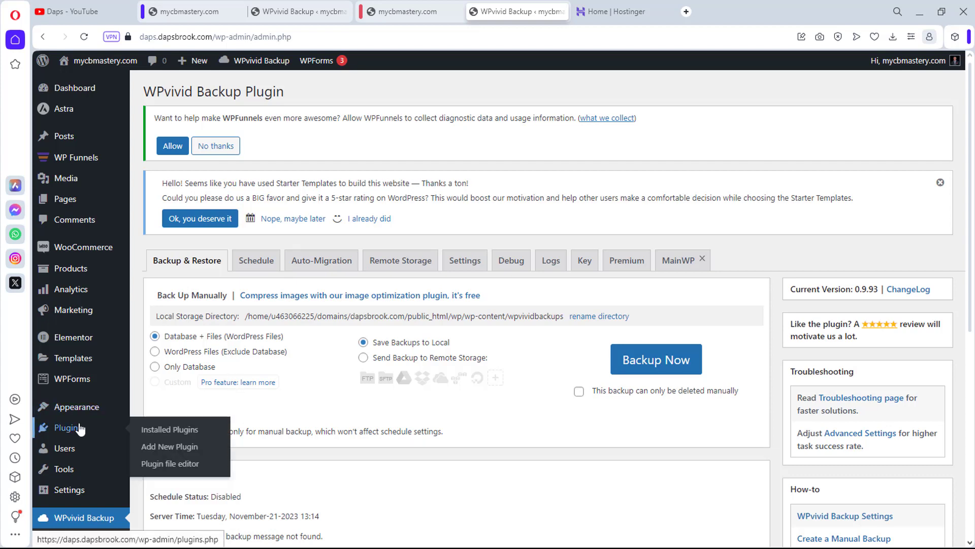
click(165, 447)
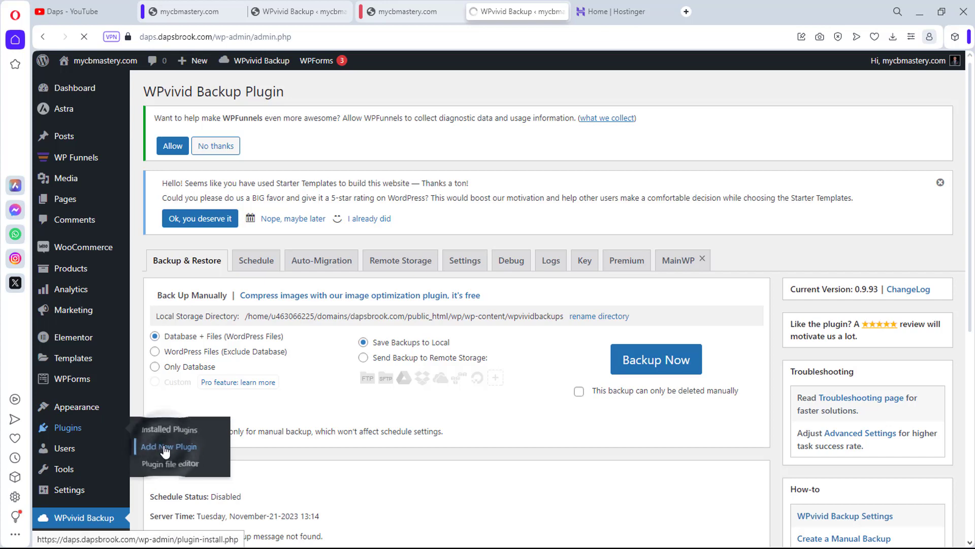
click(800, 261)
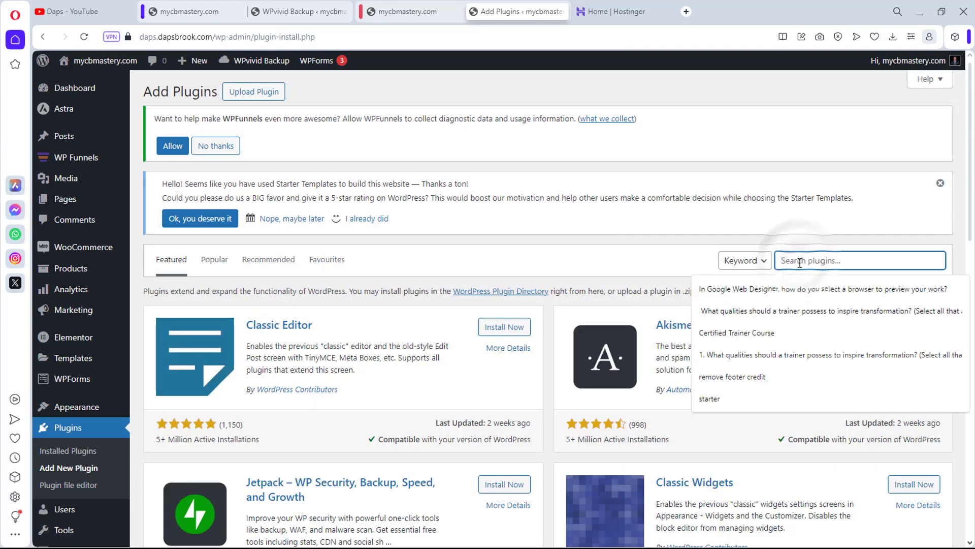
text(wp reset)
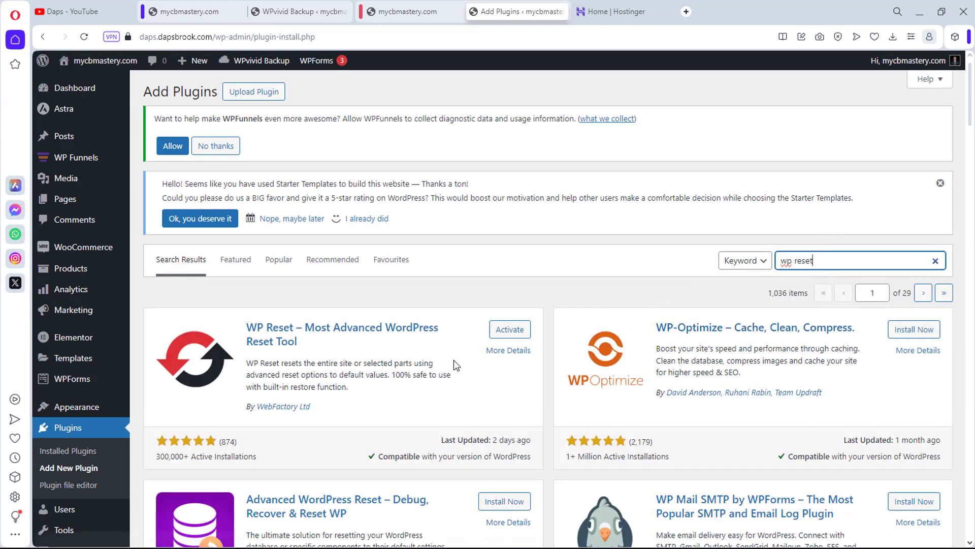
click(509, 330)
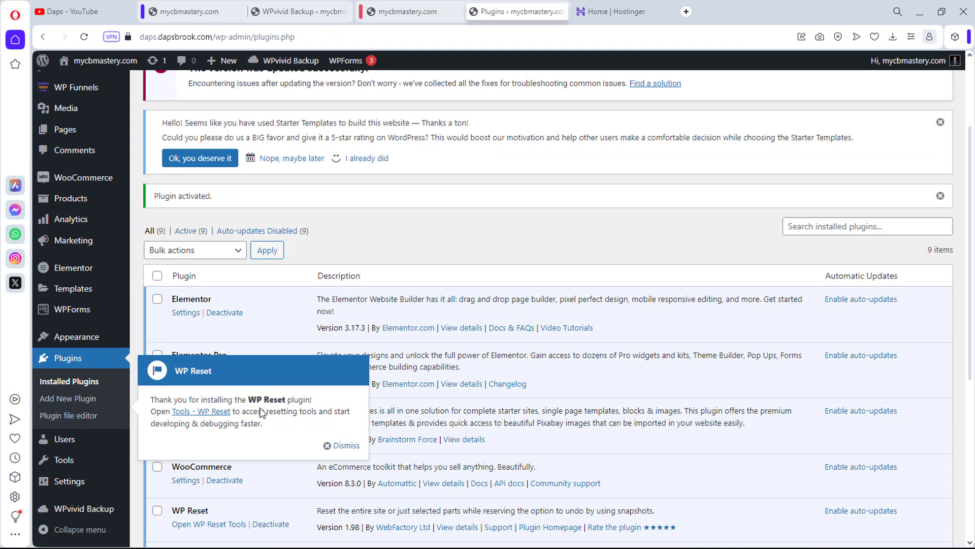
Run WP Reset's Site Reset on daps.dapsbrook.com with WP Reset plugin reactivation turned off, confirming with the word "reset"
click(203, 416)
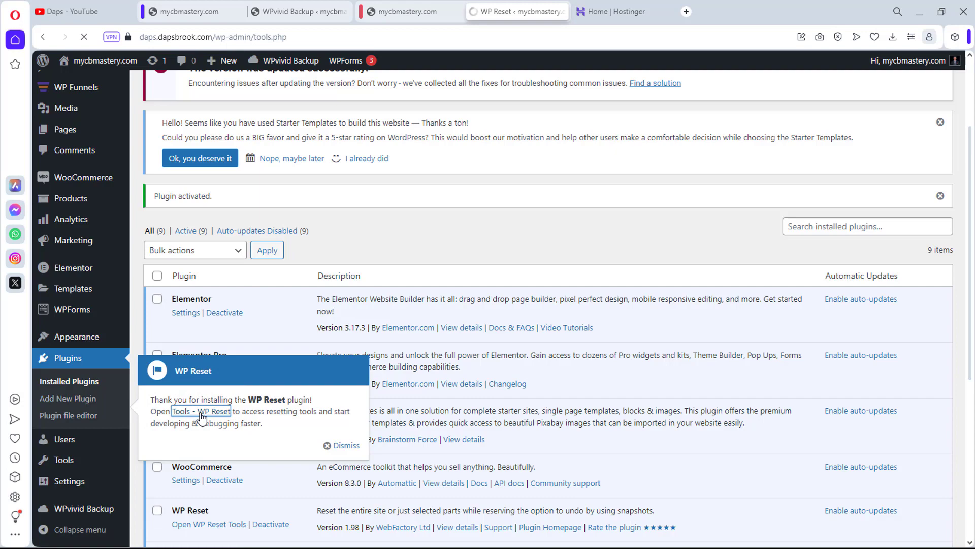
scroll(347, 379, down, 15)
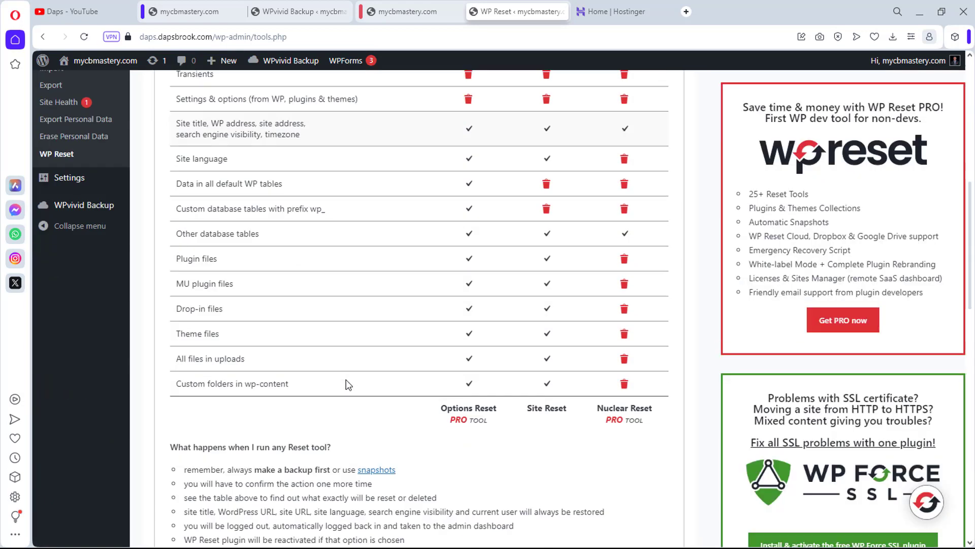
scroll(347, 379, down, 7)
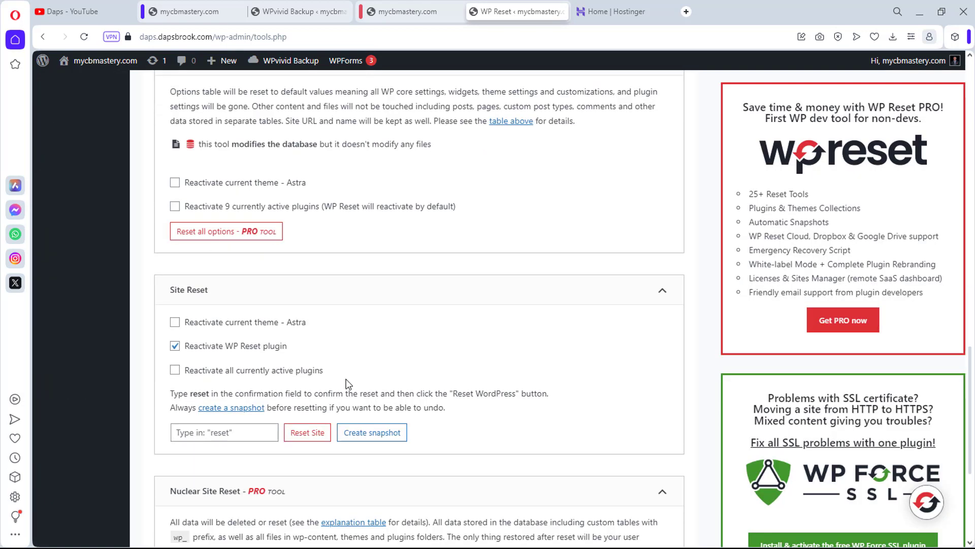
click(199, 432)
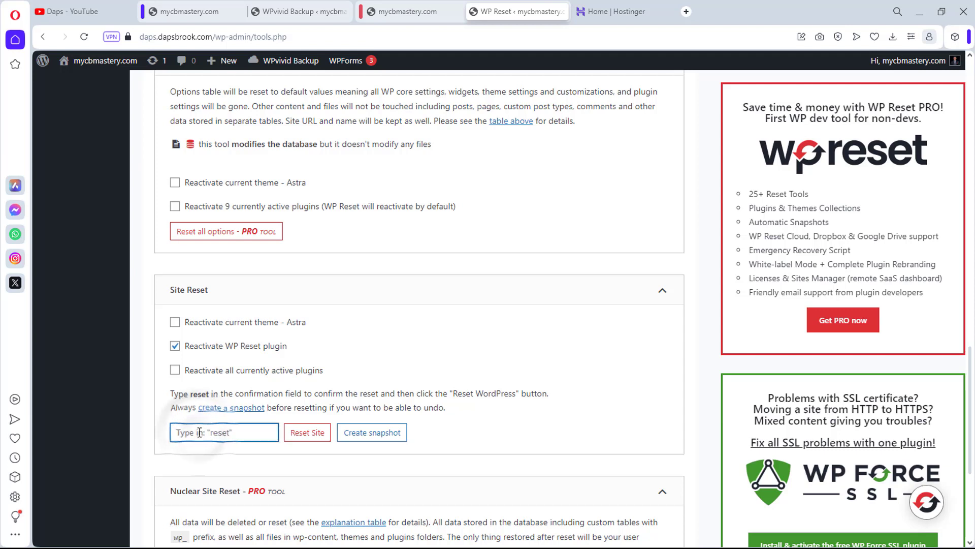
text(reset)
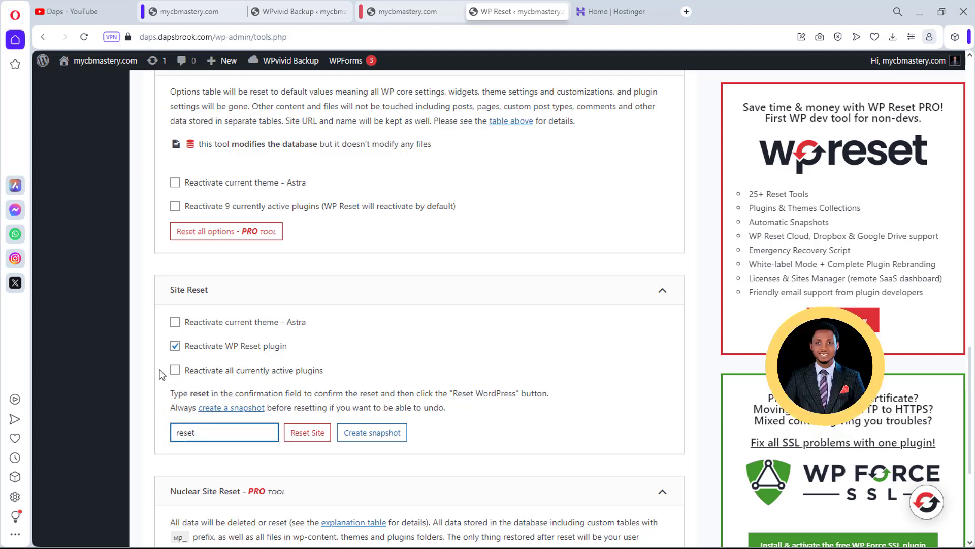
click(175, 345)
click(313, 437)
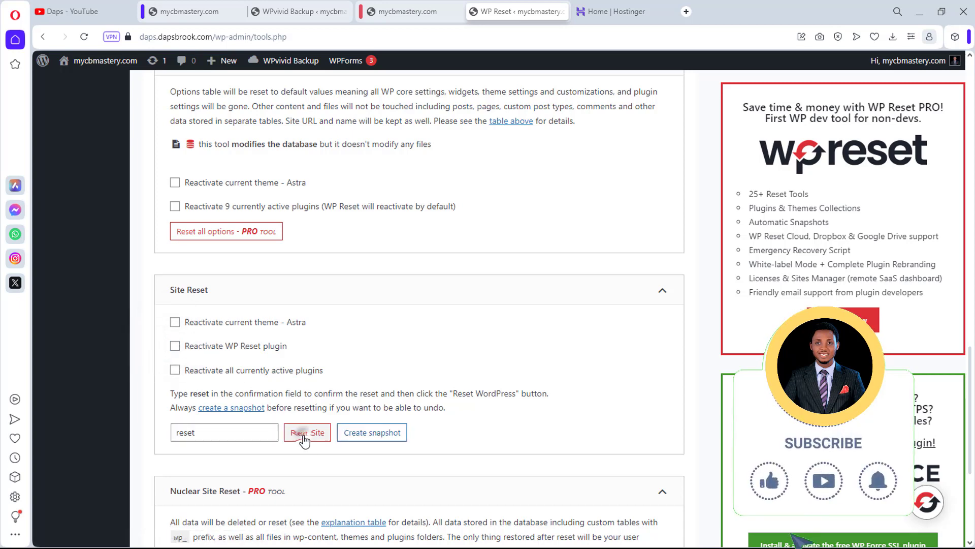
click(455, 399)
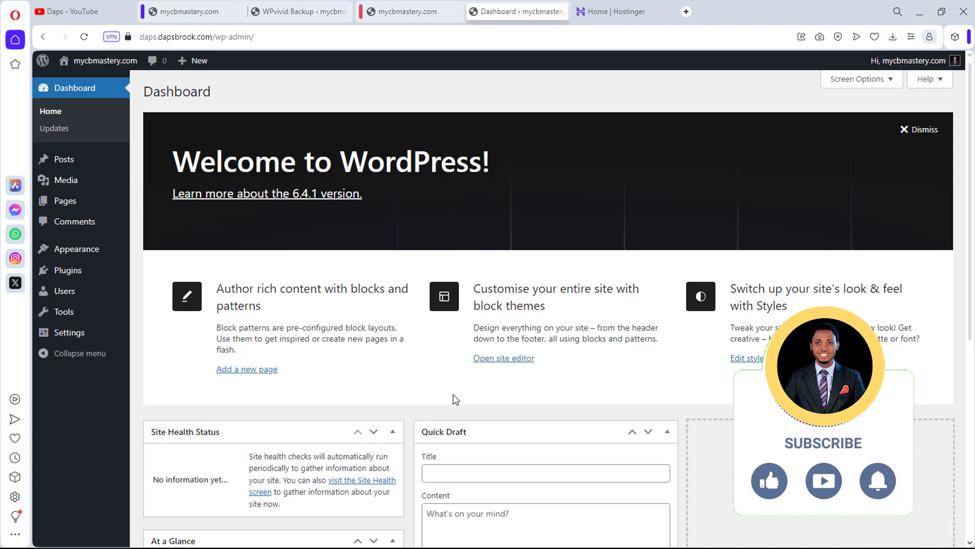
Reload the daps.dapsbrook.com front page and look through the homepage following the site reset
click(404, 12)
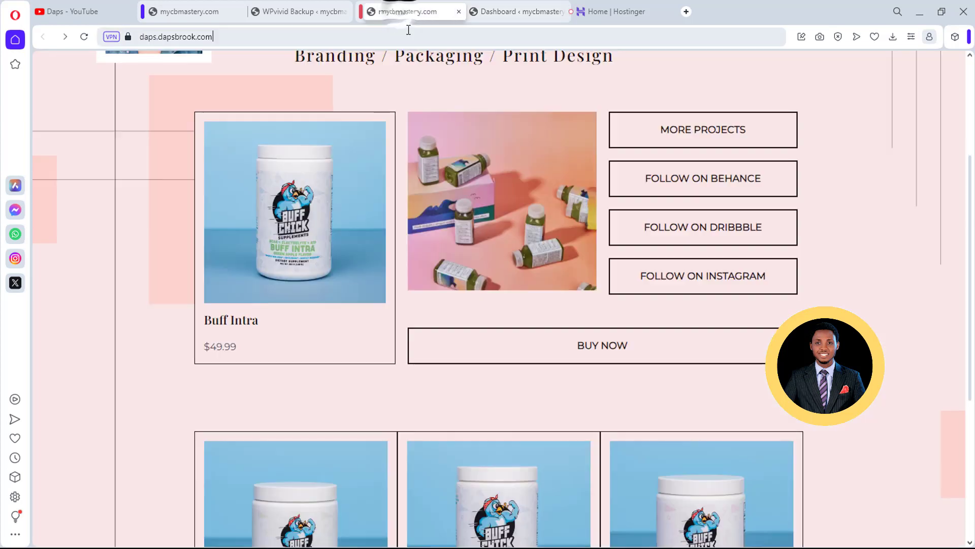
click(80, 39)
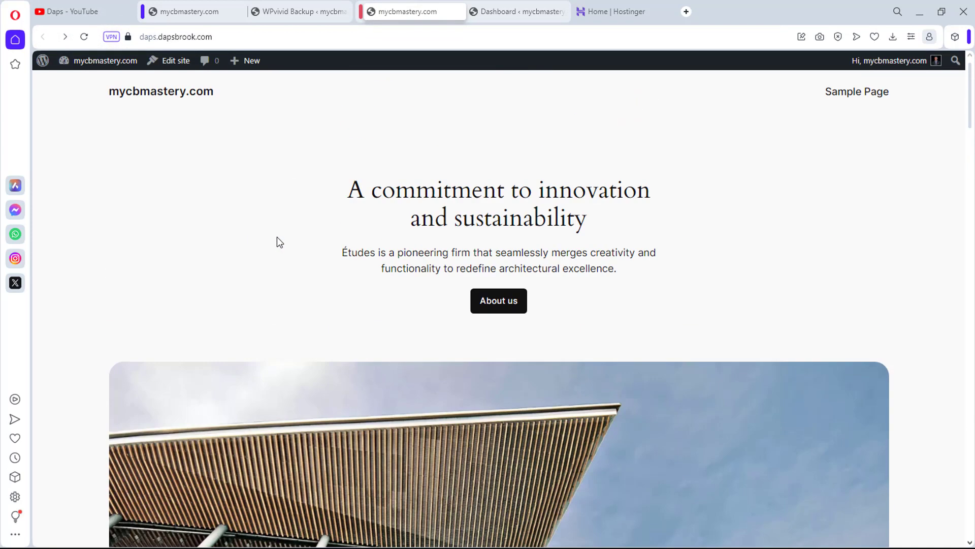
scroll(278, 242, down, 15)
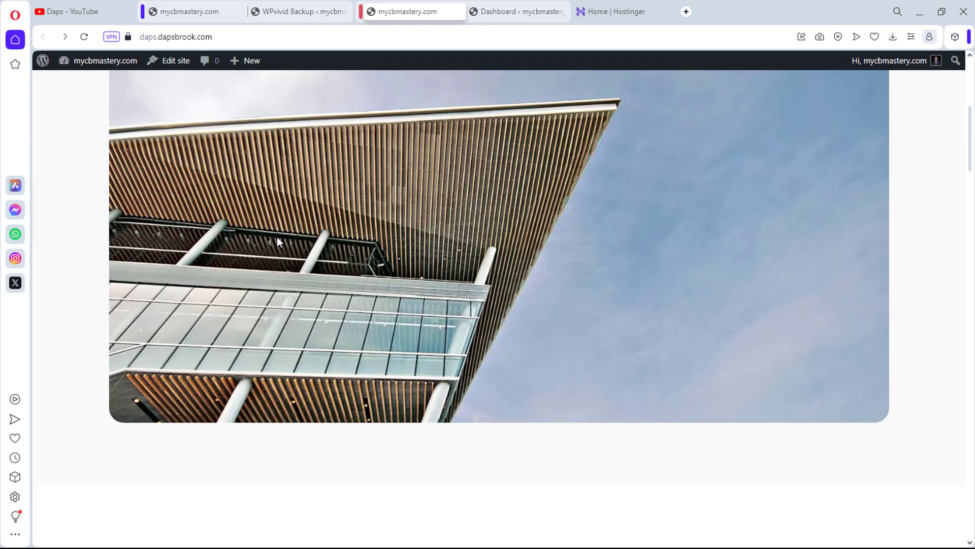
scroll(277, 237, down, 15)
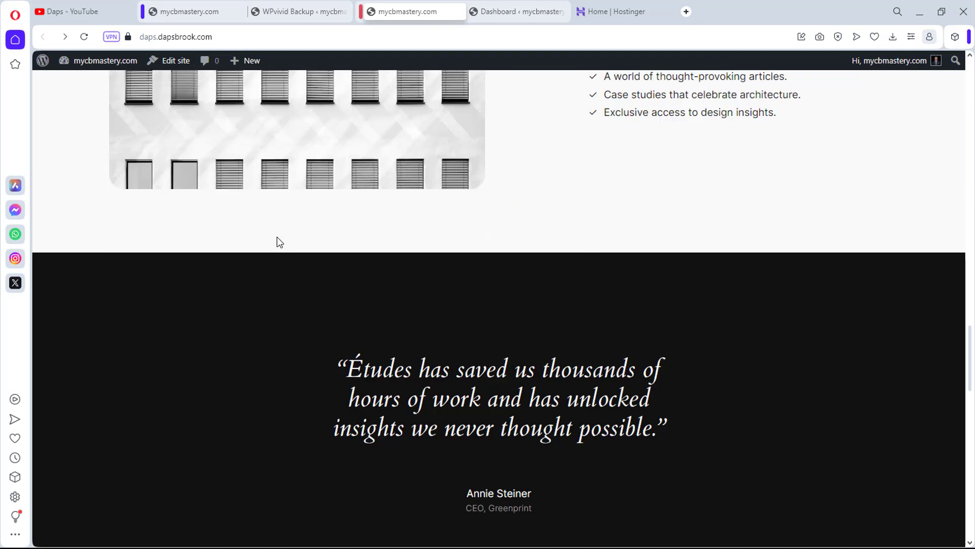
scroll(276, 236, up, 5)
scroll(277, 237, up, 10)
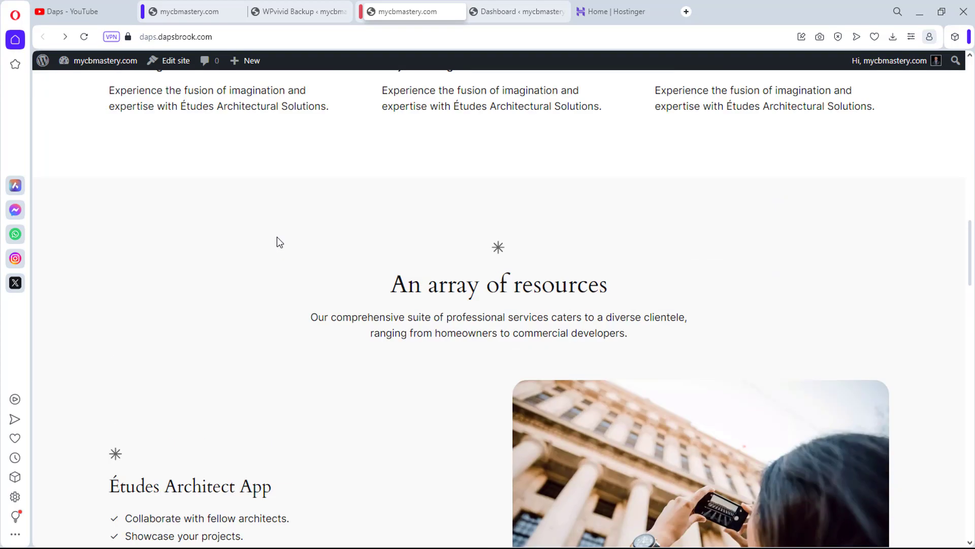
scroll(276, 237, up, 10)
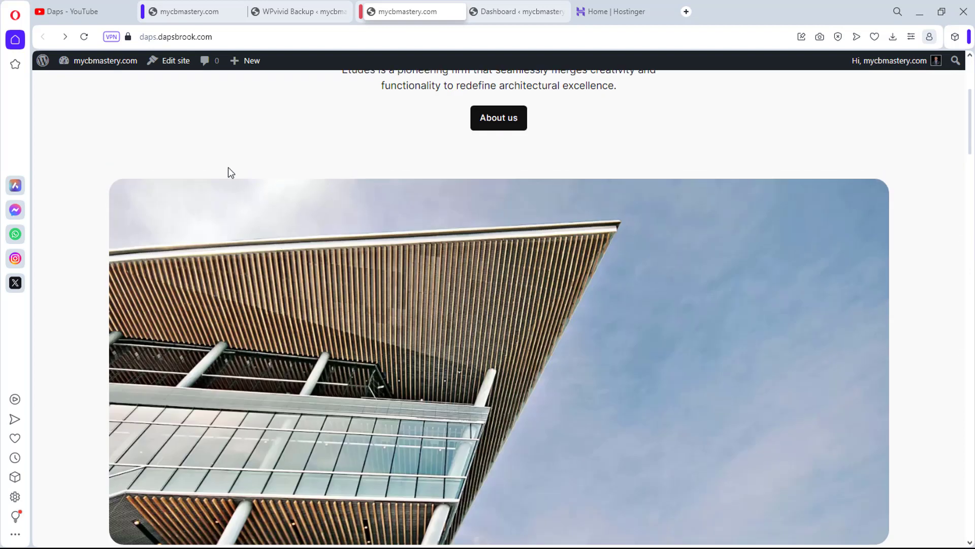
Switch to Hostinger, open the hosting dashboard of mycbmastery.com, launch its file manager in a separate tab and return to the dashboard
key(ctrl+shift+Tab)
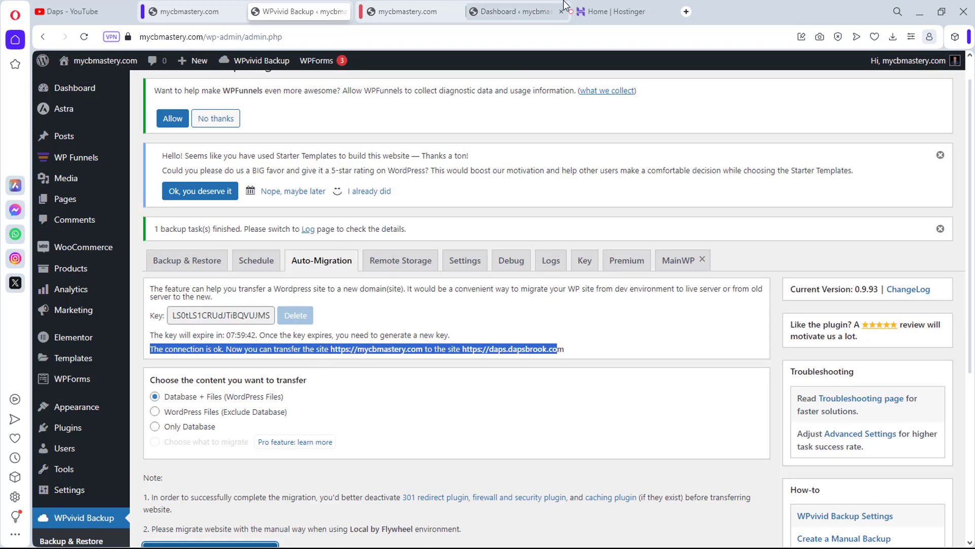
click(616, 7)
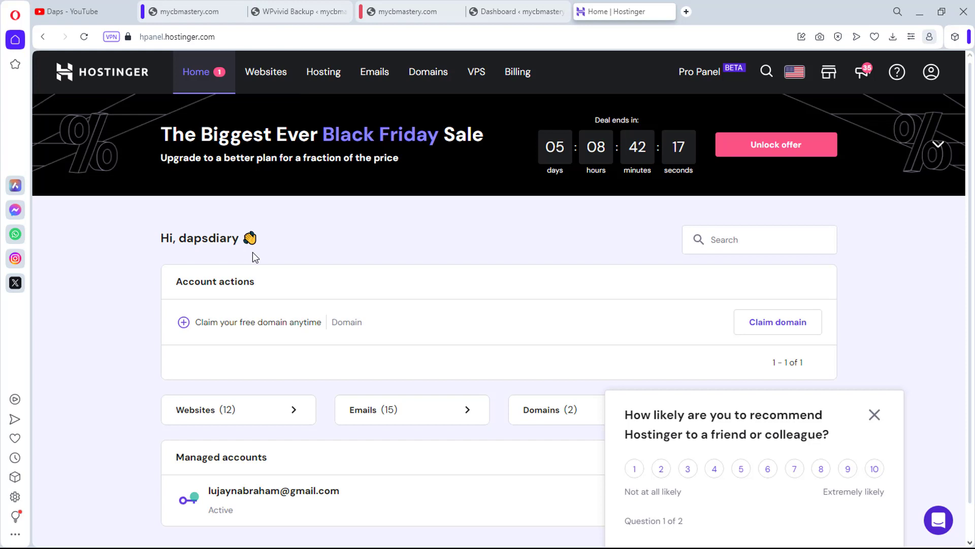
click(273, 413)
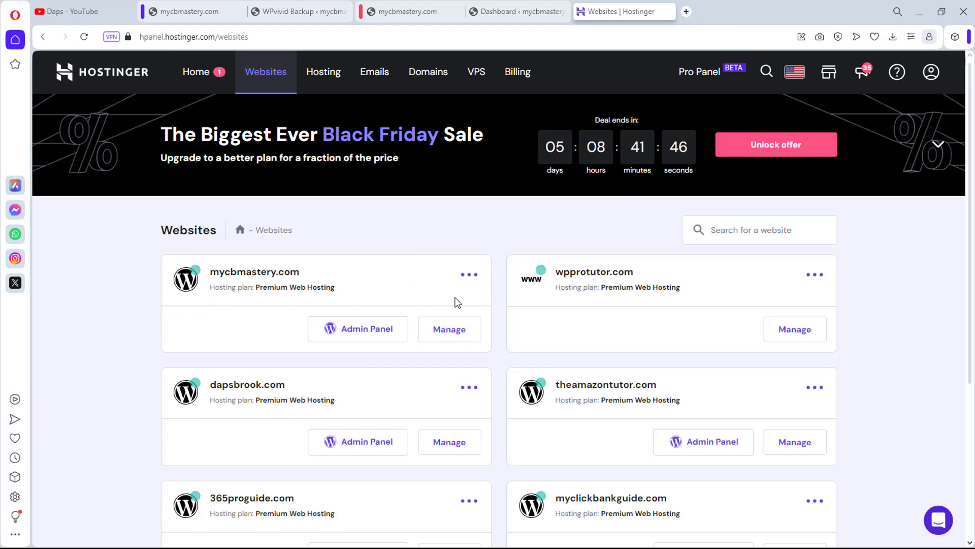
click(451, 330)
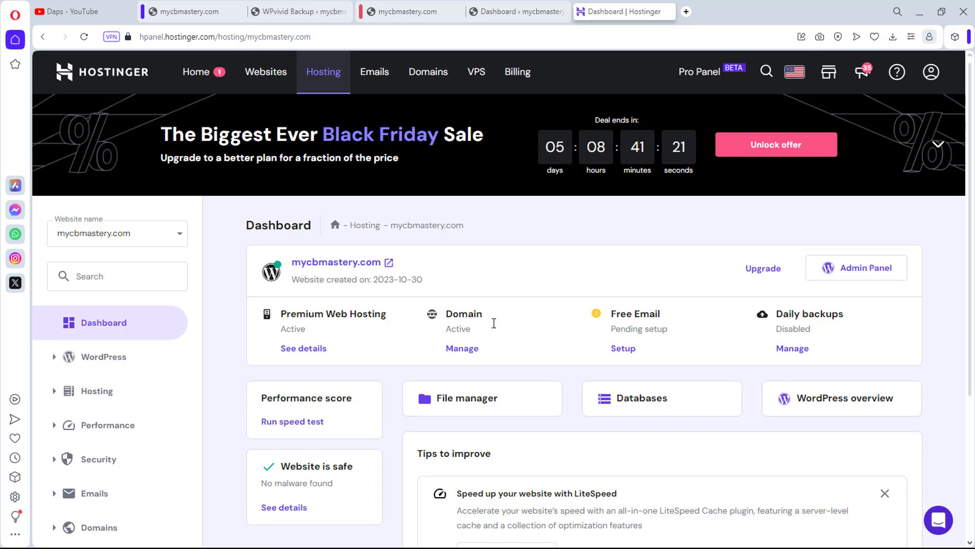
click(468, 401)
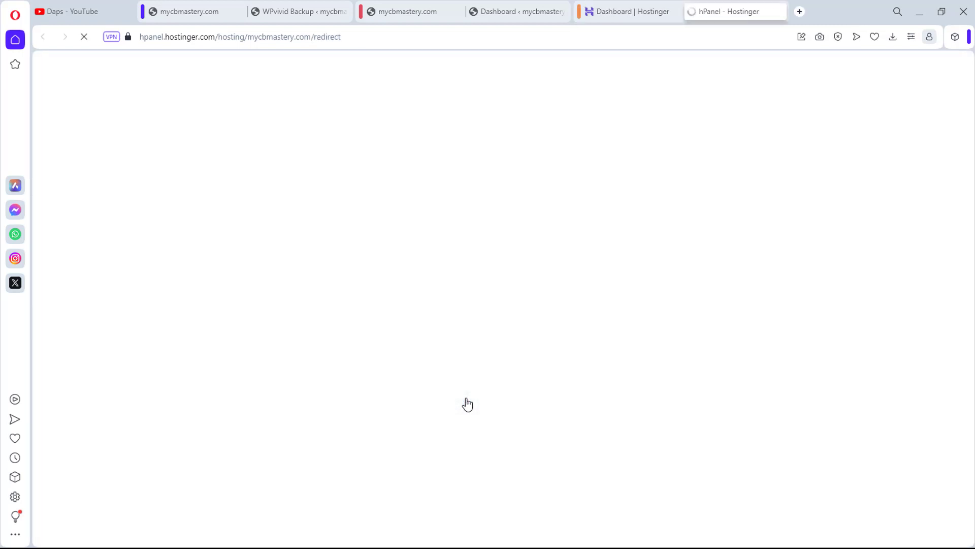
click(630, 11)
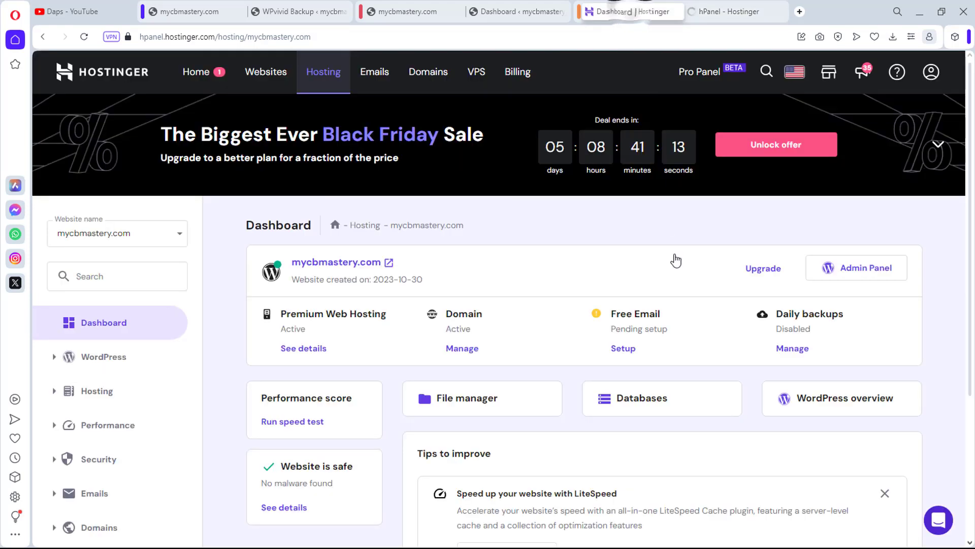
Open the database management page of mycbmastery.com and launch phpMyAdmin for its MySQL database
click(642, 402)
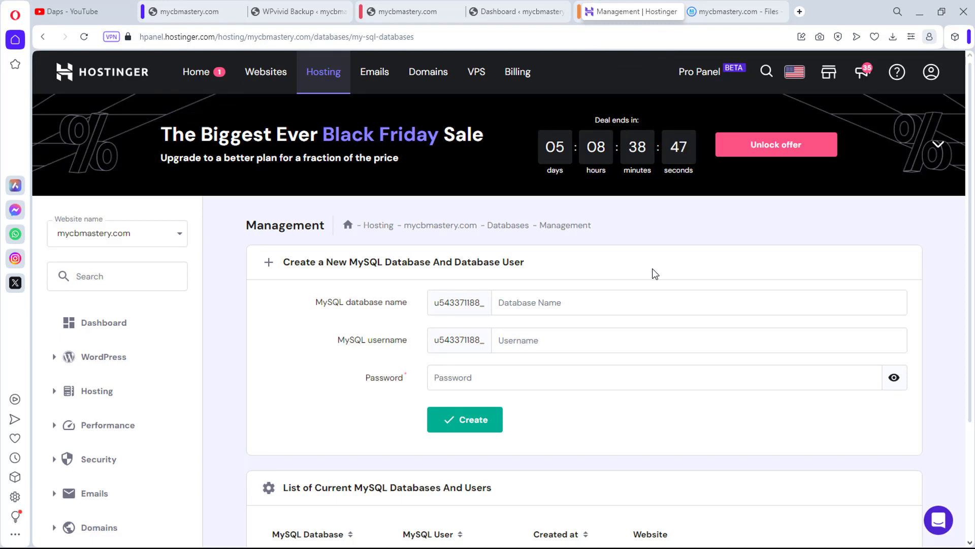
scroll(660, 274, down, 3)
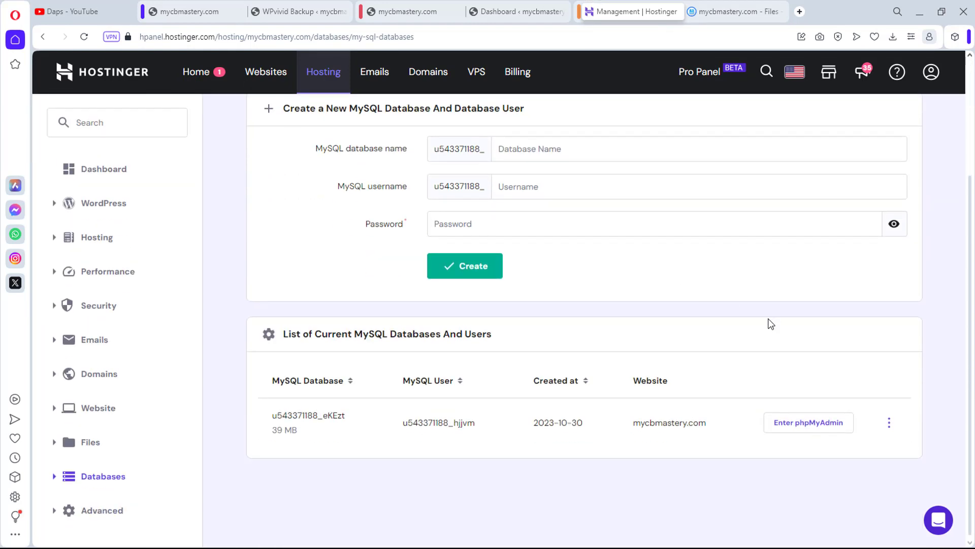
click(816, 428)
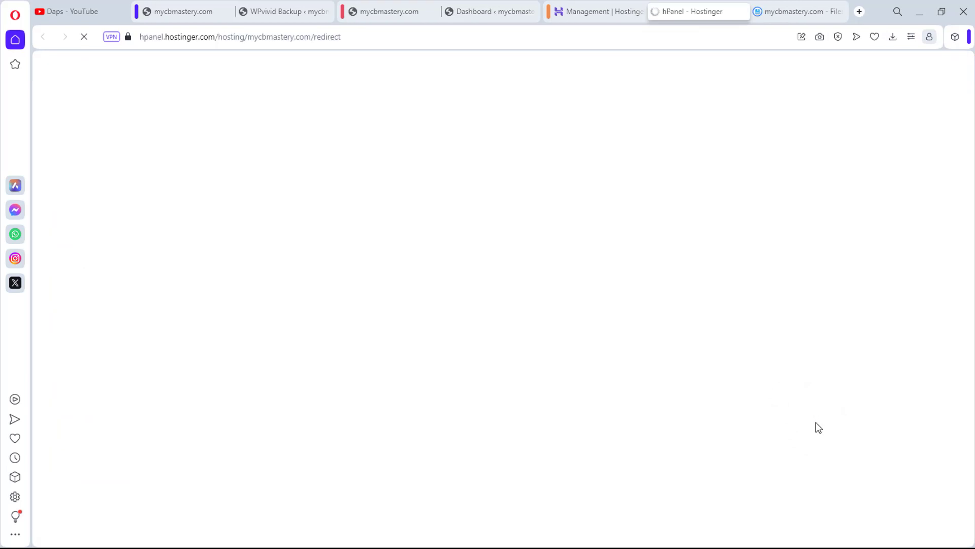
Switch to the mycbmastery.com file manager, open the public_html folder and look through its contents
click(798, 5)
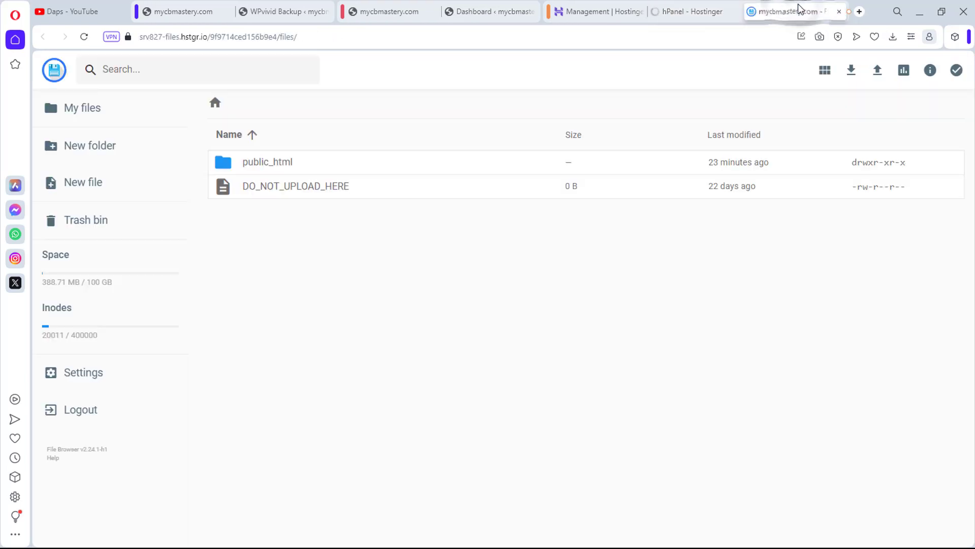
double_click(274, 163)
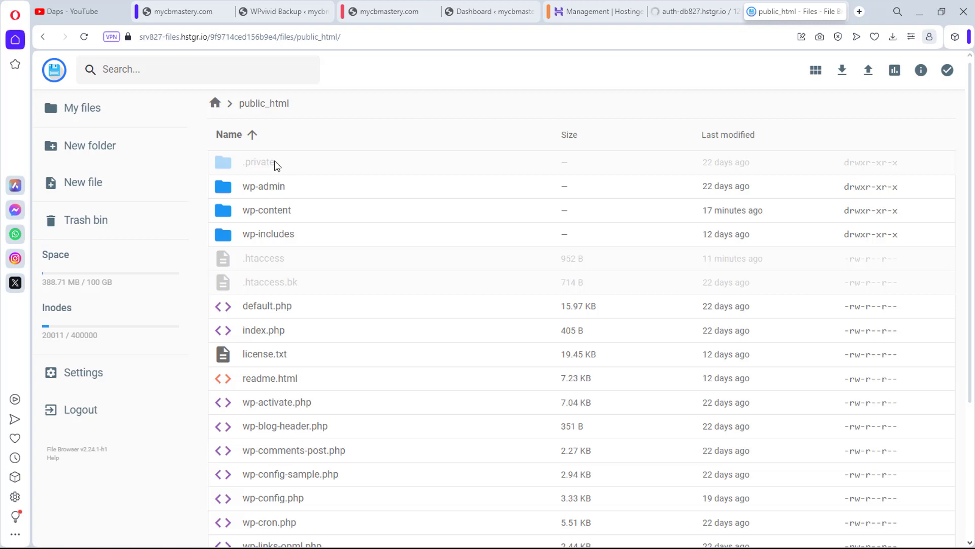
scroll(279, 195, down, 4)
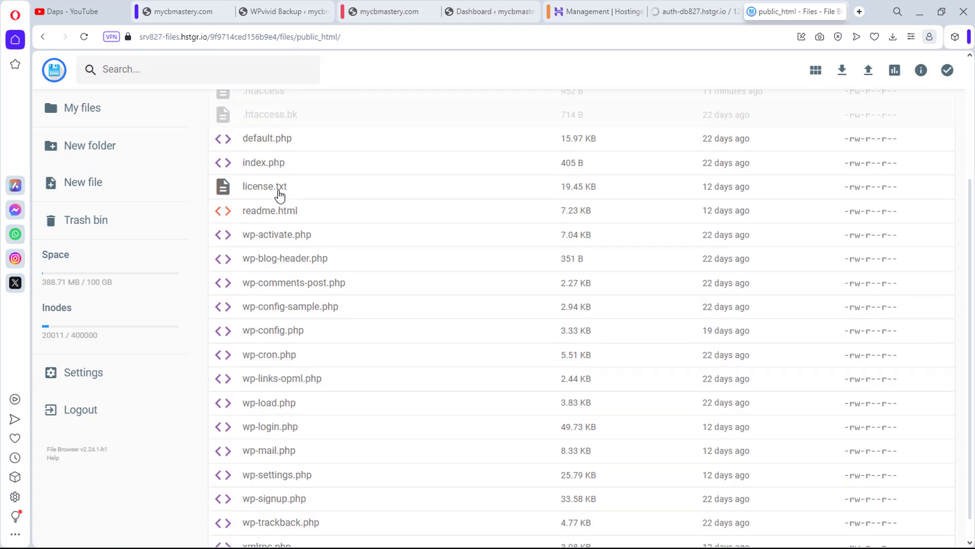
scroll(282, 237, up, 4)
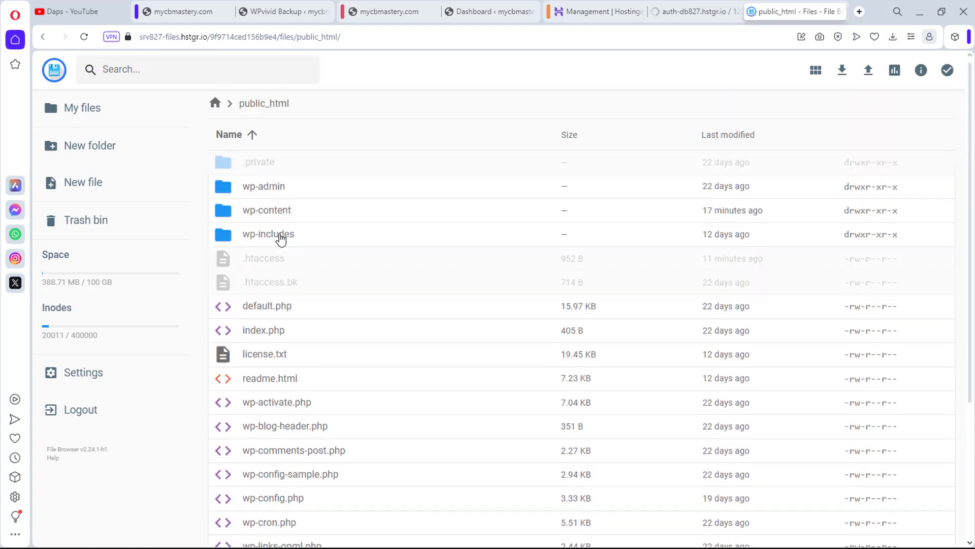
Archive all files and folders in public_html as a zip named wp-content
click(276, 219)
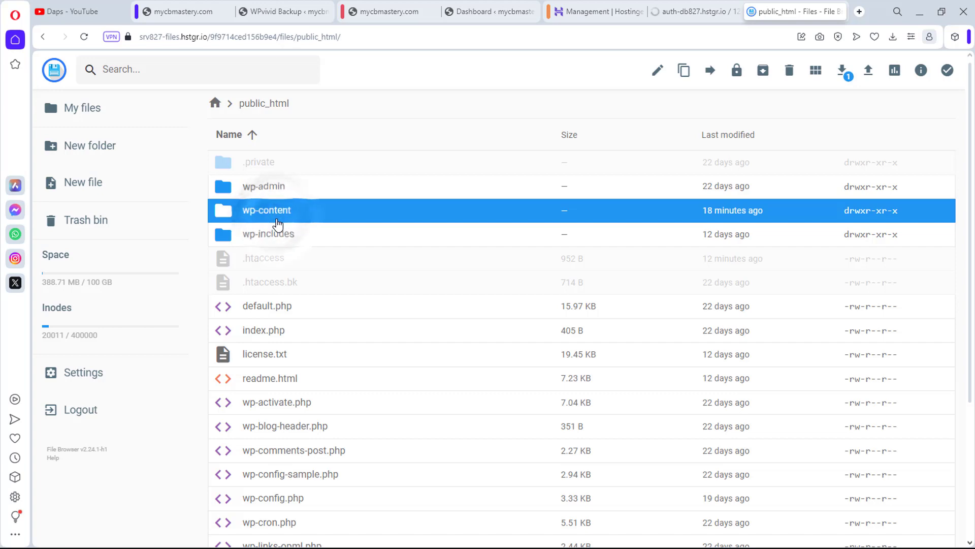
key(ctrl+a)
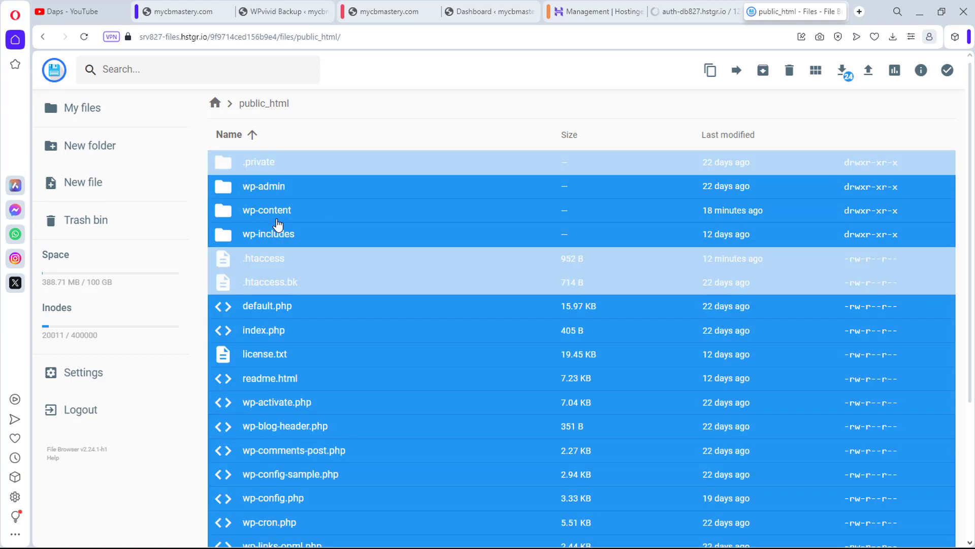
right_click(340, 199)
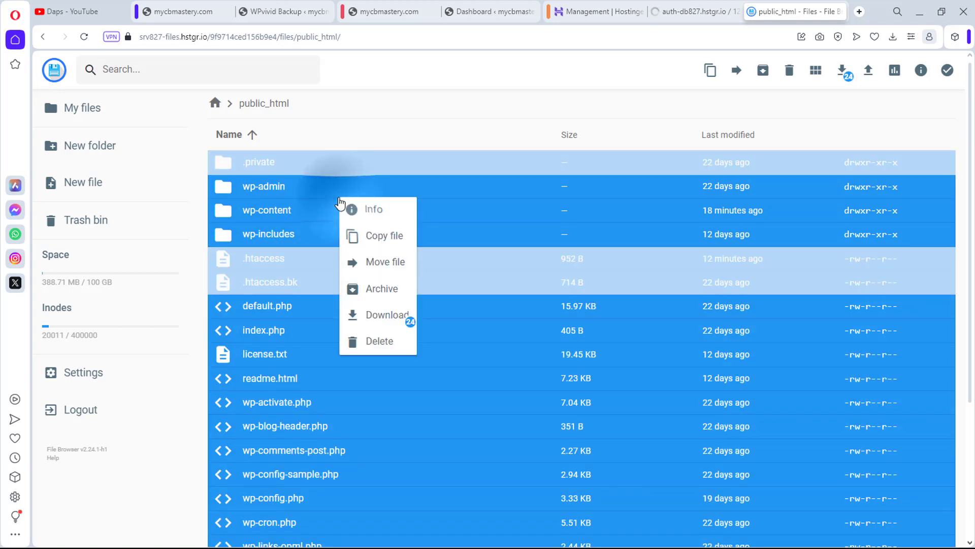
click(383, 290)
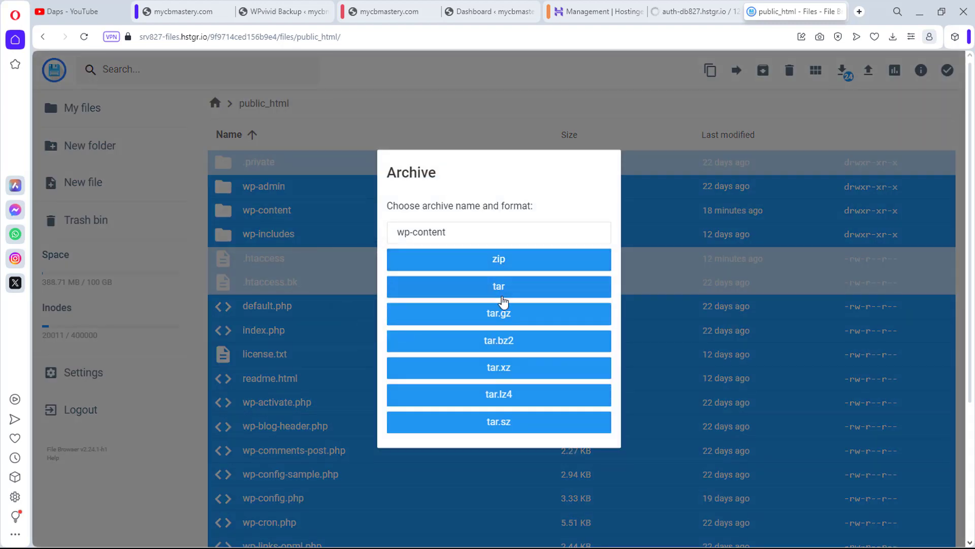
click(490, 264)
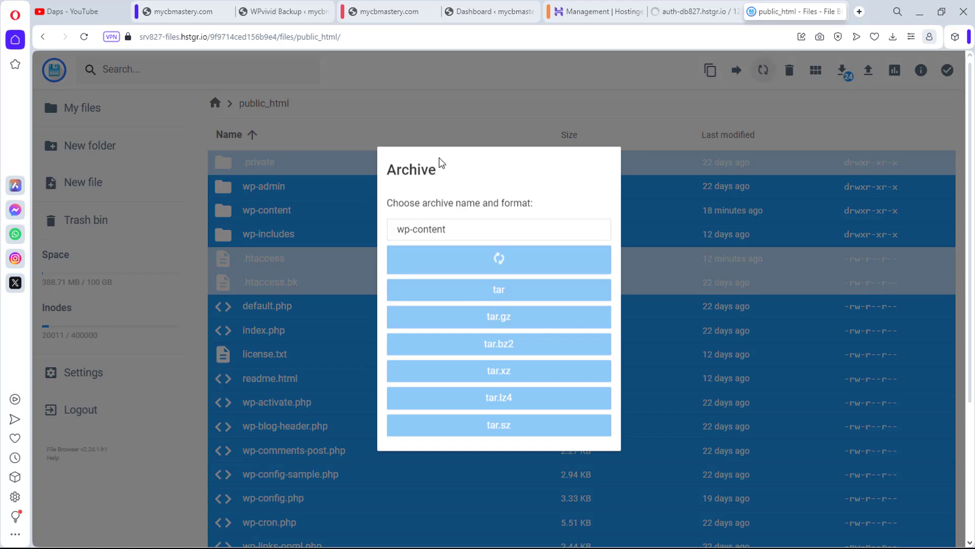
Switch to phpMyAdmin, look through the mycbmastery.com database tables, select them all and choose to export
click(682, 13)
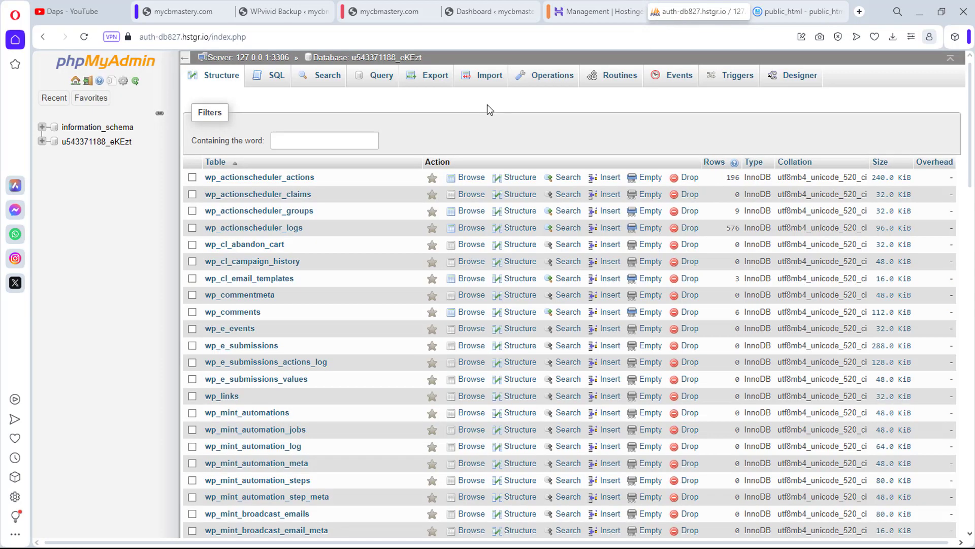
scroll(463, 218, down, 15)
scroll(464, 218, down, 7)
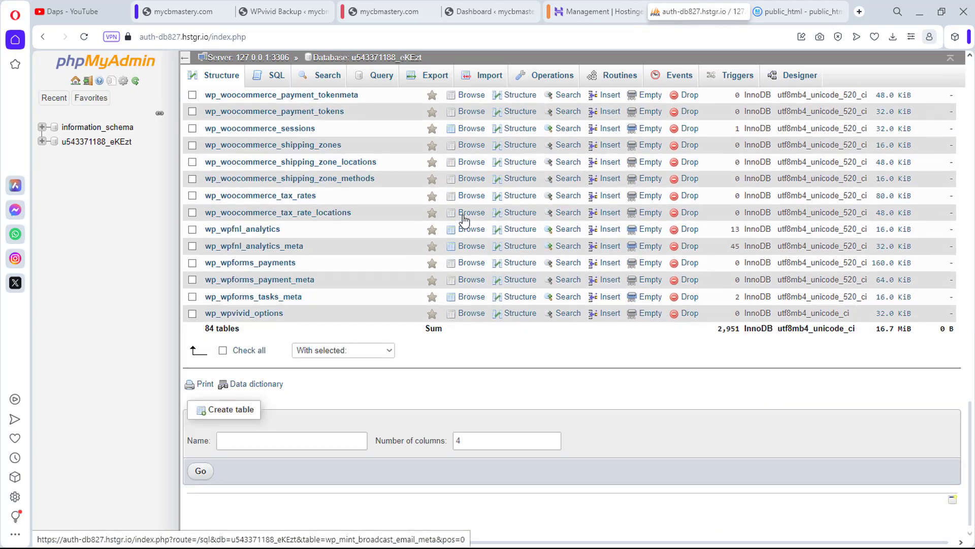
scroll(464, 220, up, 12)
scroll(464, 220, up, 10)
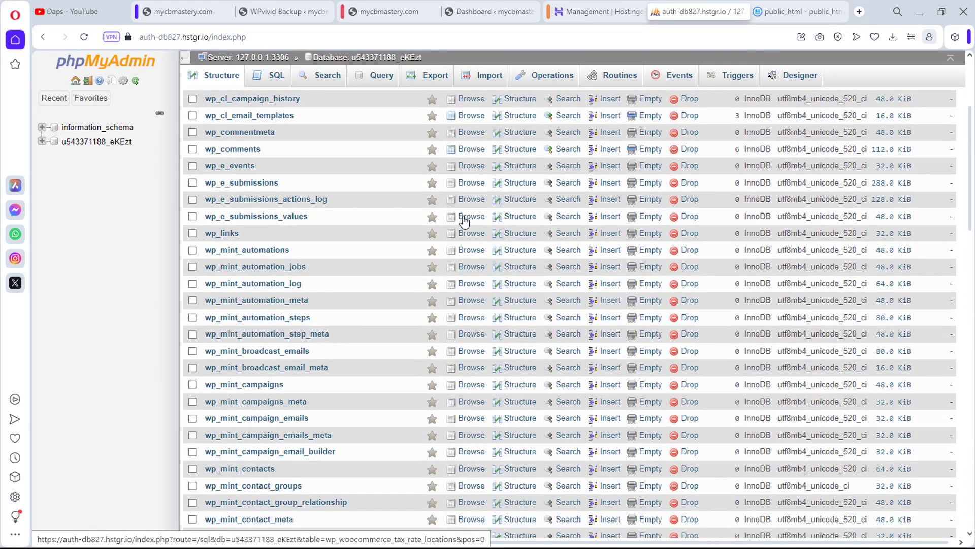
scroll(464, 220, down, 20)
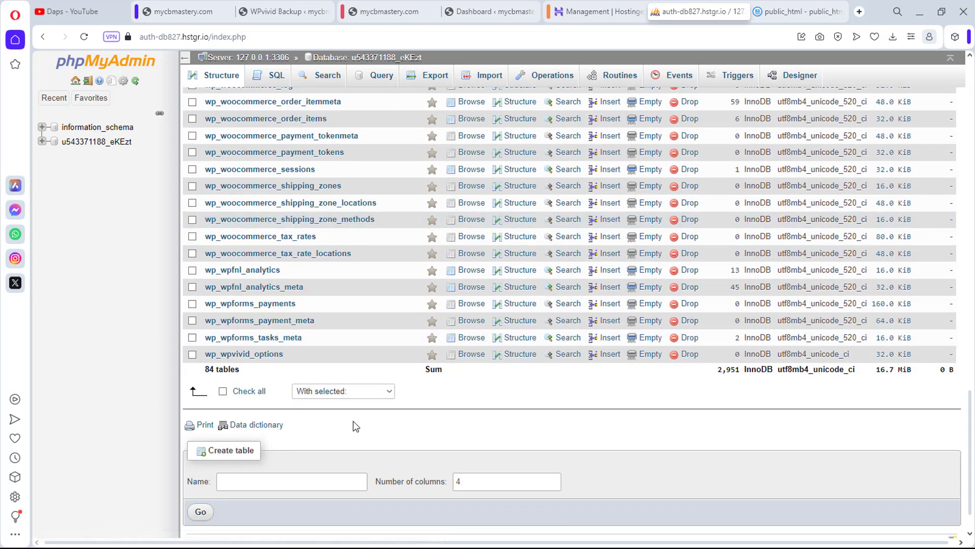
click(222, 391)
scroll(222, 351, down, 1)
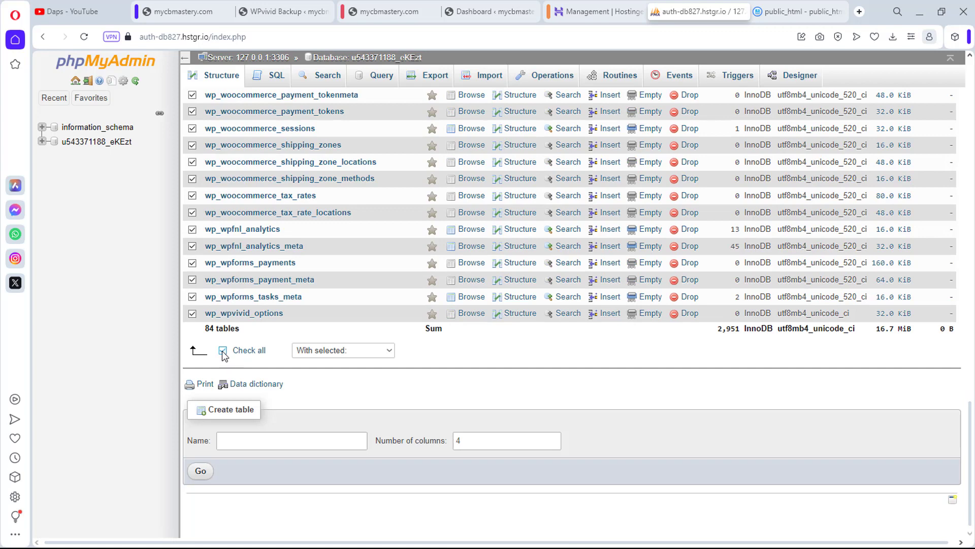
click(391, 351)
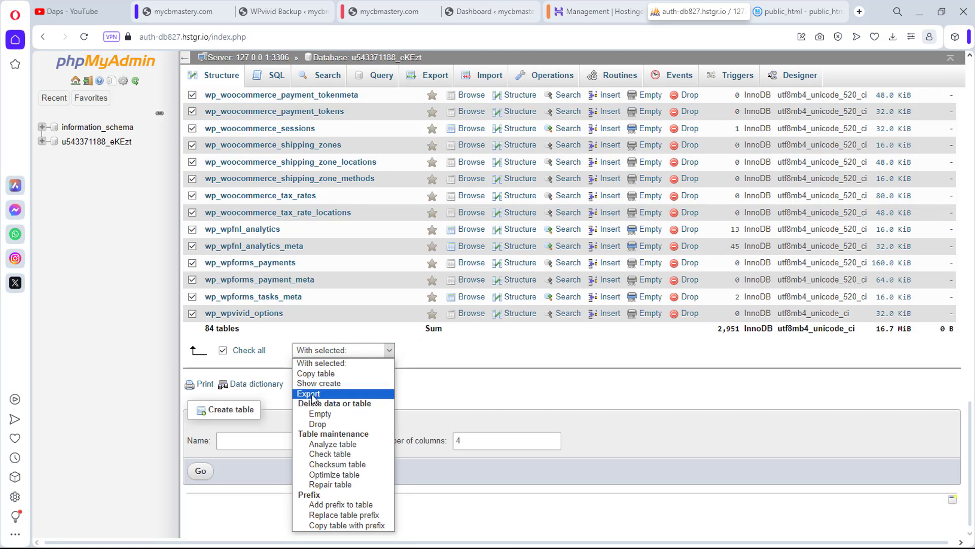
click(434, 80)
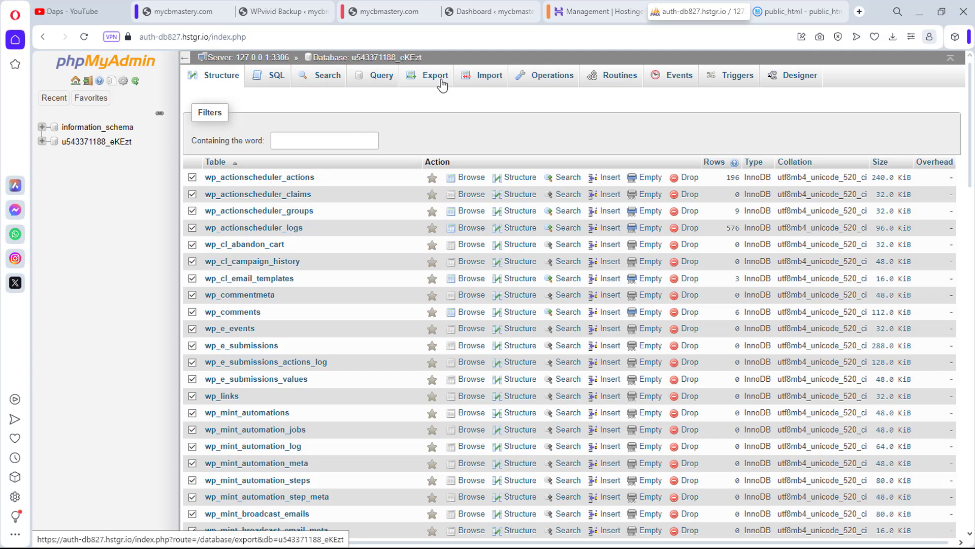
Return to the mycbmastery.com file manager, select wp-content.zip in public_html and bring up its file actions
click(791, 2)
scroll(426, 191, down, 3)
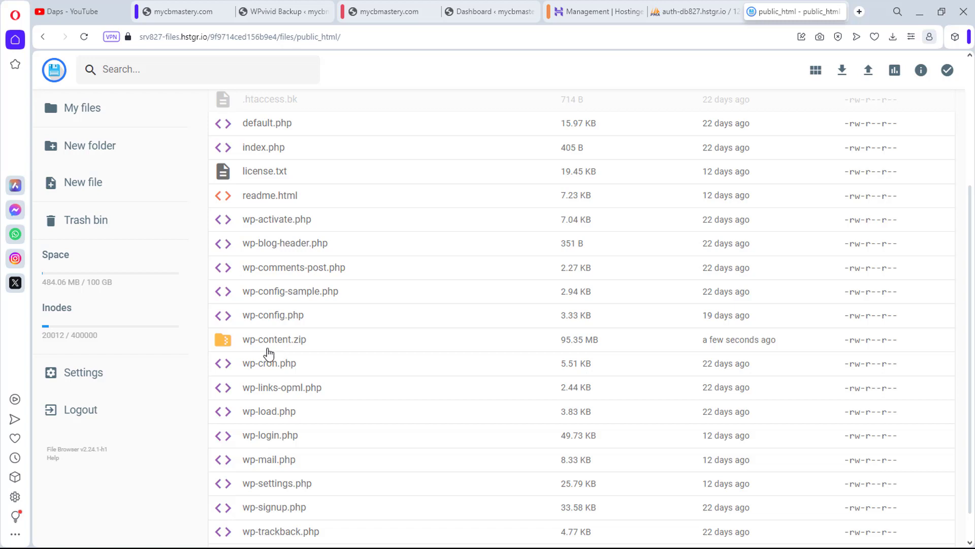
click(301, 345)
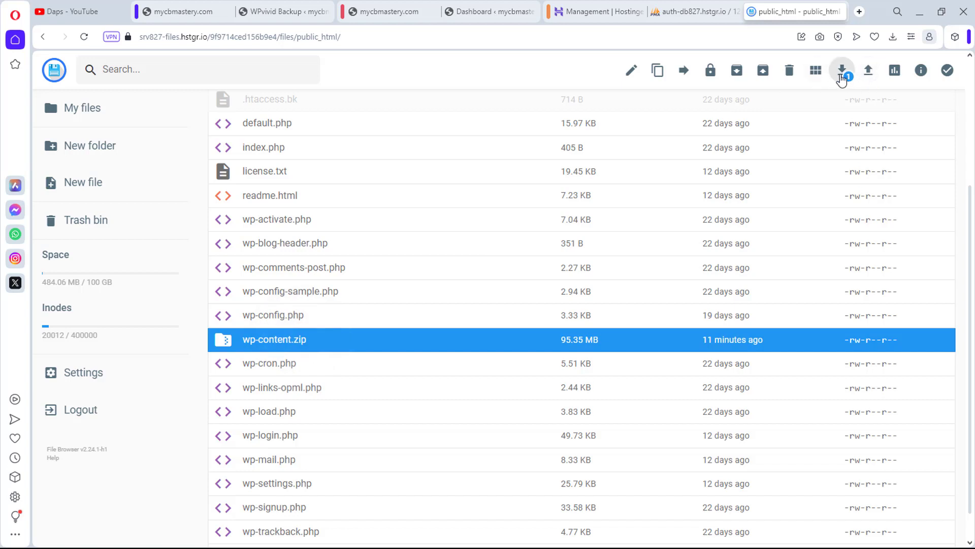
right_click(354, 343)
scroll(414, 470, down, 1)
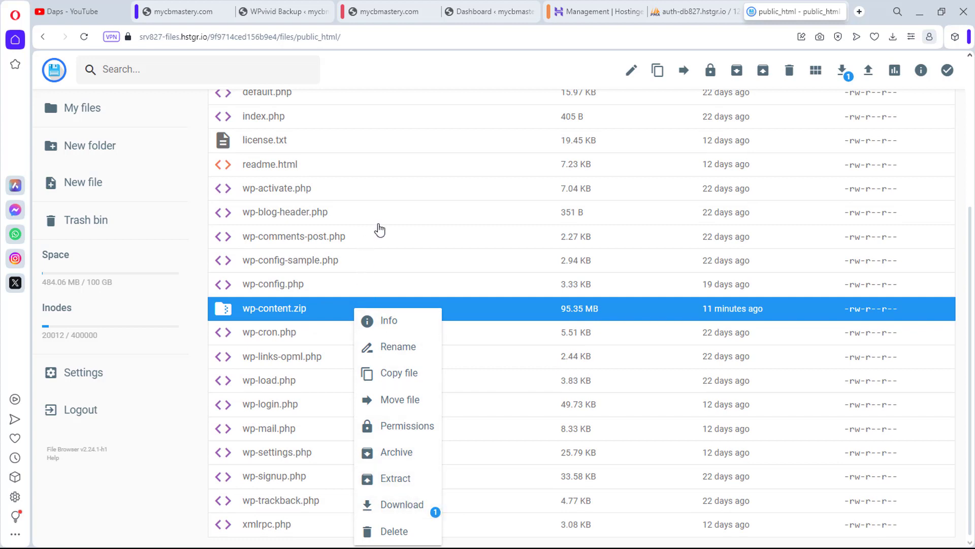
Switch back to the Hostinger panel and open the hosting dashboard of dapsbrook.com from the websites list
click(584, 8)
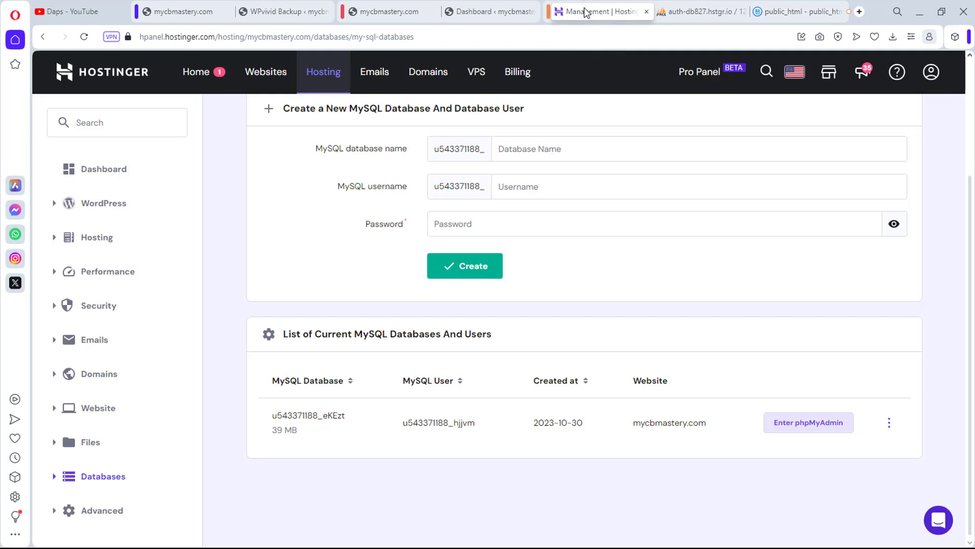
scroll(132, 272, up, 3)
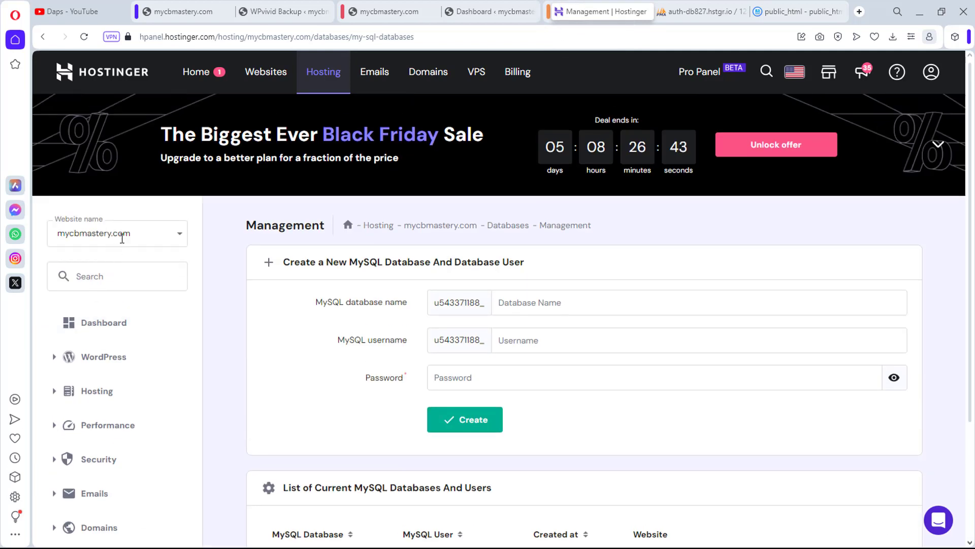
click(170, 233)
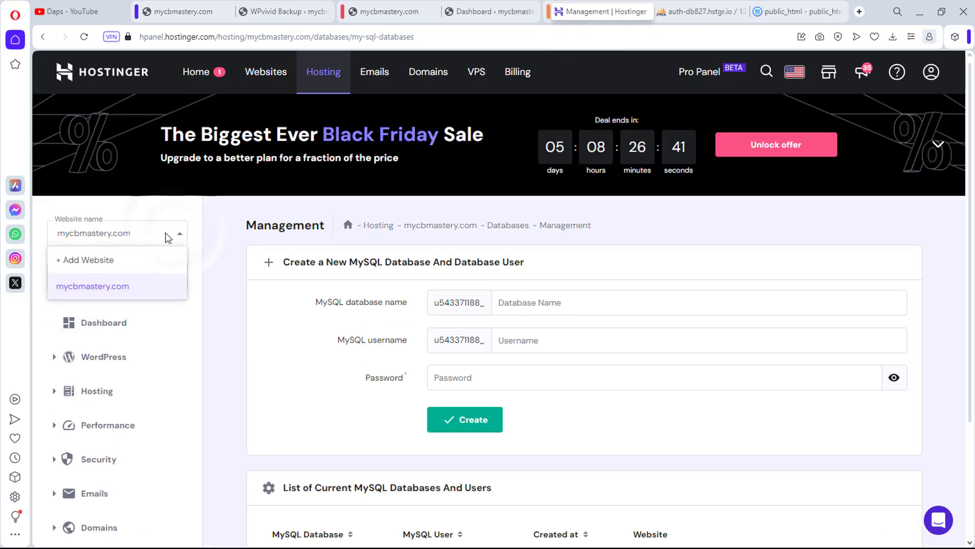
click(249, 74)
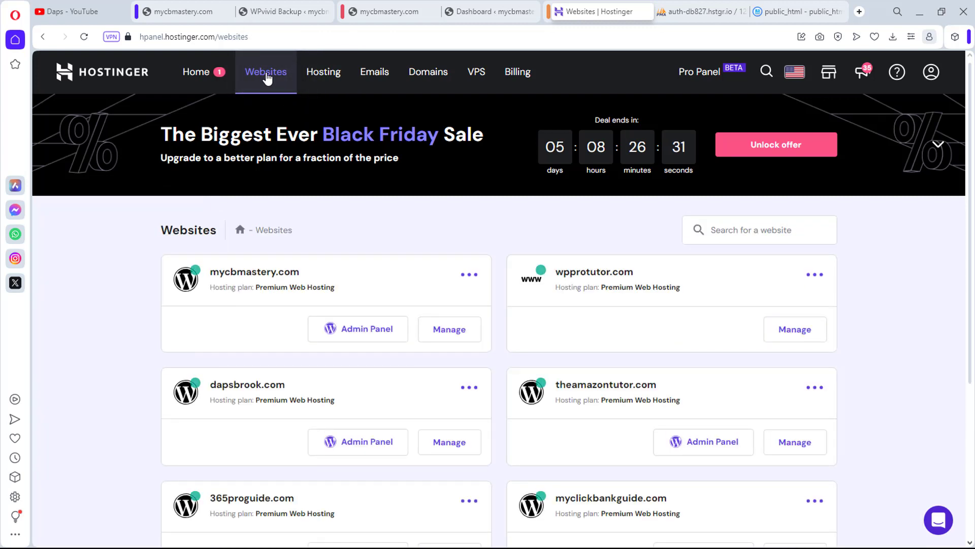
click(455, 444)
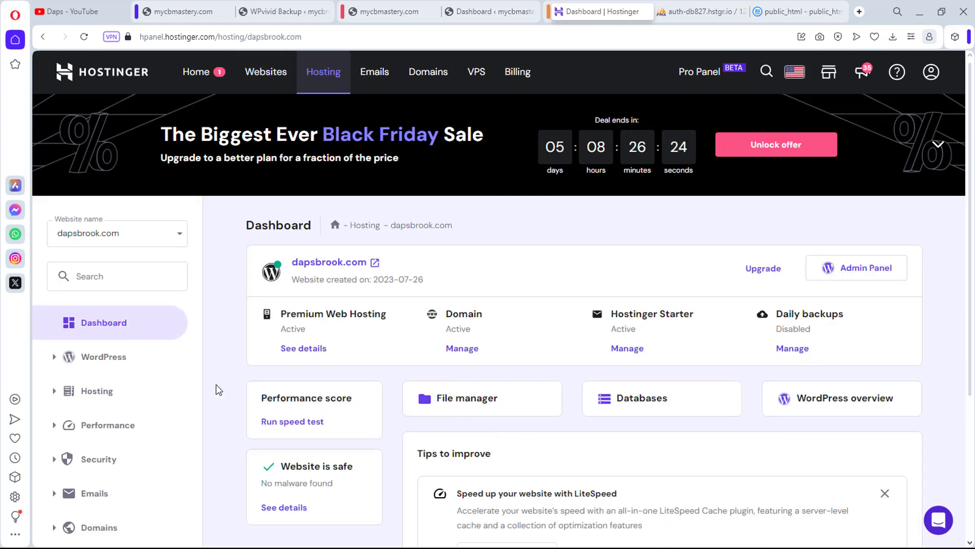
Launch the file manager of dapsbrook.com and open its public_html folder
scroll(159, 391, down, 3)
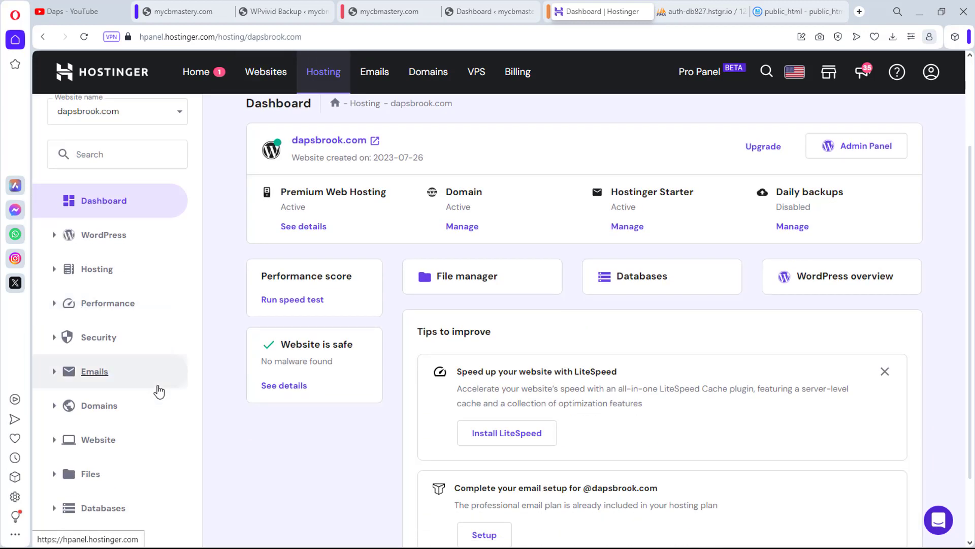
click(487, 278)
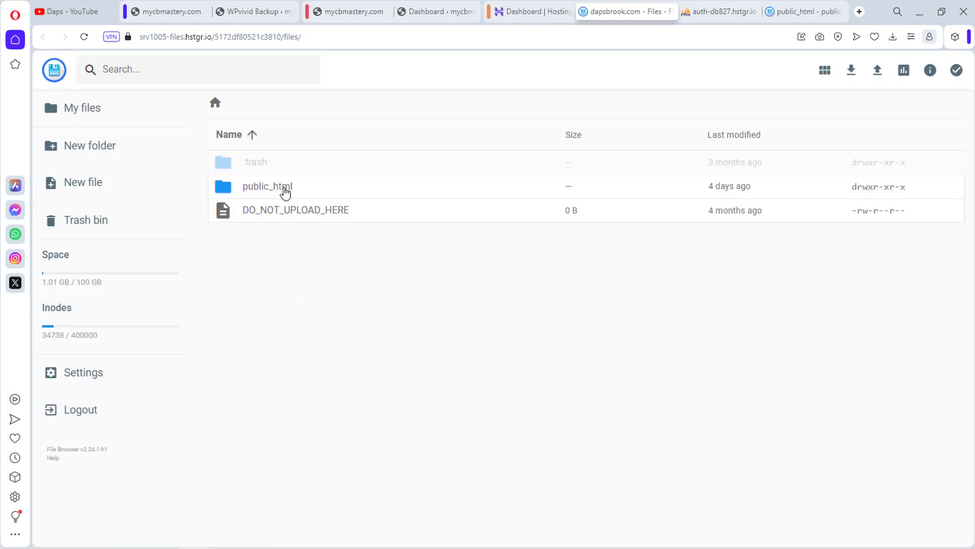
double_click(285, 188)
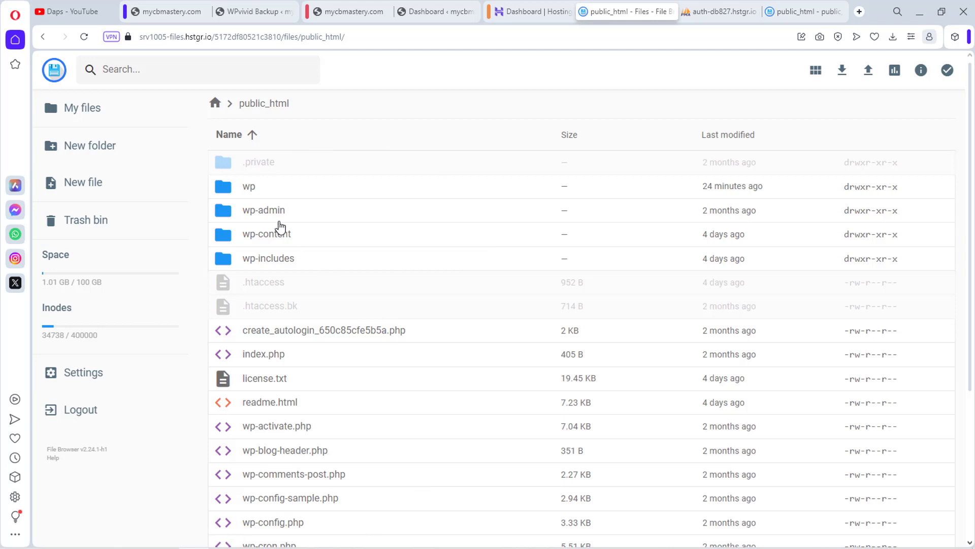
Delete all files and folders in the public_html folder of dapsbrook.com and confirm the deletion
click(291, 191)
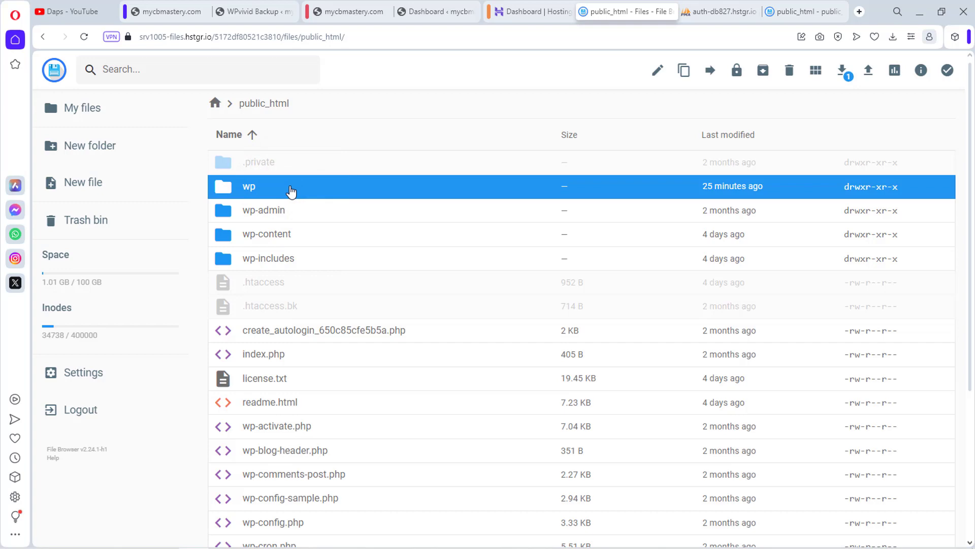
key(ctrl+a)
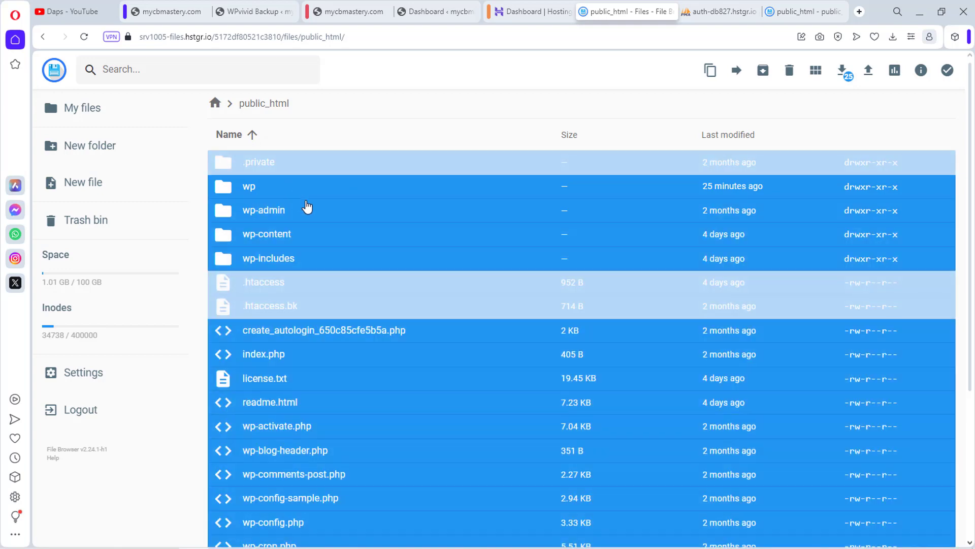
right_click(307, 206)
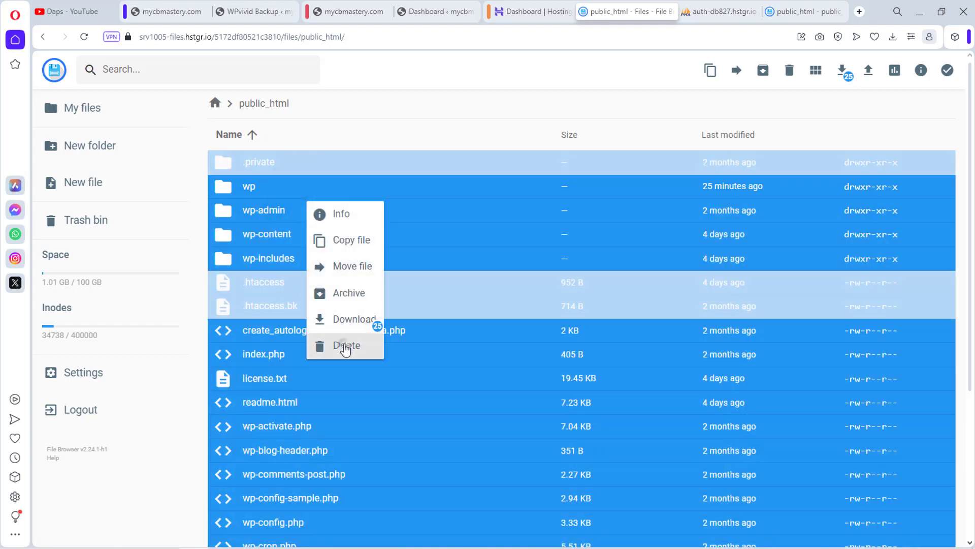
click(343, 345)
click(590, 326)
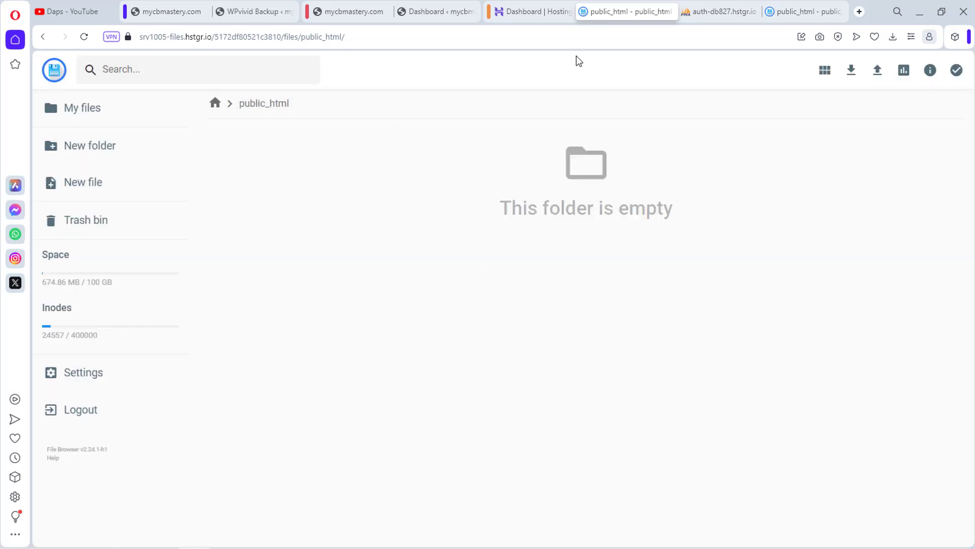
Return to the mycbmastery.com file manager and download wp-content.zip from its public_html folder
click(805, 11)
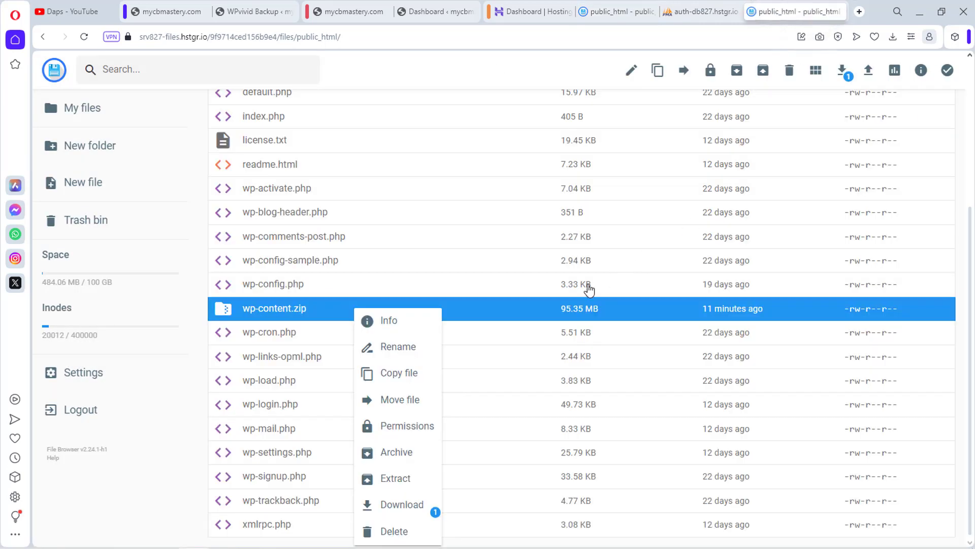
scroll(452, 340, up, 1)
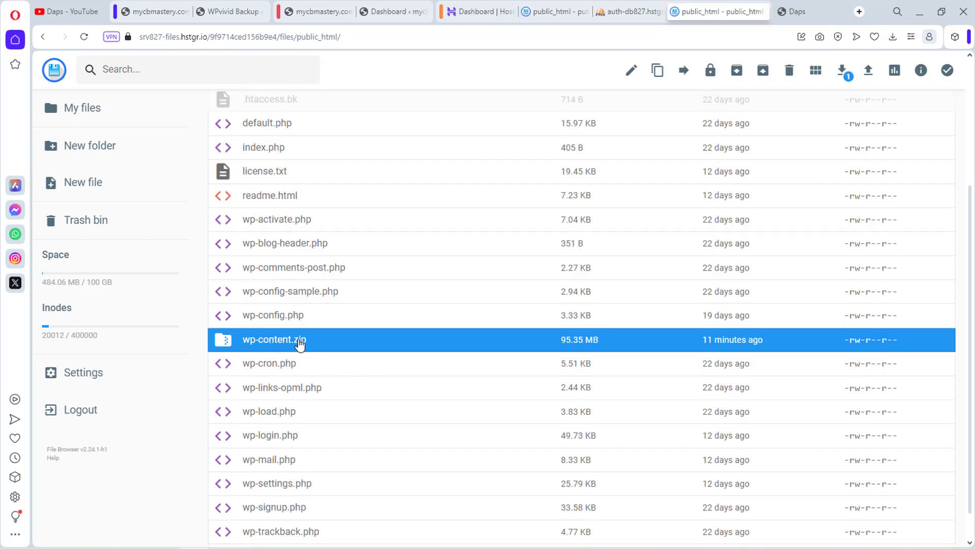
right_click(327, 341)
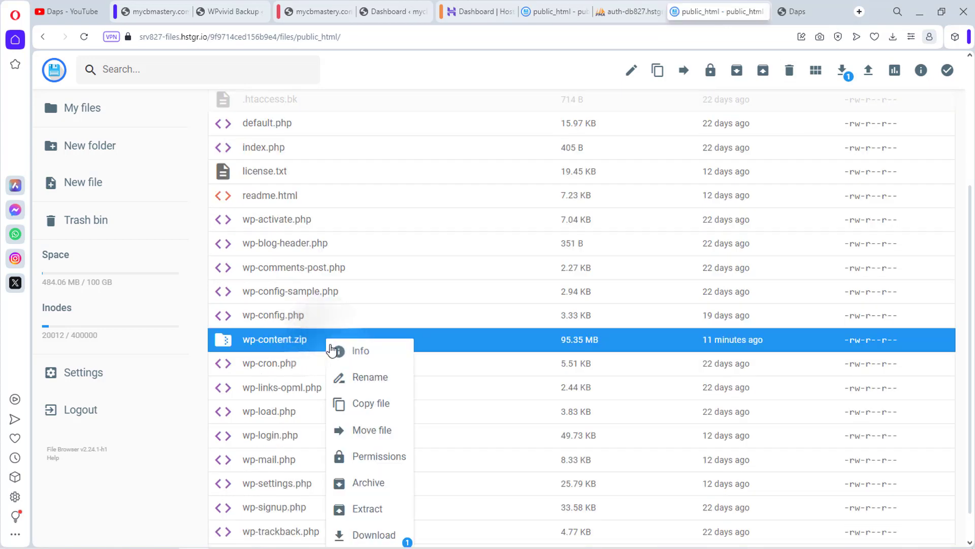
scroll(376, 441, down, 1)
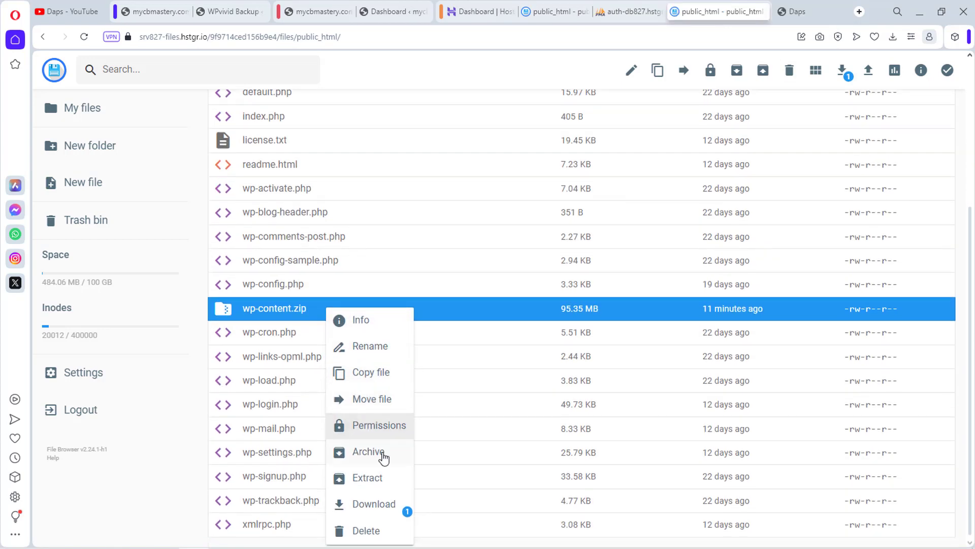
click(373, 504)
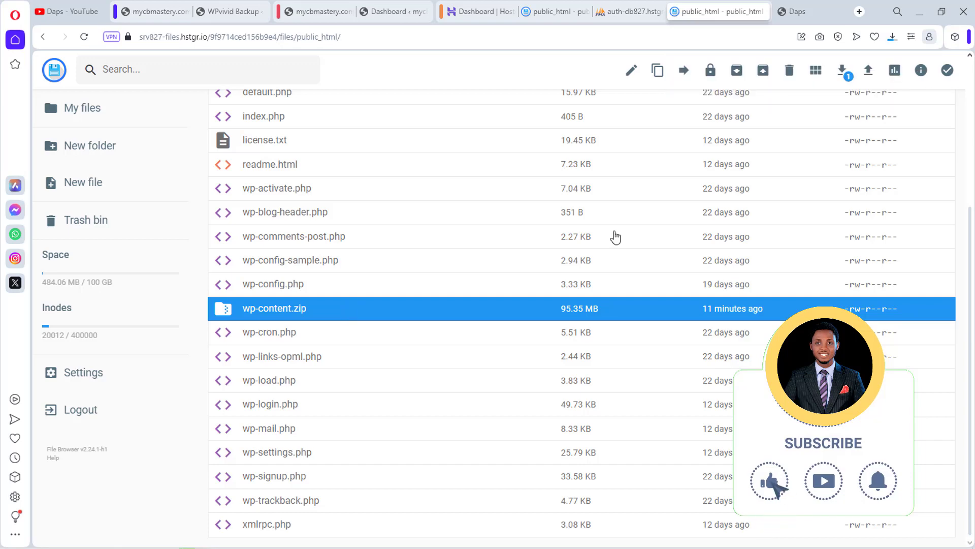
Switch to phpMyAdmin for the mycbmastery.com database, check all its tables and export the database with the Quick method in SQL format
click(616, 7)
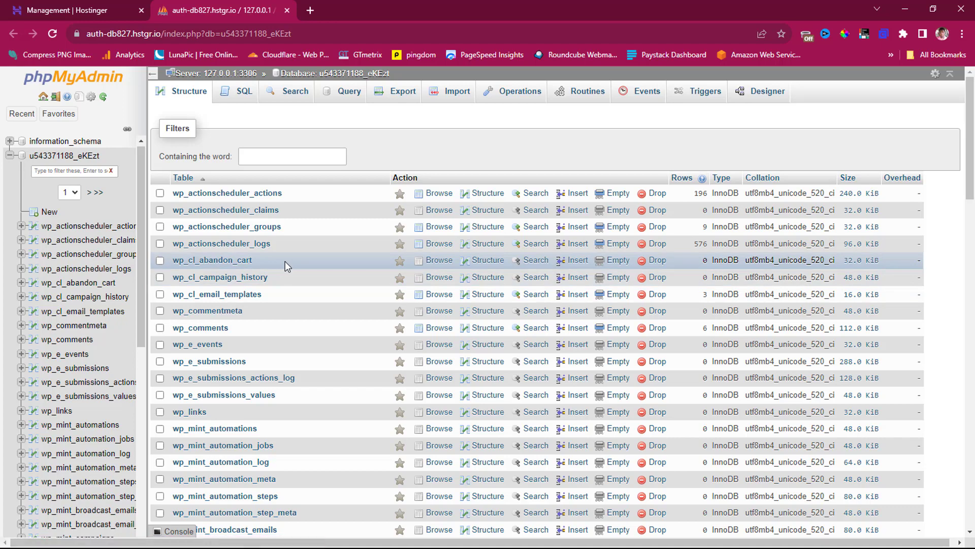
scroll(283, 284, down, 5)
scroll(283, 285, down, 20)
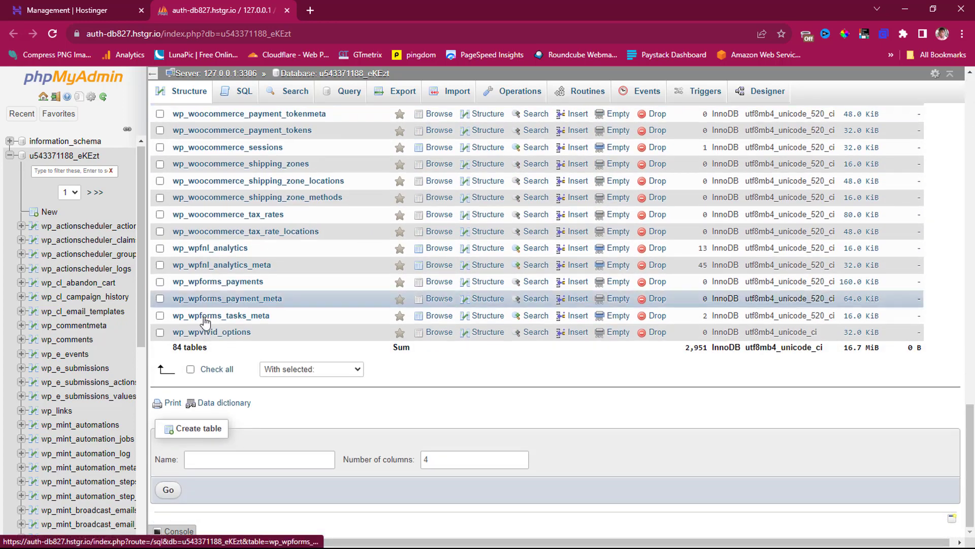
click(190, 369)
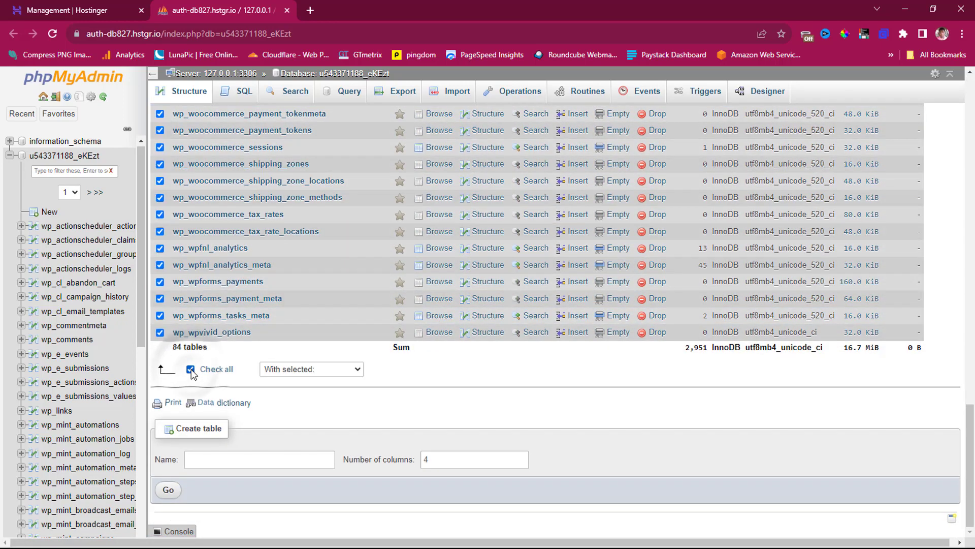
click(405, 92)
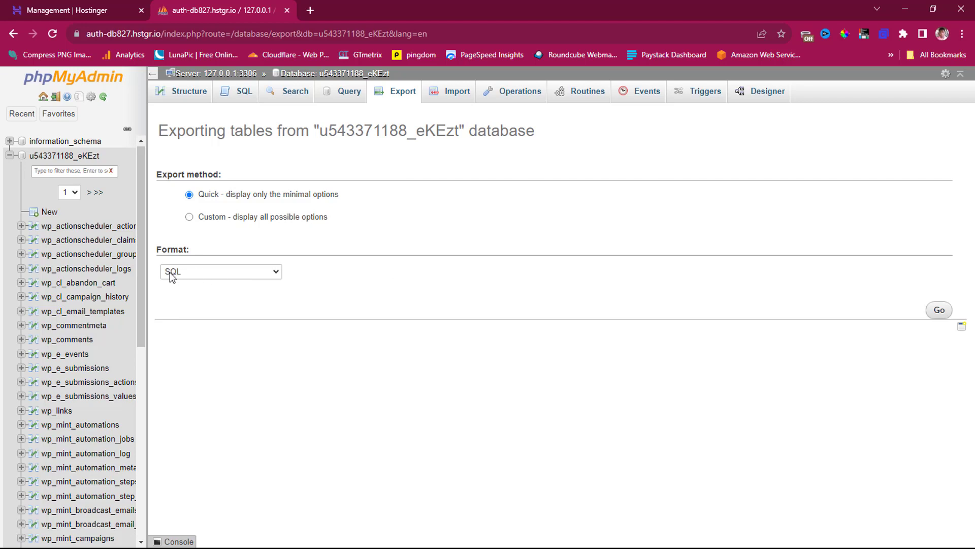
click(940, 311)
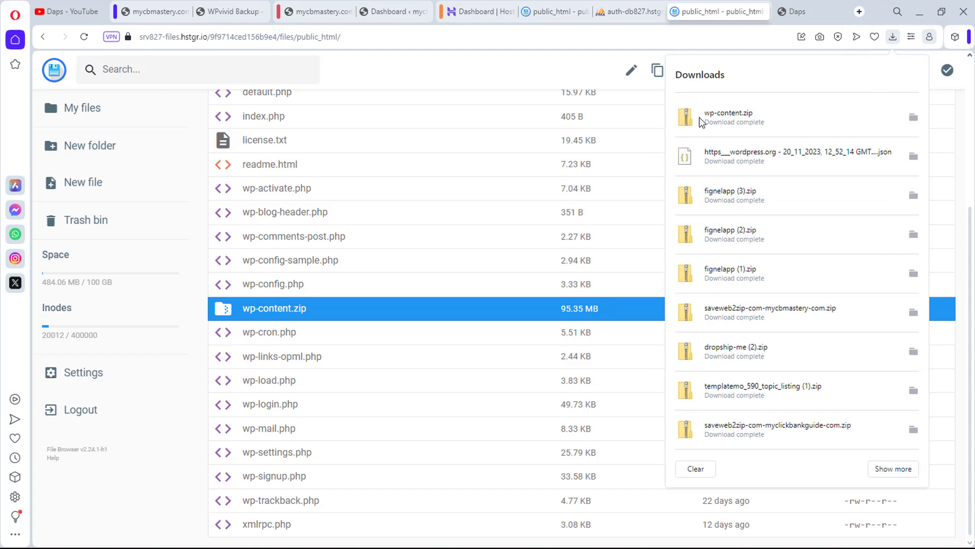
Switch to the dapsbrook.com file manager and upload the downloaded wp-content.zip into the empty public_html folder
click(541, 11)
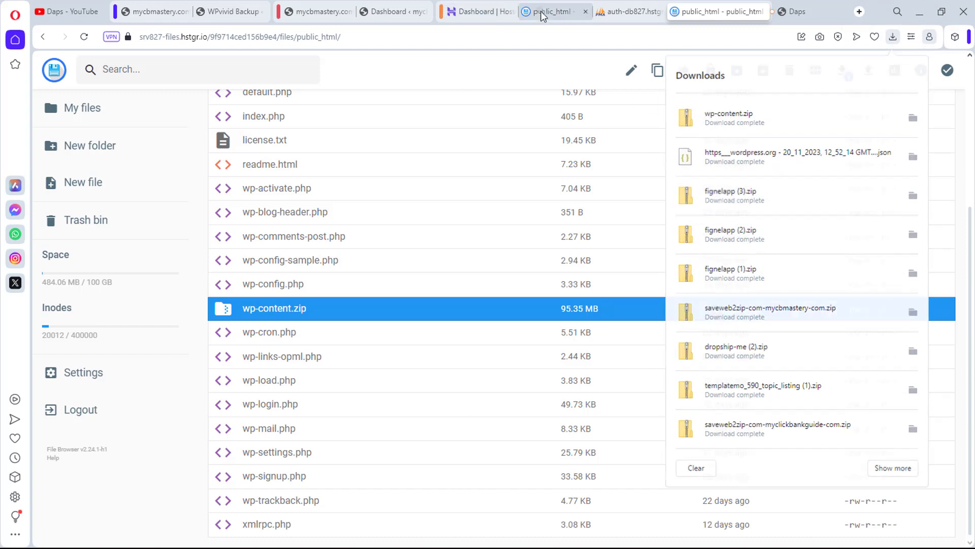
click(893, 36)
drag(736, 120, 471, 247)
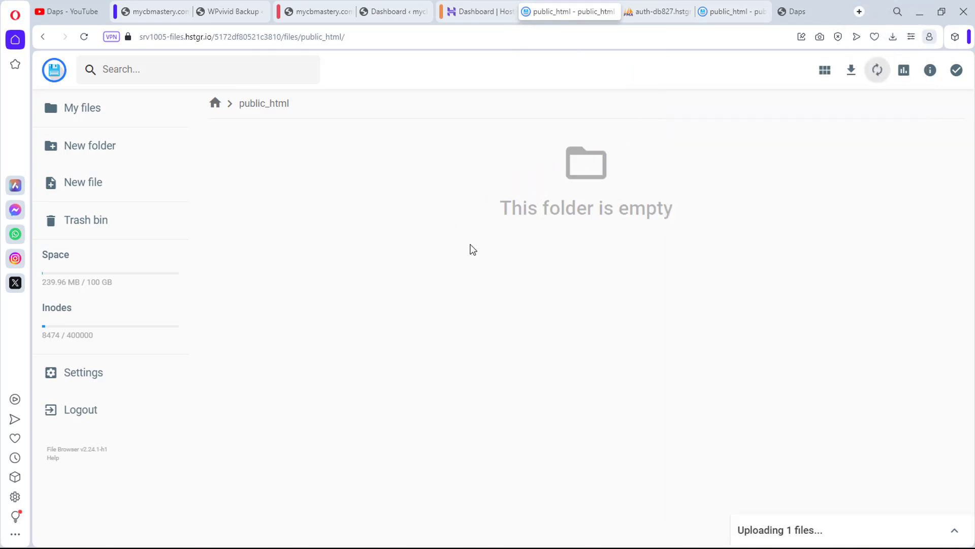
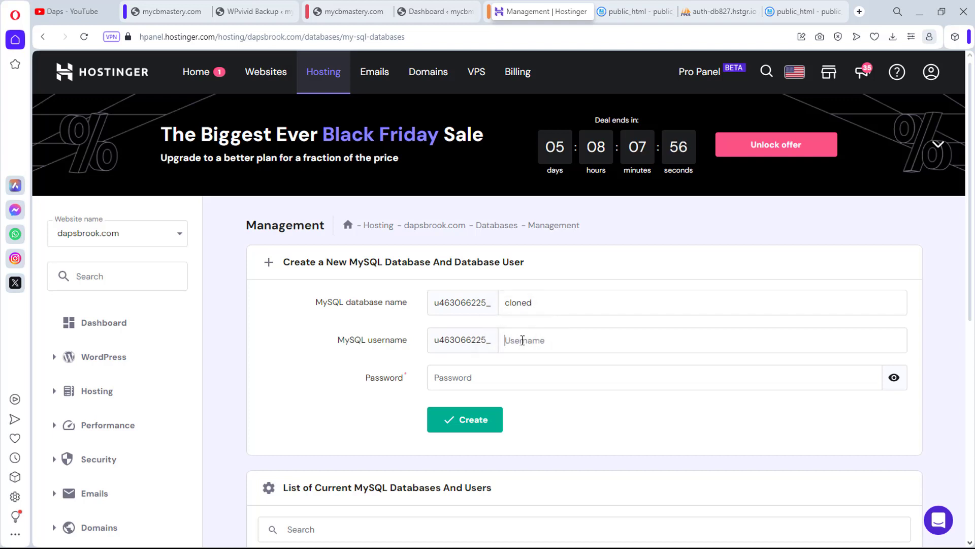
Set the MySQL username to daps, fill in the database password and create the database named cloned for dapsbrook.com
text(daps)
click(479, 378)
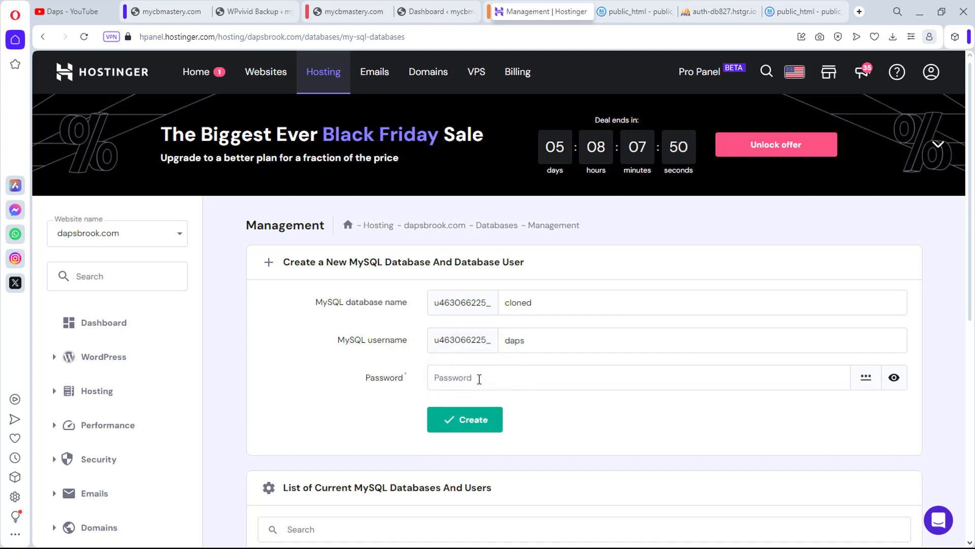
key(ctrl+v)
click(465, 419)
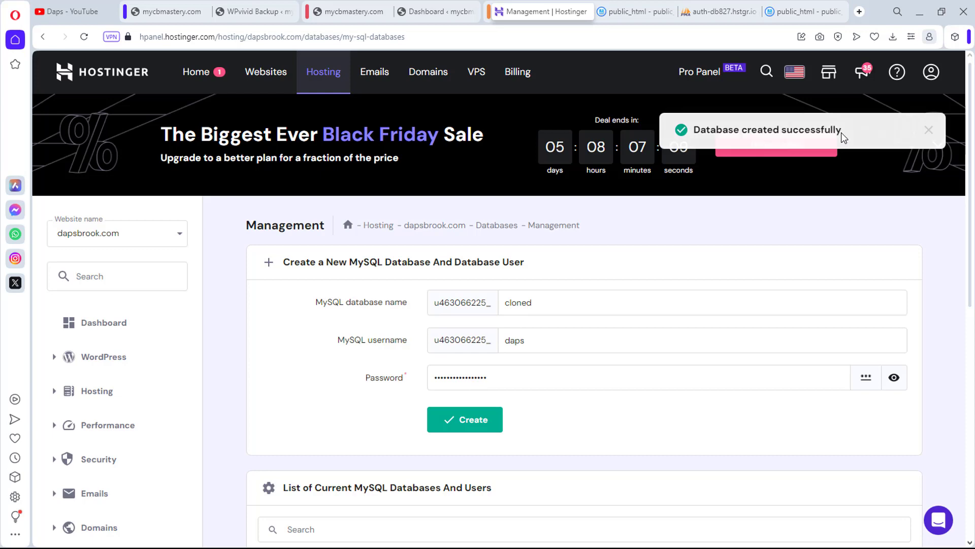
Open phpMyAdmin for the newly created cloned database and bring up its import page
scroll(383, 300, down, 5)
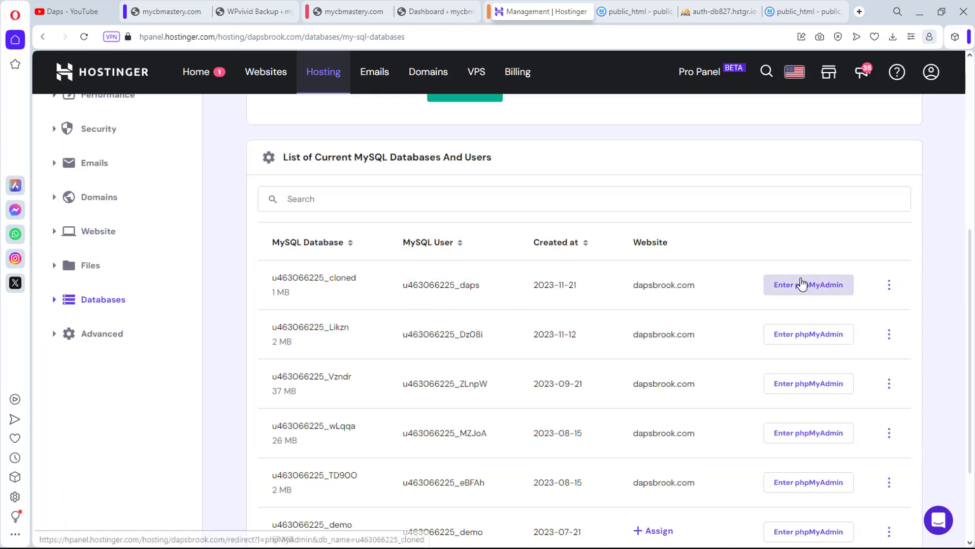
click(791, 291)
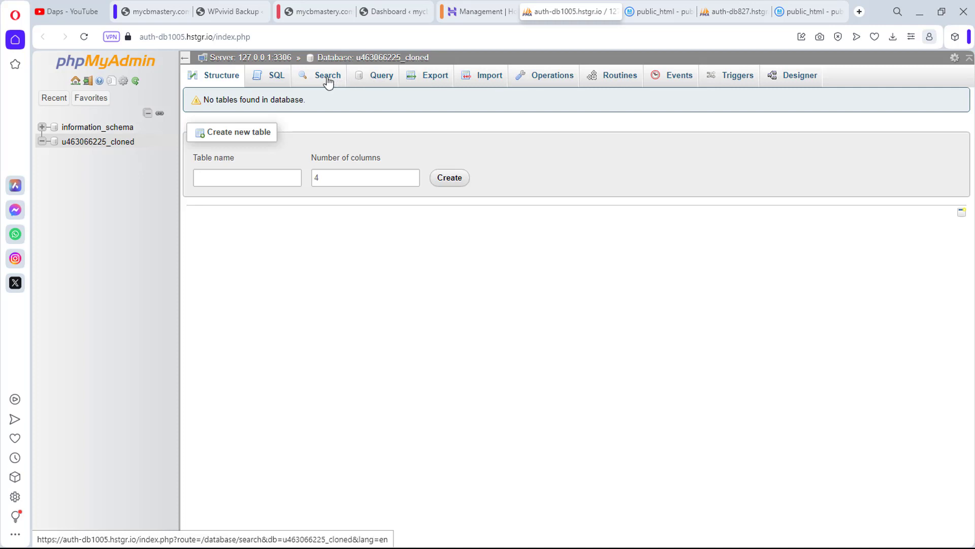
click(483, 79)
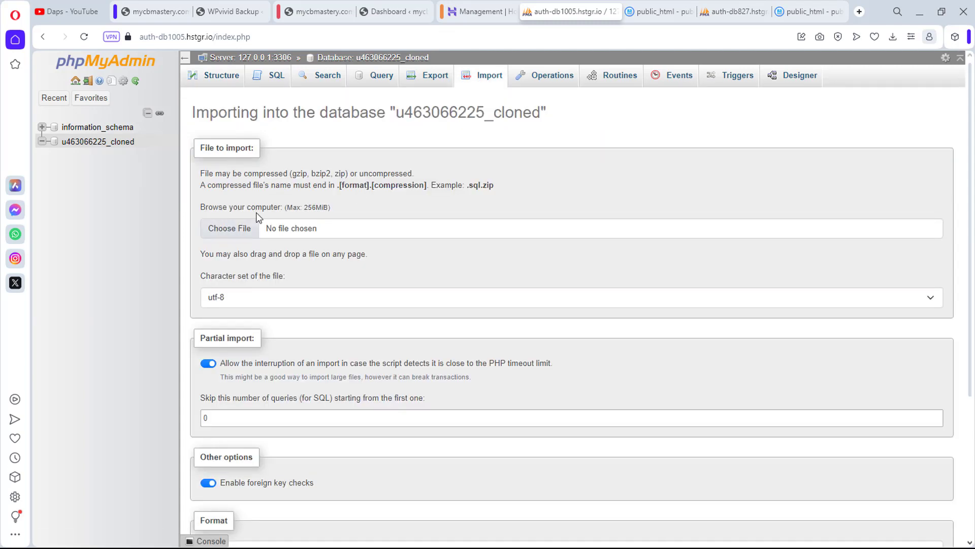
Import the downloaded mycbmastery.com SQL file into the cloned database, then return from the result and review the database's tables
click(289, 228)
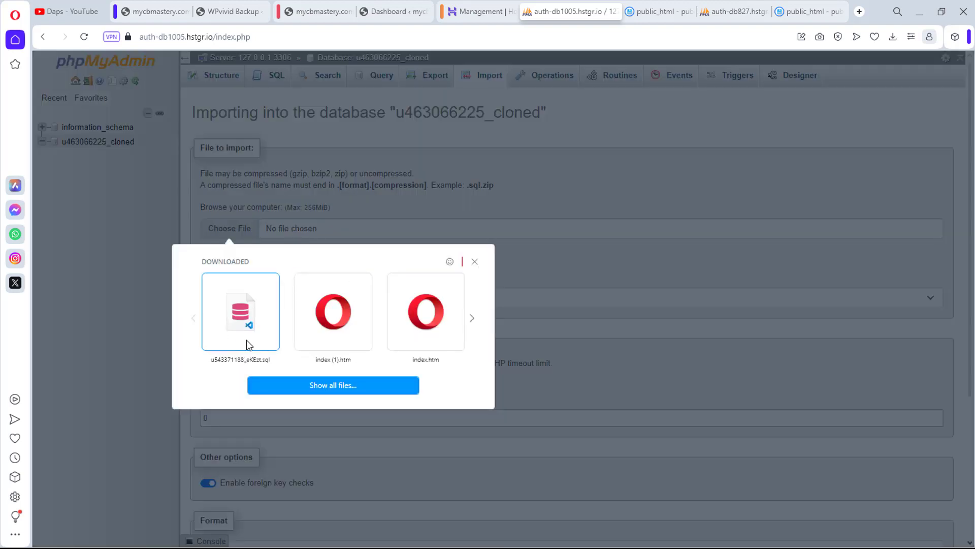
click(228, 323)
scroll(379, 288, down, 1)
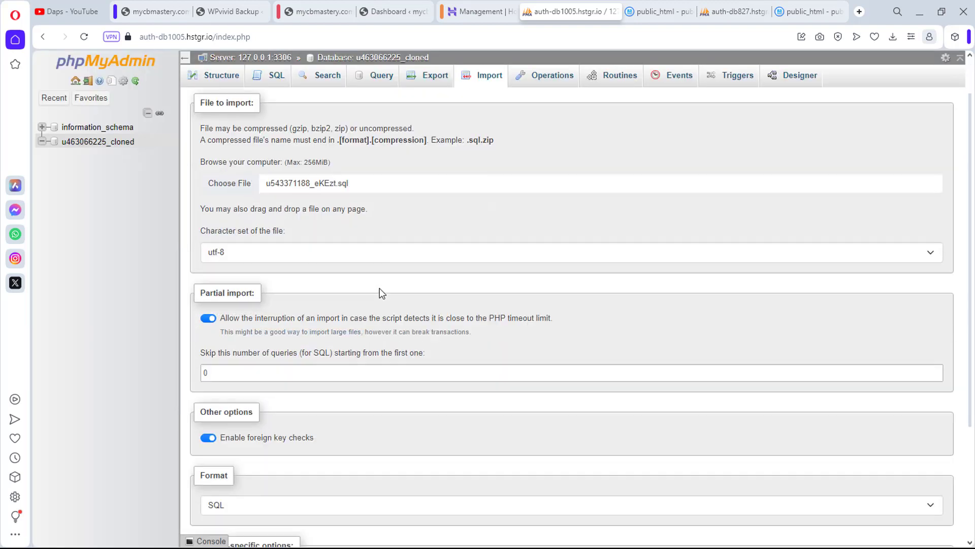
scroll(380, 288, down, 3)
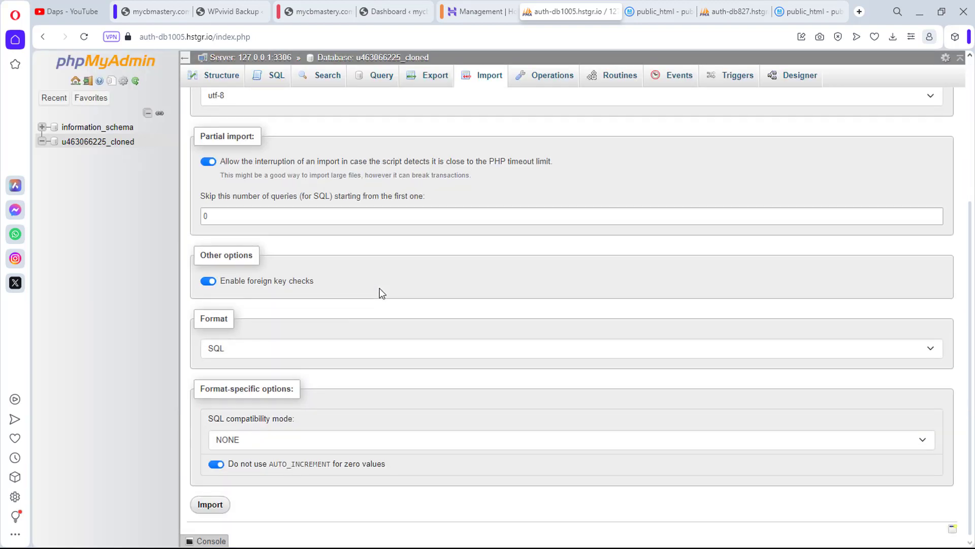
click(203, 506)
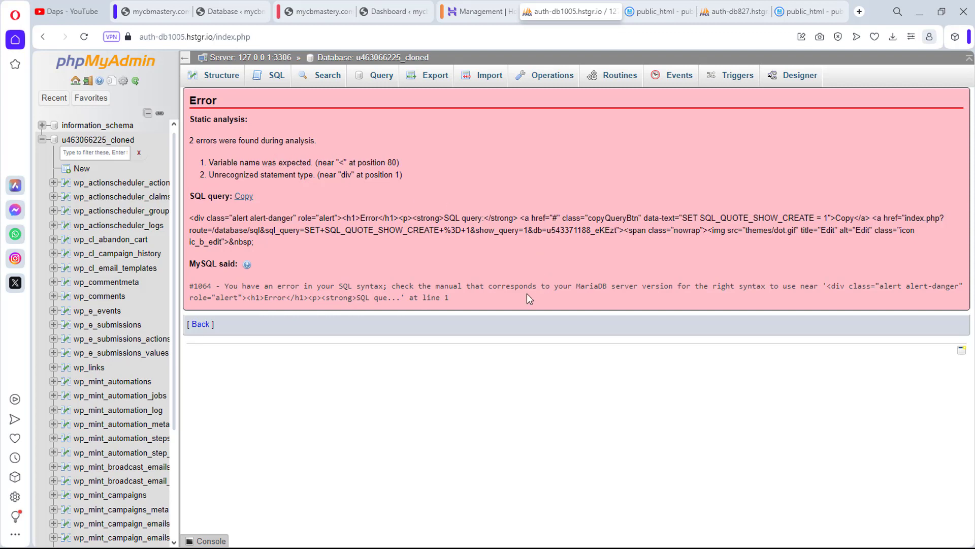
click(200, 325)
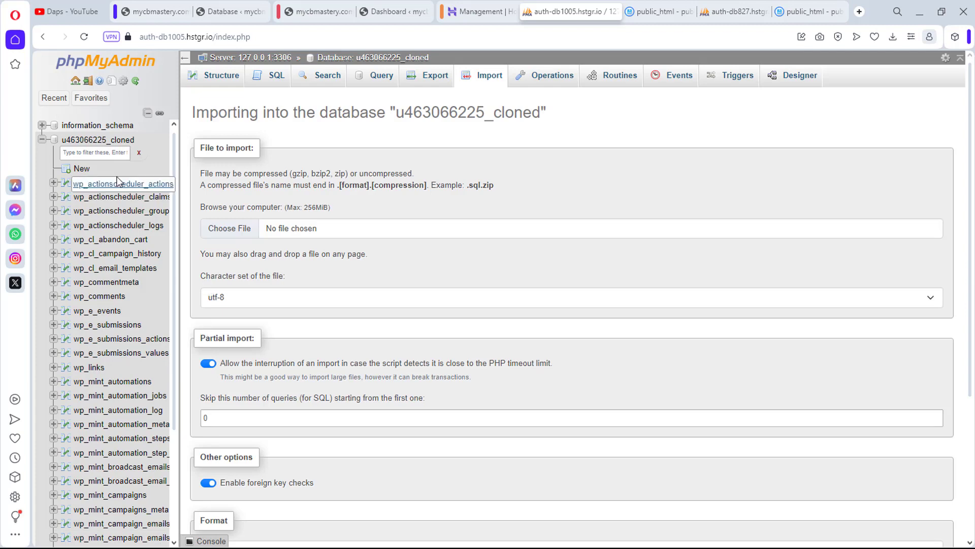
click(82, 143)
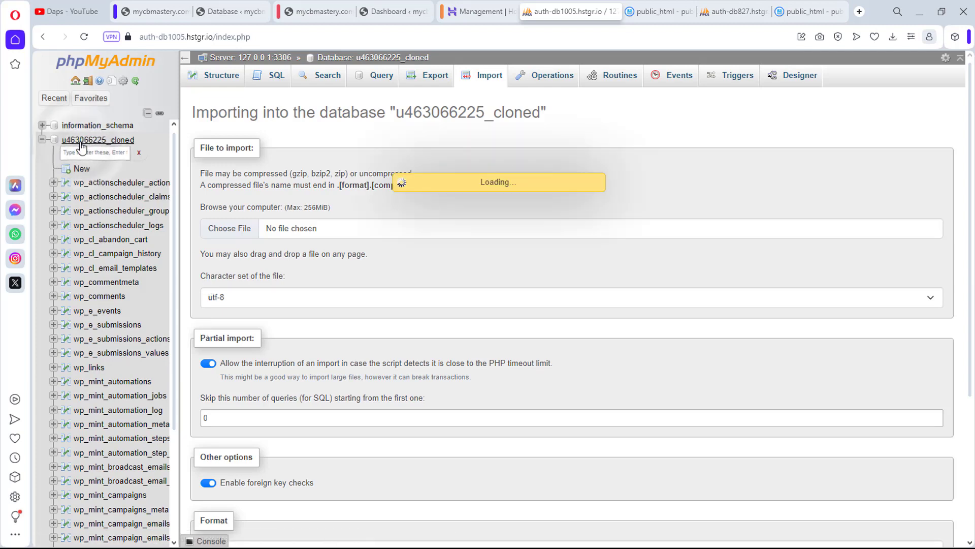
scroll(382, 258, down, 8)
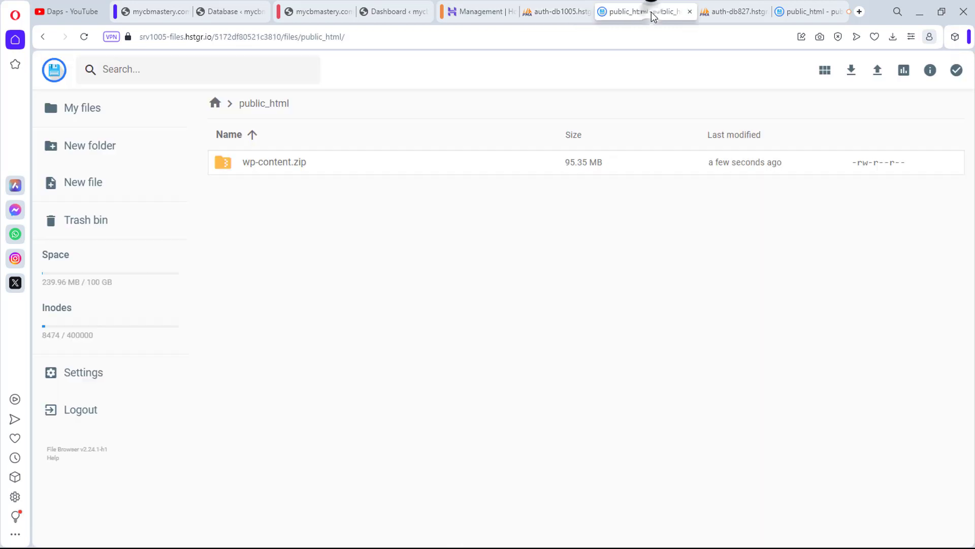
Return to the dapsbrook.com file manager and extract wp-content.zip in public_html into a folder named daps
click(653, 16)
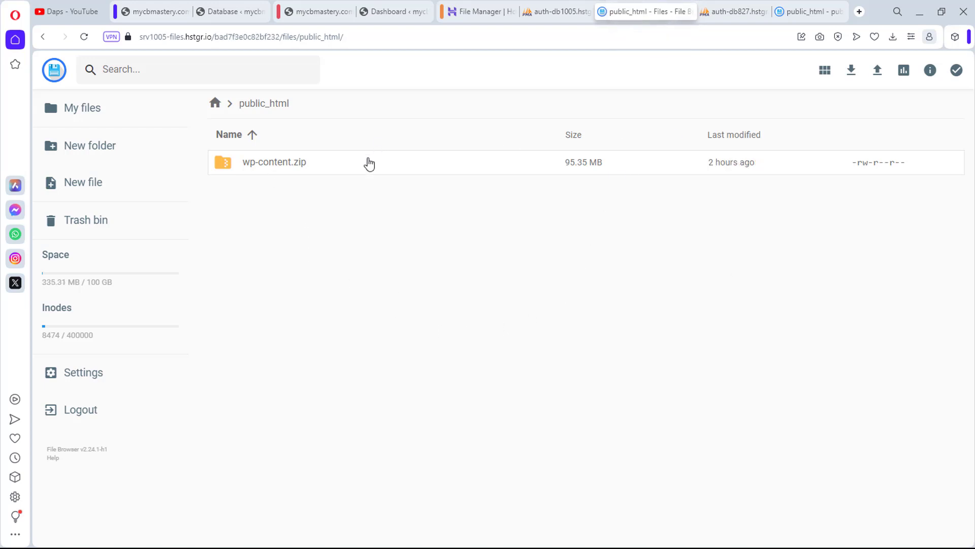
click(292, 170)
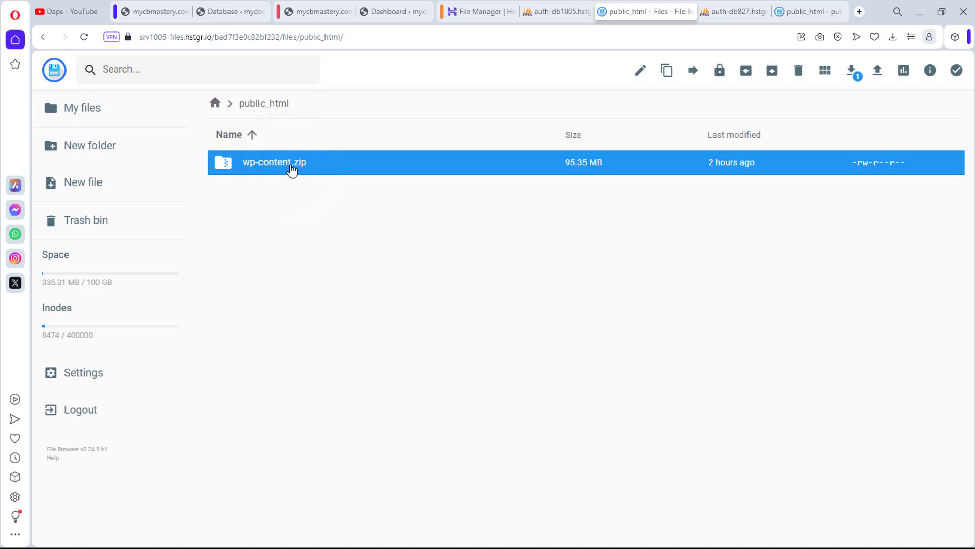
right_click(292, 169)
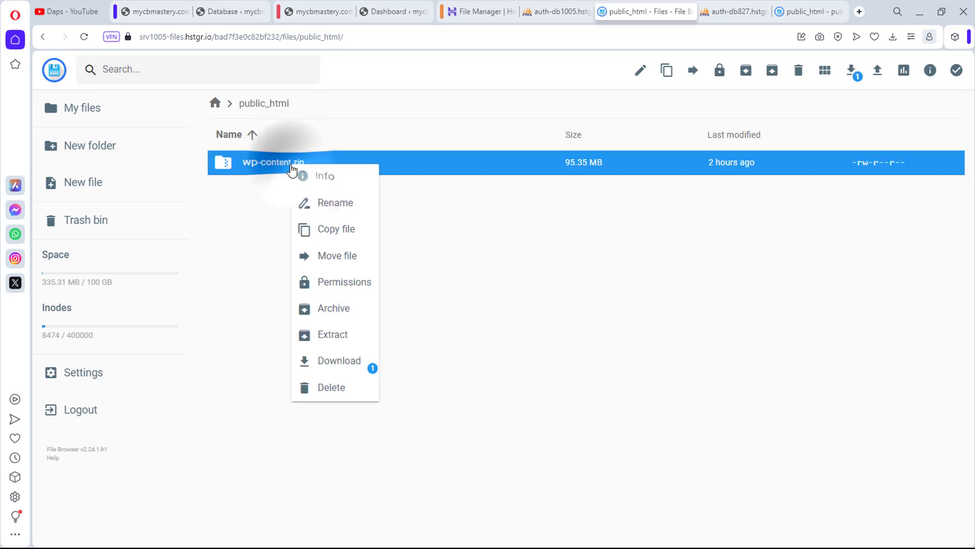
click(336, 339)
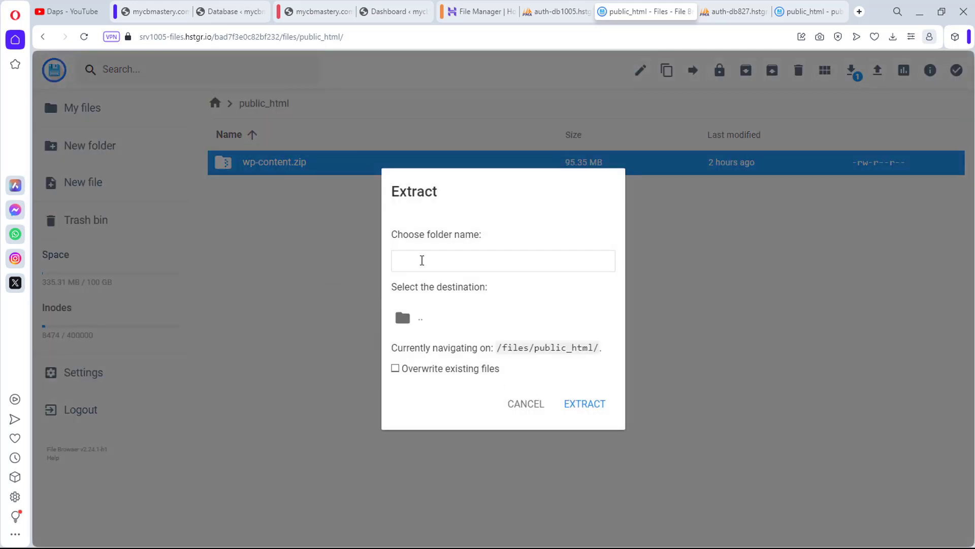
click(420, 260)
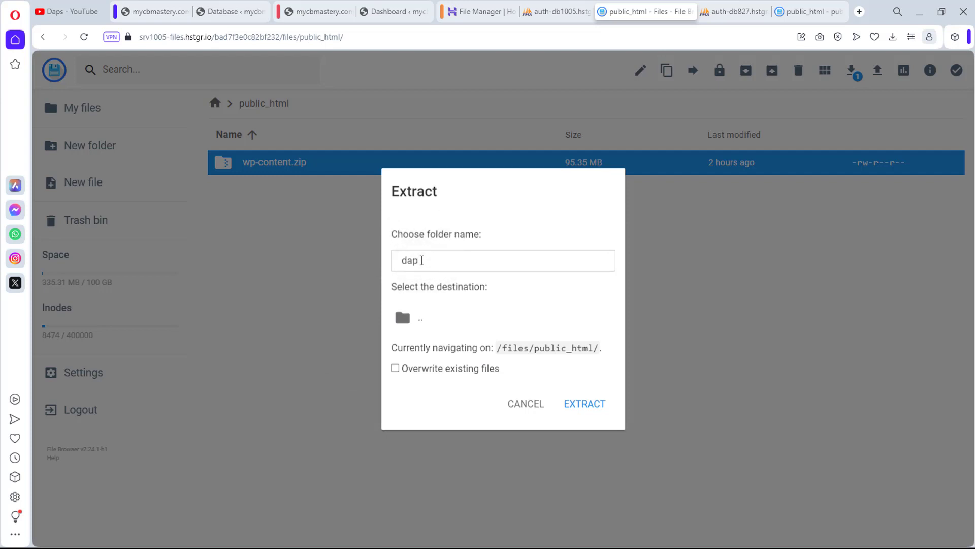
click(586, 402)
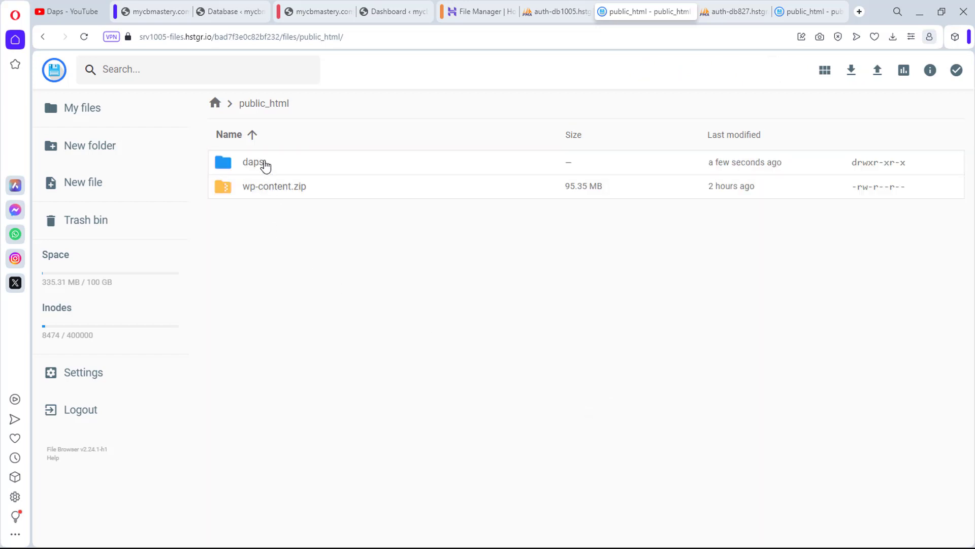
Move all files and folders inside the daps folder up into public_html
click(264, 164)
click(264, 163)
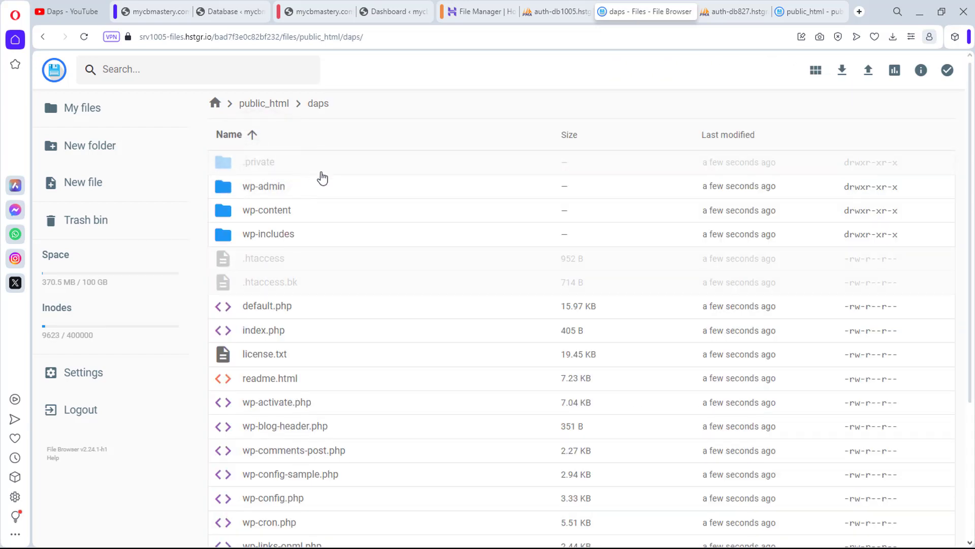
click(294, 189)
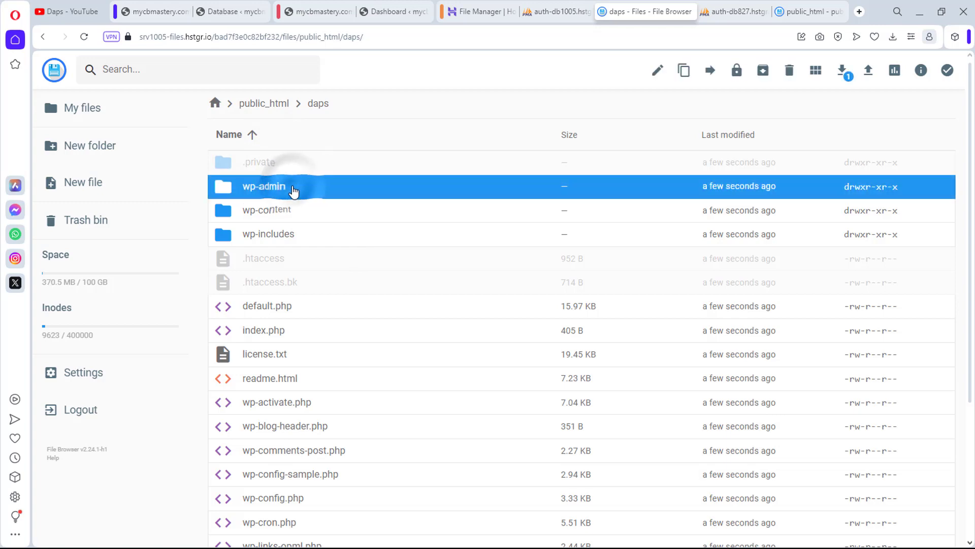
key(ctrl+a)
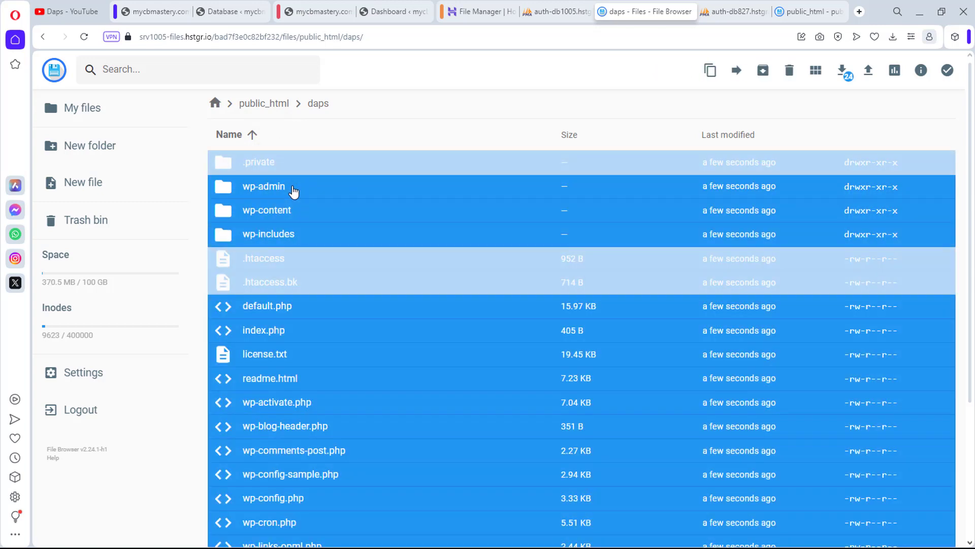
right_click(294, 187)
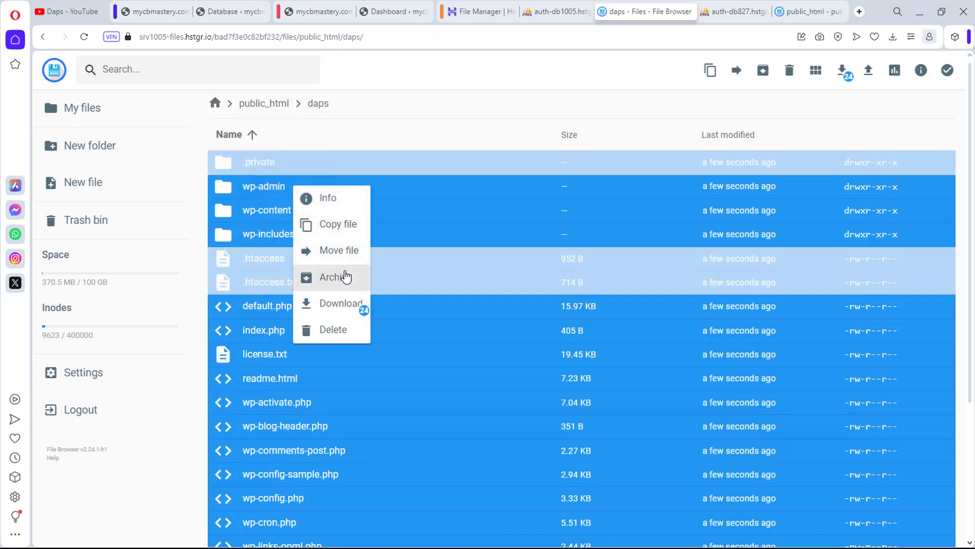
click(342, 253)
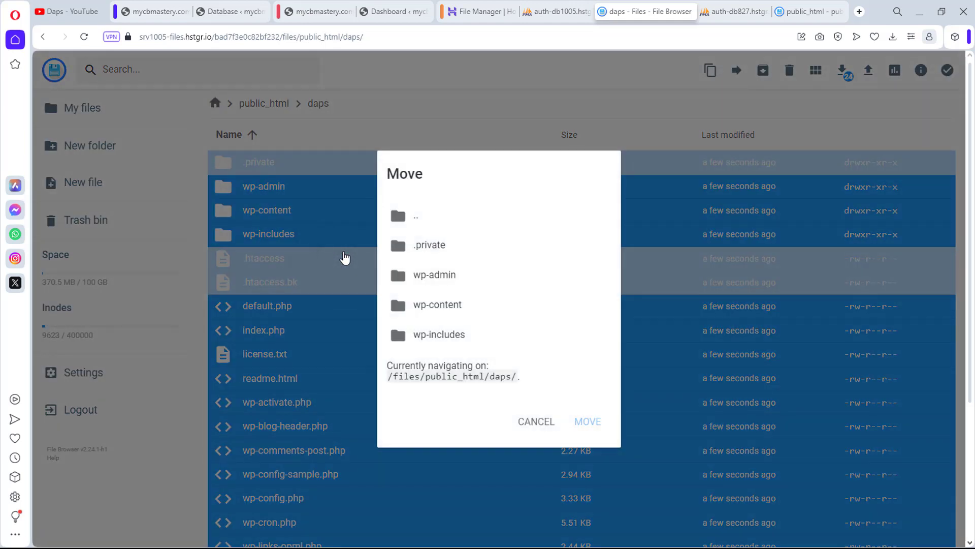
click(399, 220)
click(400, 219)
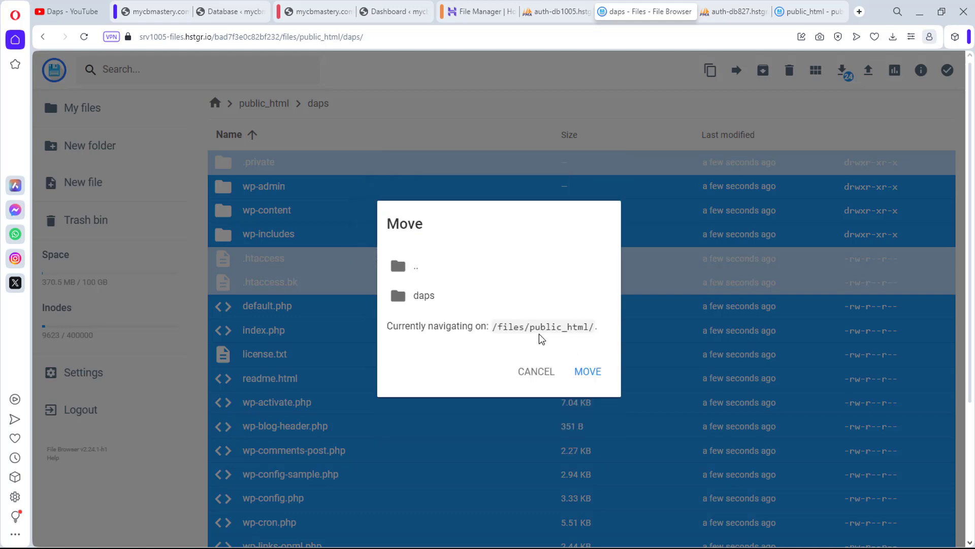
drag(532, 327, 595, 329)
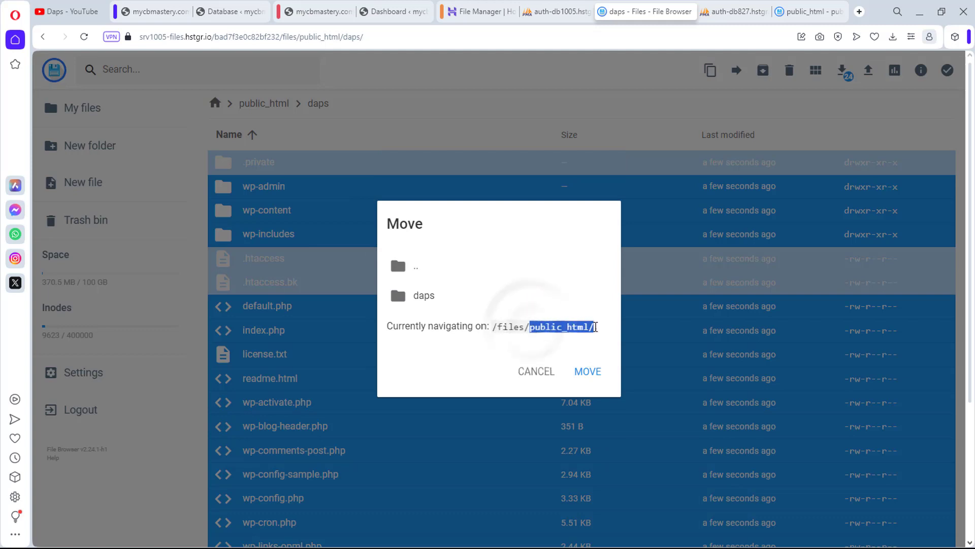
click(588, 372)
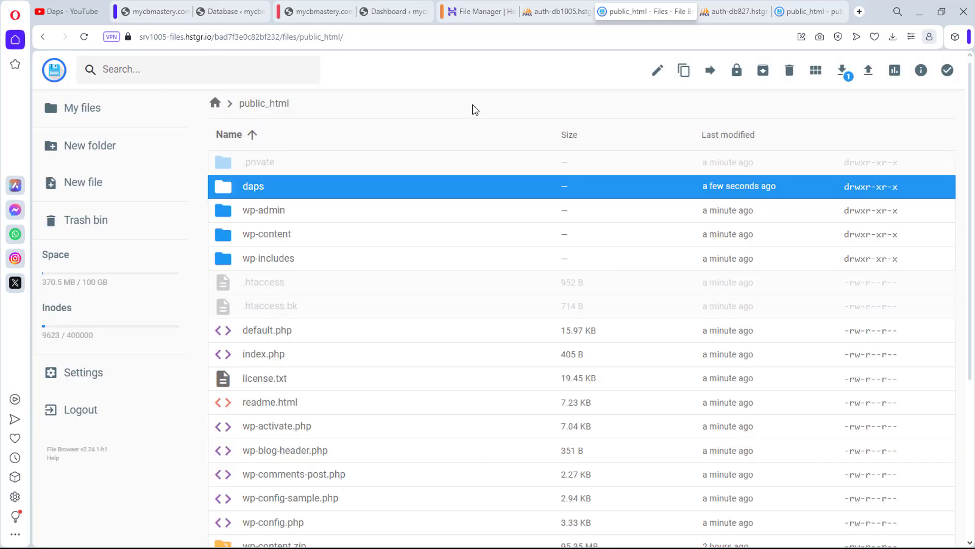
Permanently delete the emptied daps folder from public_html, skipping the trash bin
right_click(387, 191)
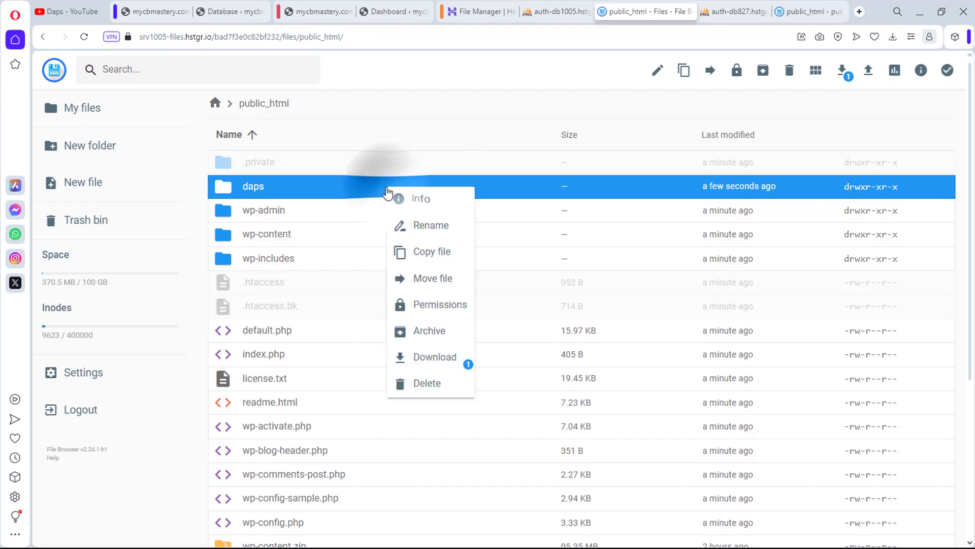
click(444, 385)
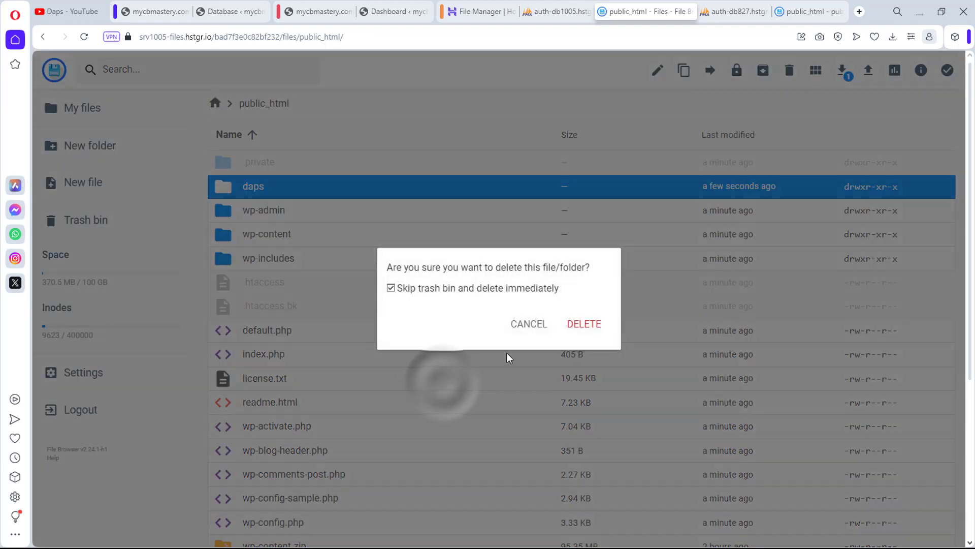
click(590, 329)
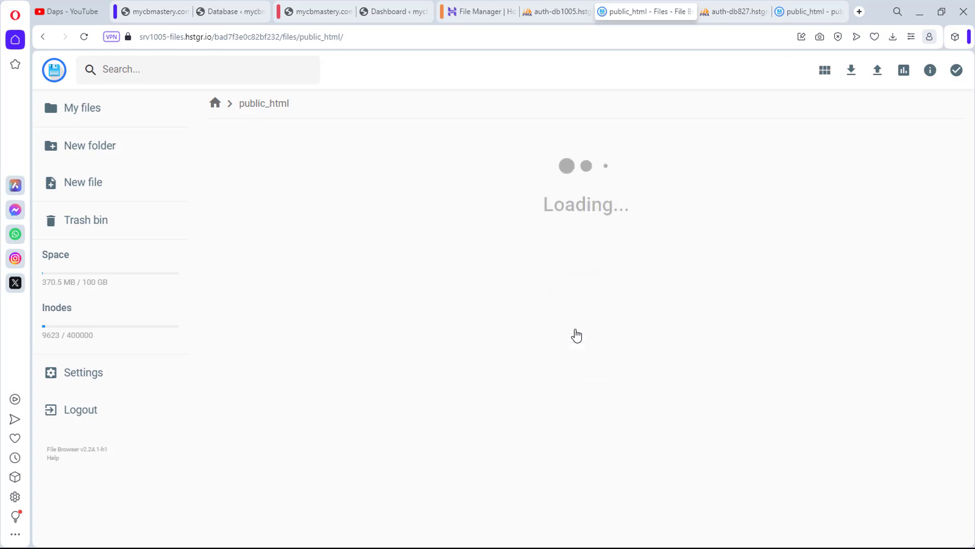
Open wp-config.php in public_html for editing and go to its database settings
scroll(467, 376, down, 2)
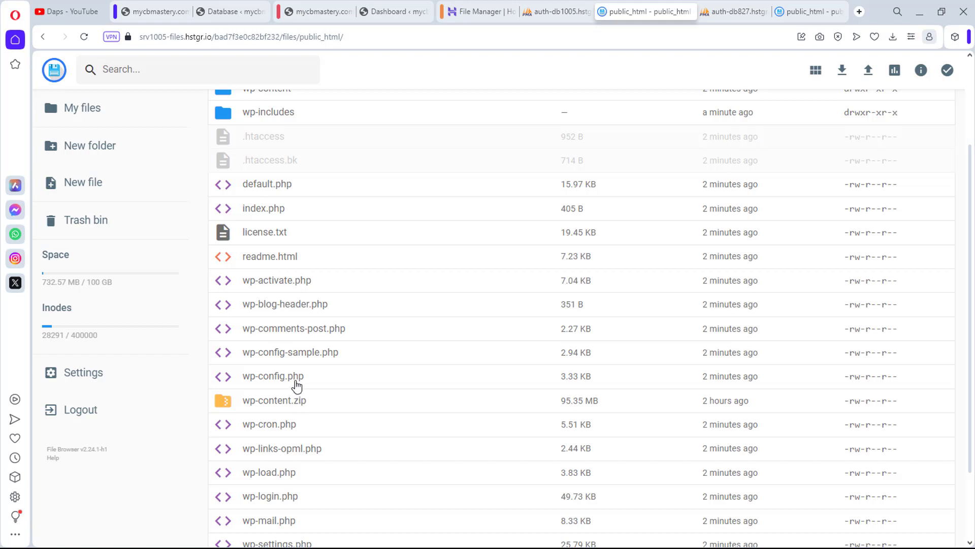
click(296, 385)
right_click(296, 385)
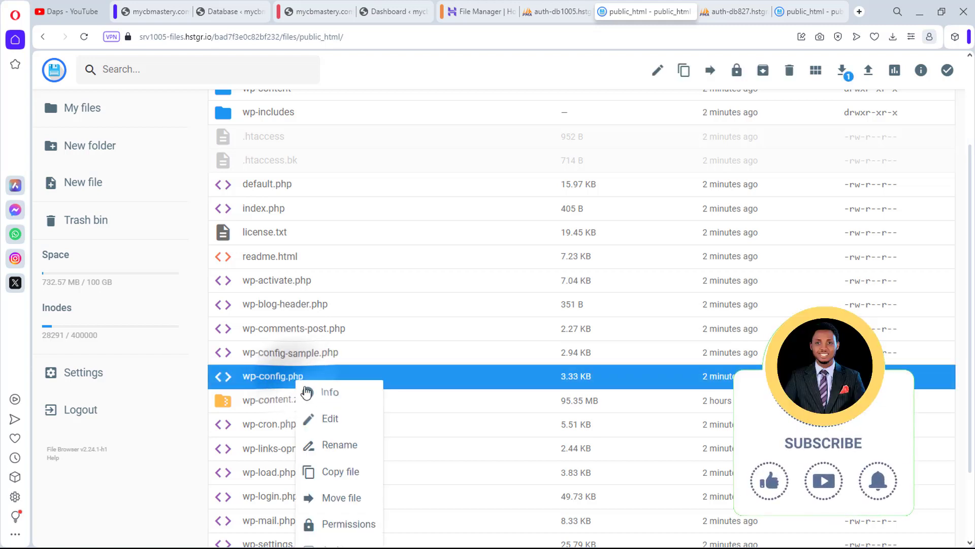
click(331, 420)
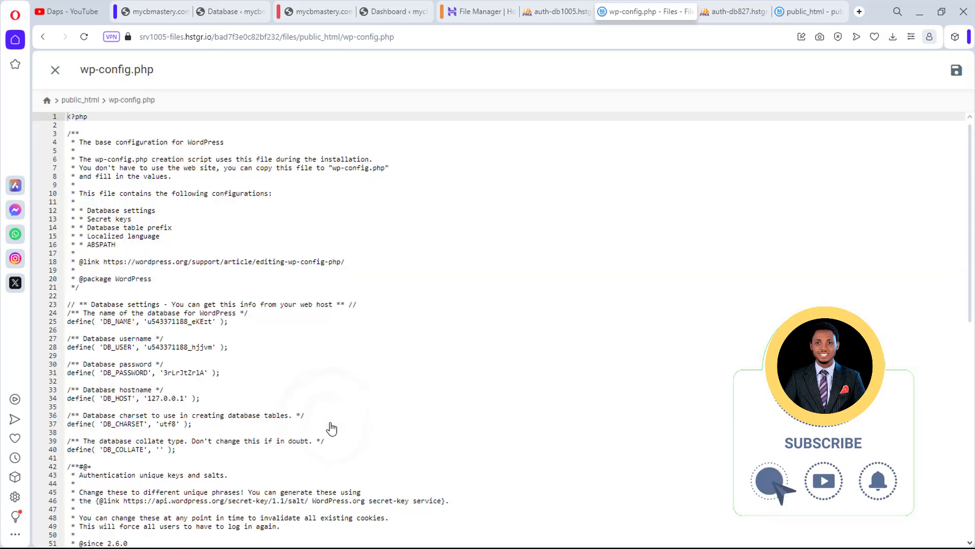
scroll(294, 326, down, 1)
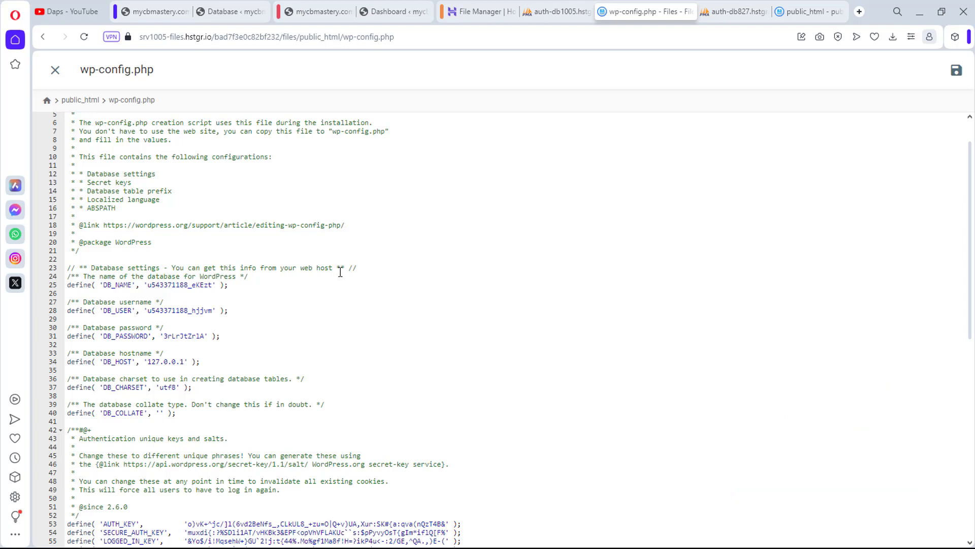
Copy the cloned database's full name from Hostinger's MySQL database list and set it as DB_NAME in wp-config.php
key(ctrl+Tab)
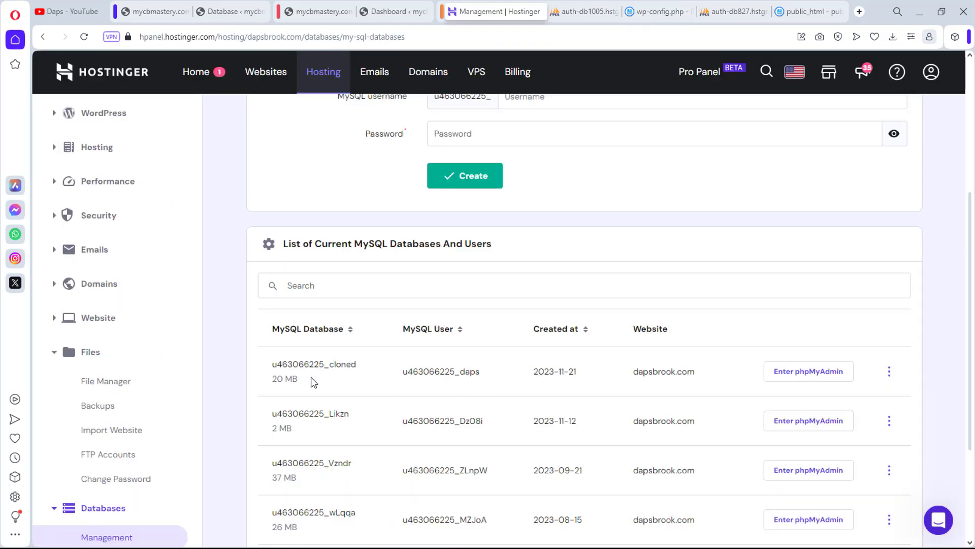
drag(272, 367, 356, 363)
key(ctrl+c)
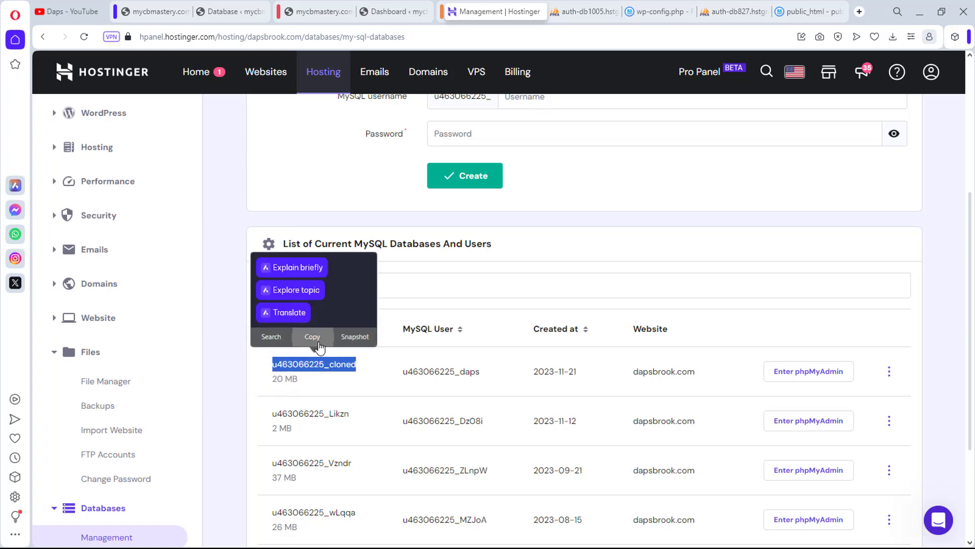
click(312, 337)
click(593, 12)
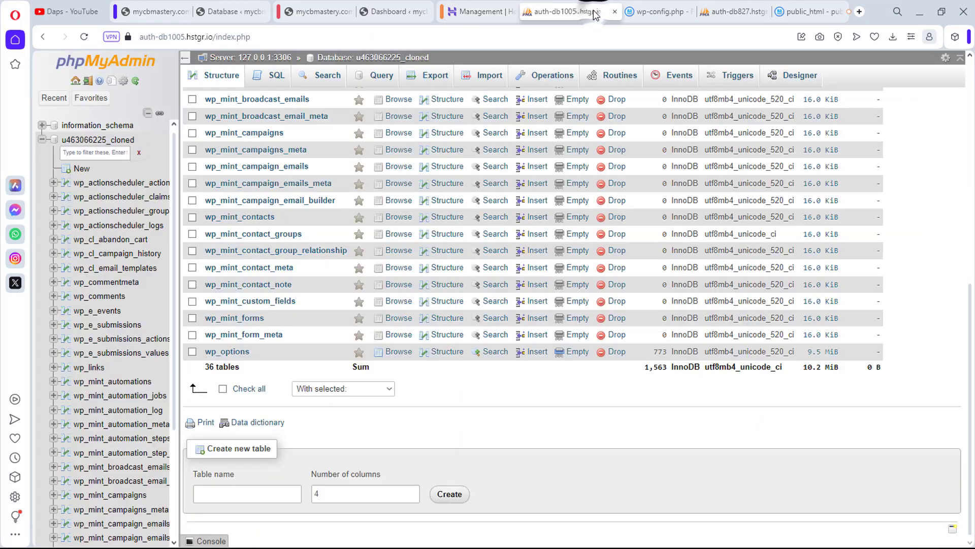
click(644, 12)
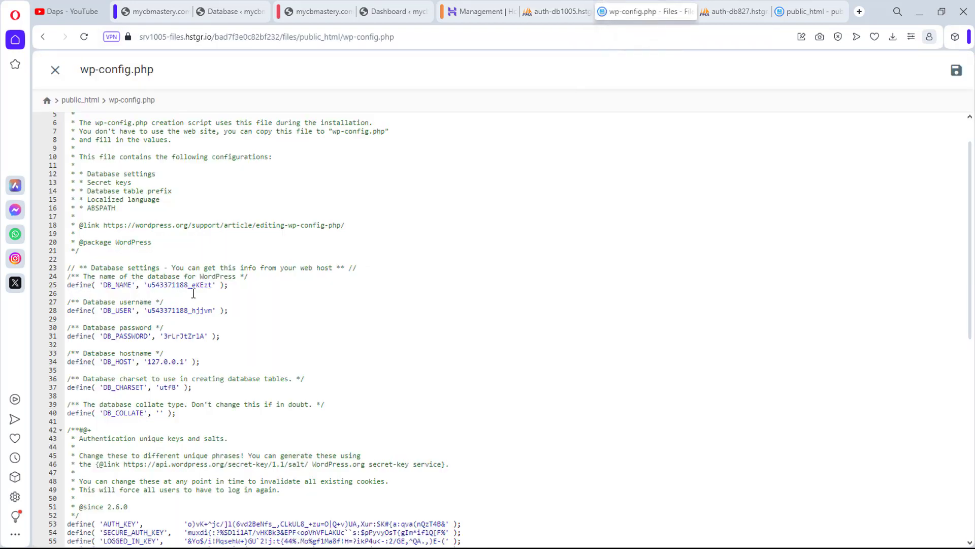
double_click(214, 286)
key(ctrl+v)
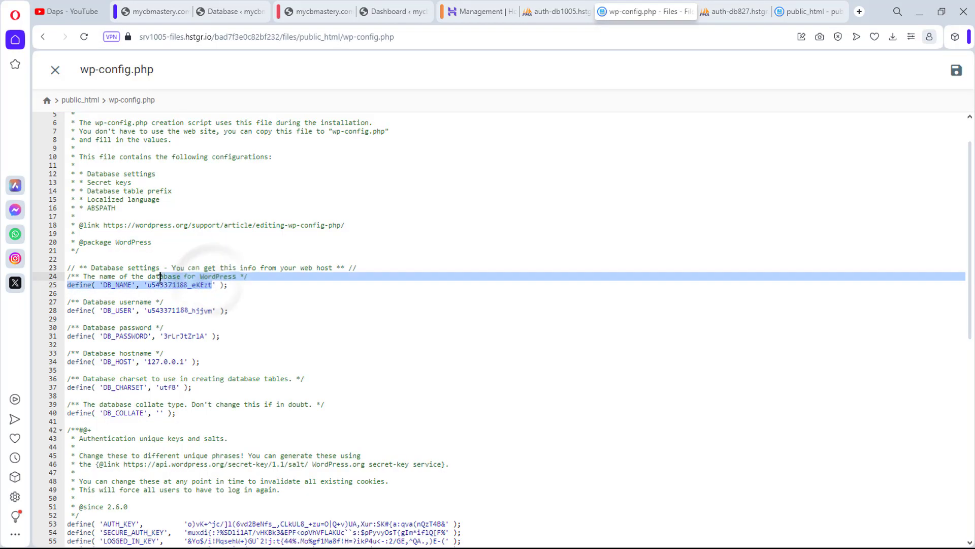
Set DB_USER to the full daps MySQL username and DB_PASSWORD to the new database's password, and save wp-config.php
click(483, 12)
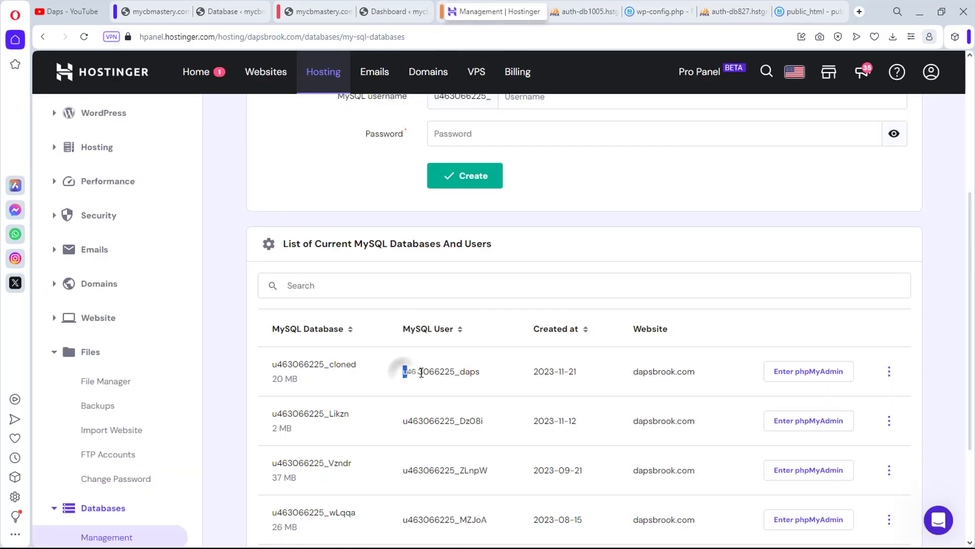
double_click(404, 372)
key(ctrl+c)
key(ctrl+Tab)
click(208, 310)
drag(208, 311, 147, 308)
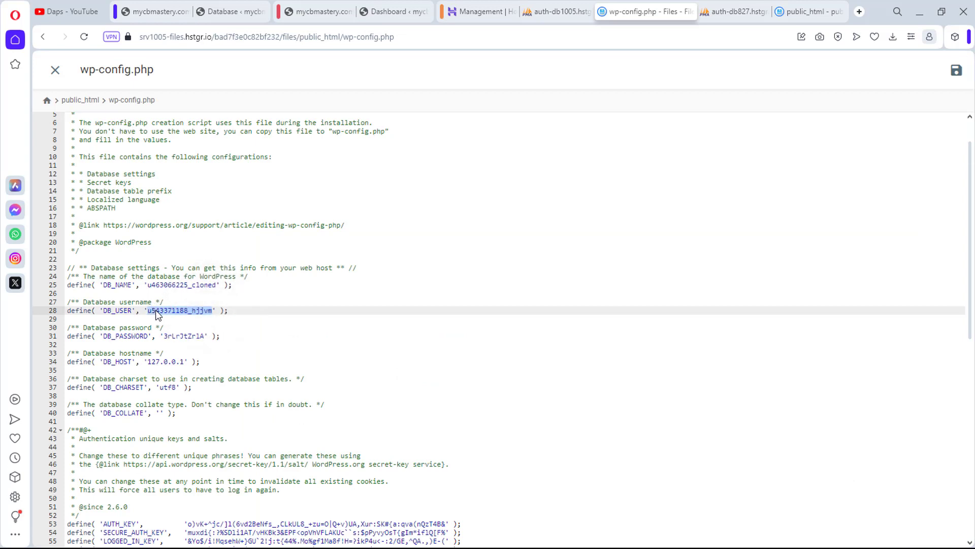
key(ctrl+v)
drag(206, 336, 166, 336)
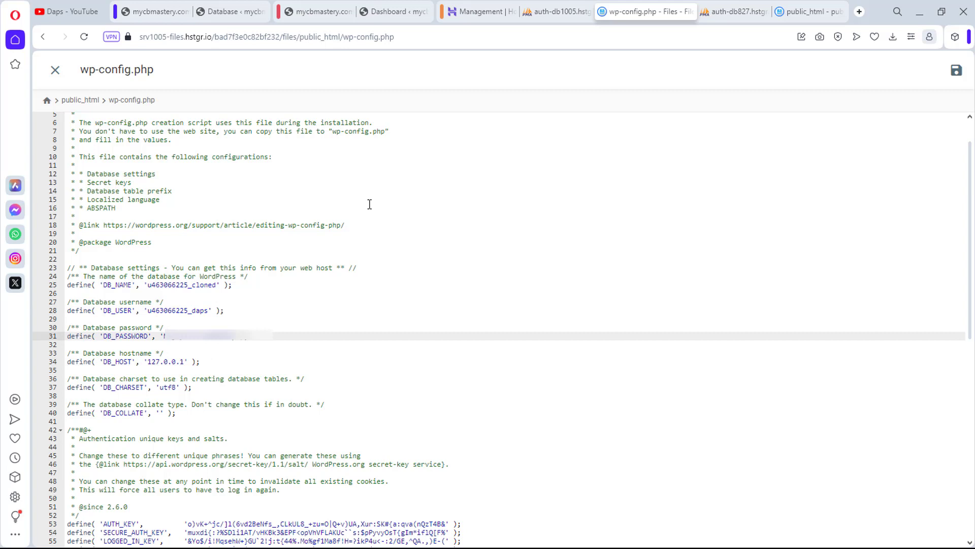
click(957, 72)
Switch to phpMyAdmin and browse the wp_options table of the cloned database
click(555, 11)
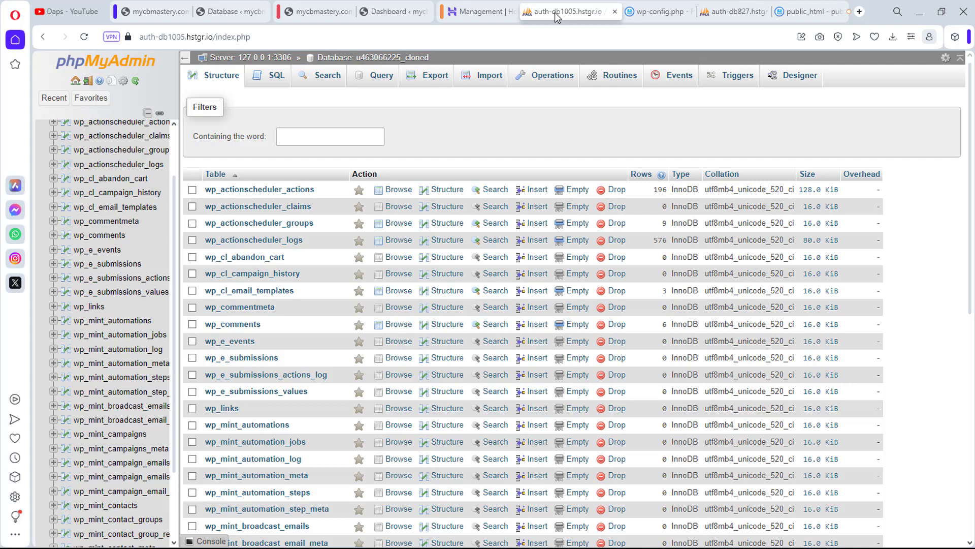
scroll(262, 283, down, 3)
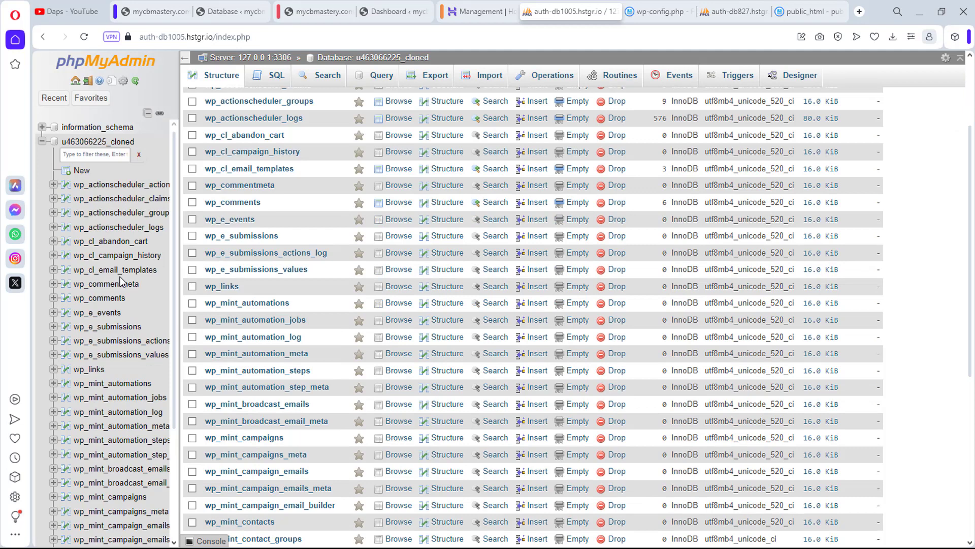
scroll(122, 281, down, 10)
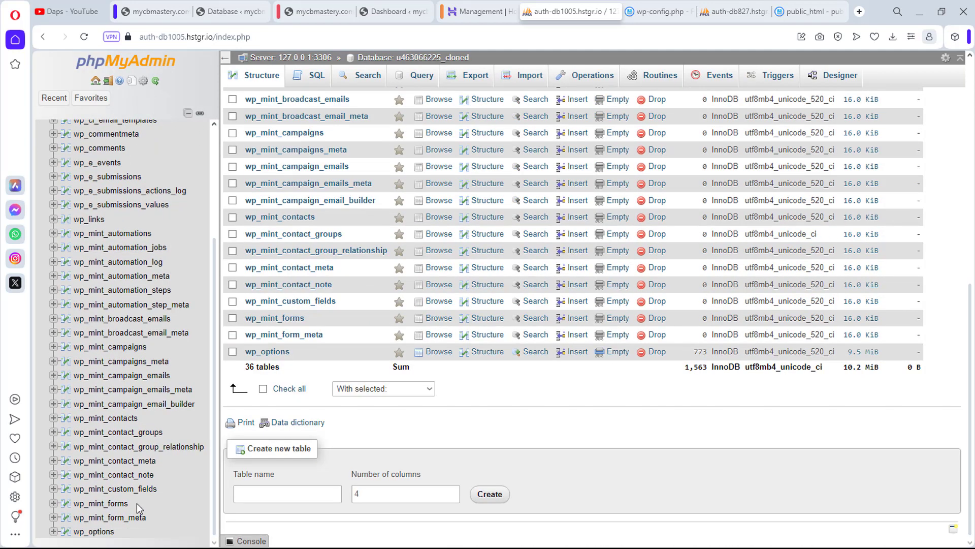
click(98, 531)
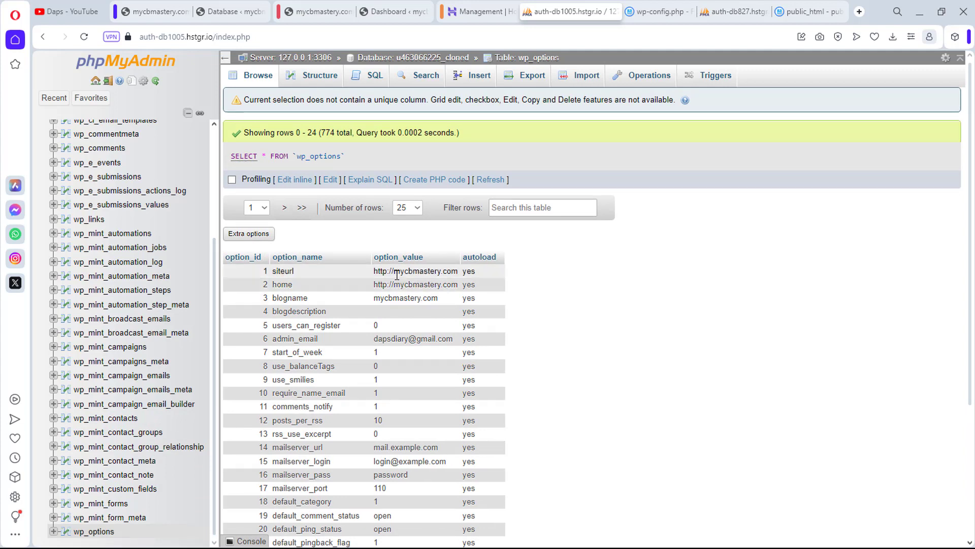
Try to edit the siteurl value in wp_options and sort the rows by option_id in ascending order
double_click(424, 273)
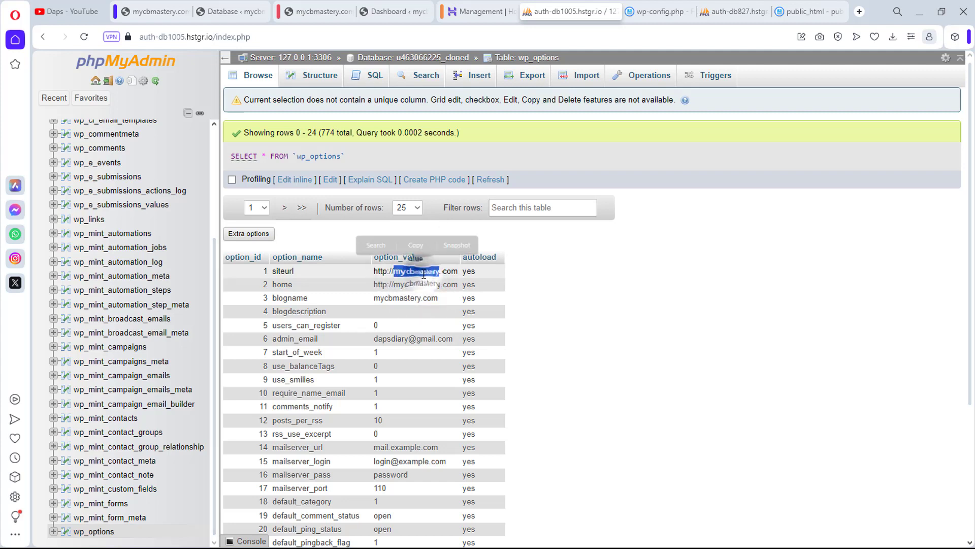
click(426, 277)
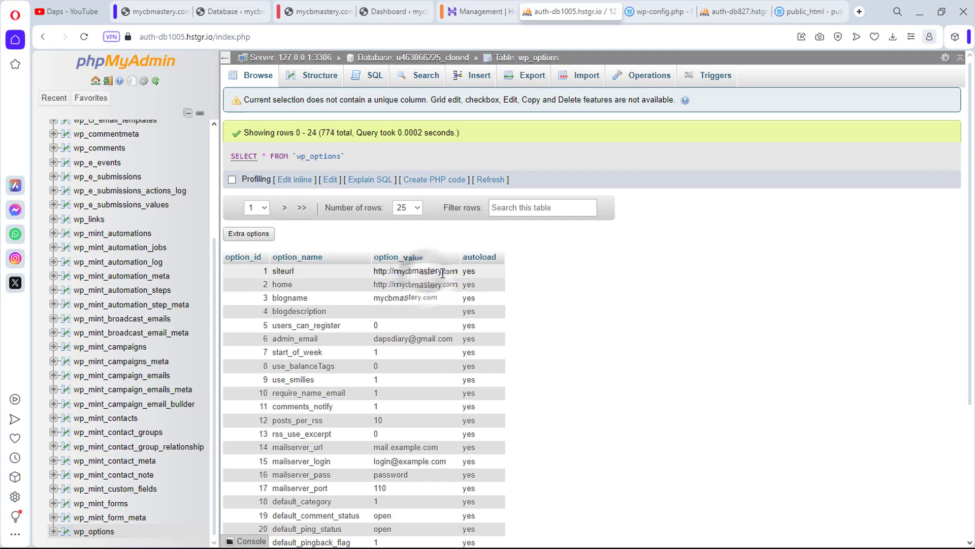
click(243, 256)
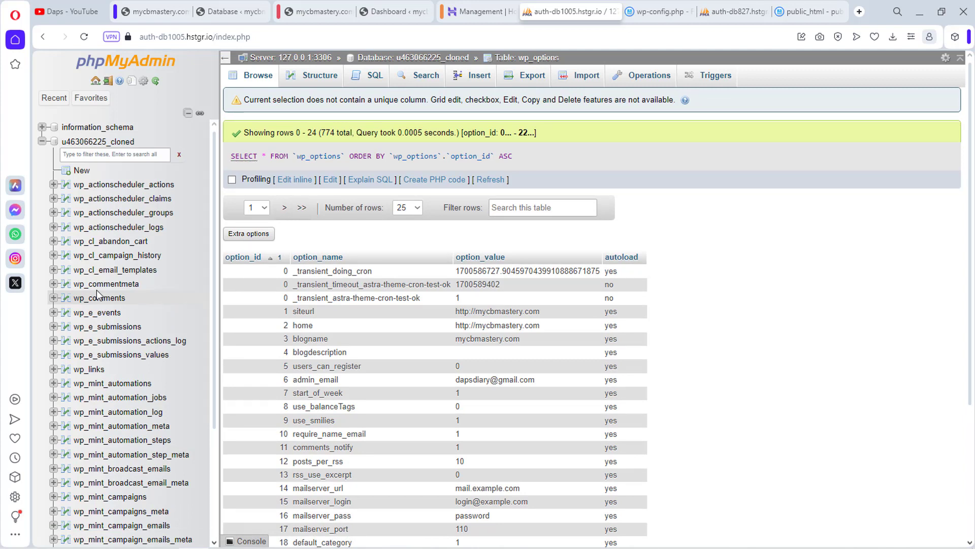
Drop all tables from the cloned database, keeping foreign key checks enabled
click(75, 143)
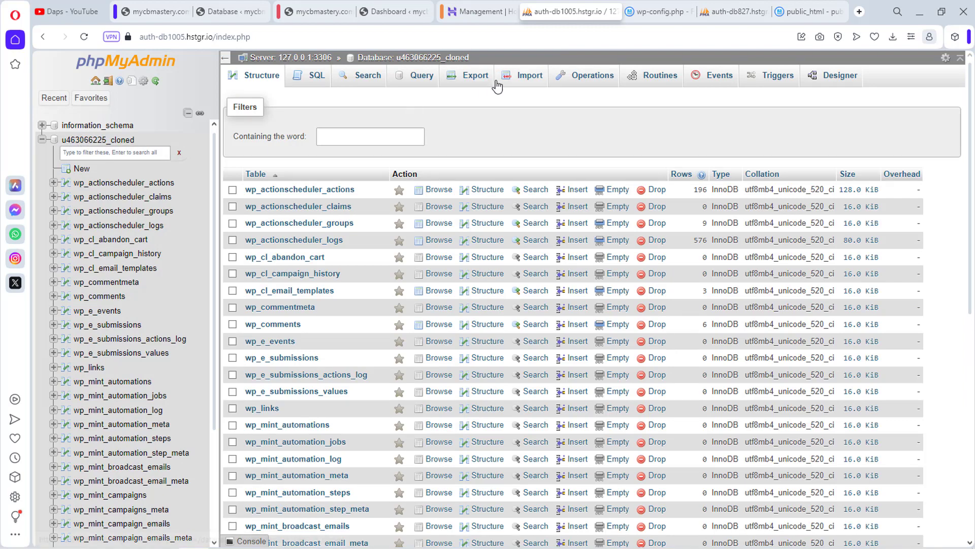
scroll(236, 205, down, 8)
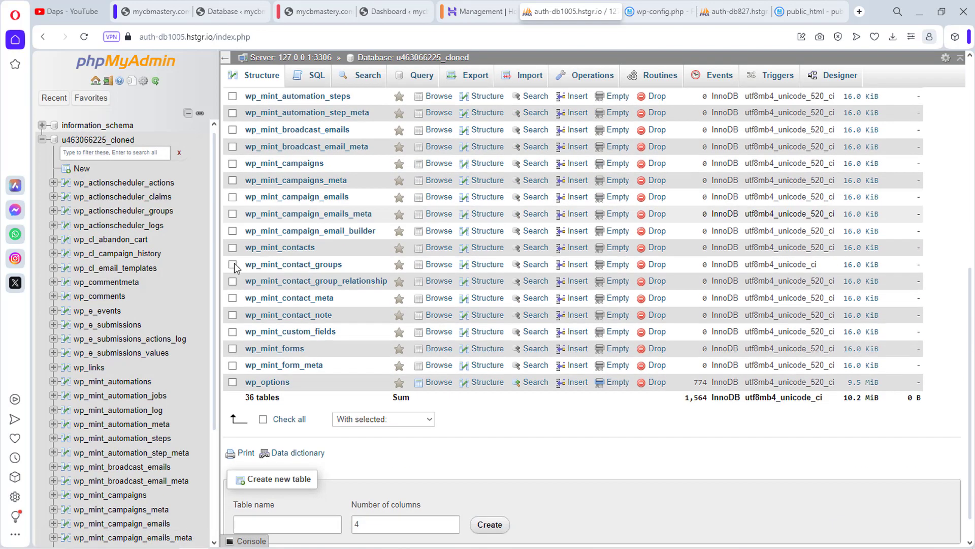
click(263, 390)
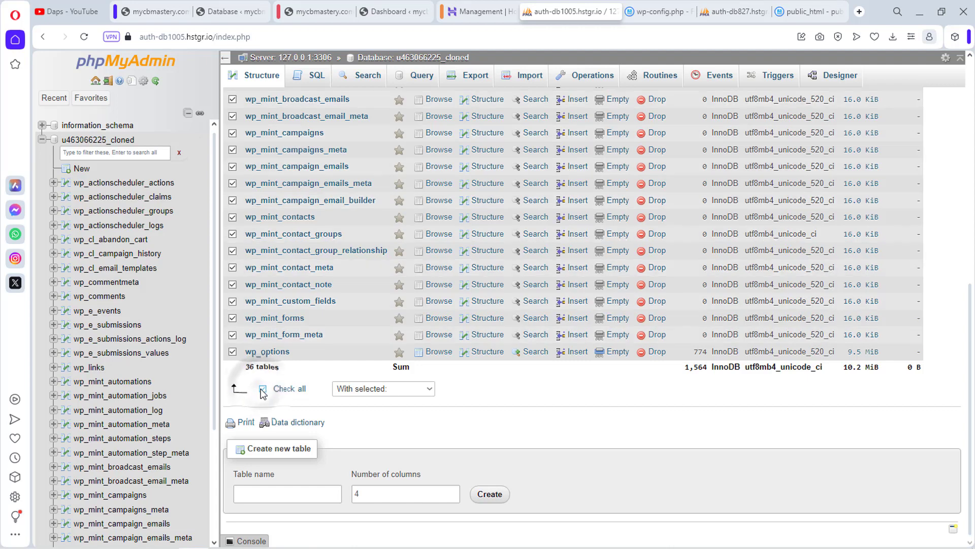
click(411, 389)
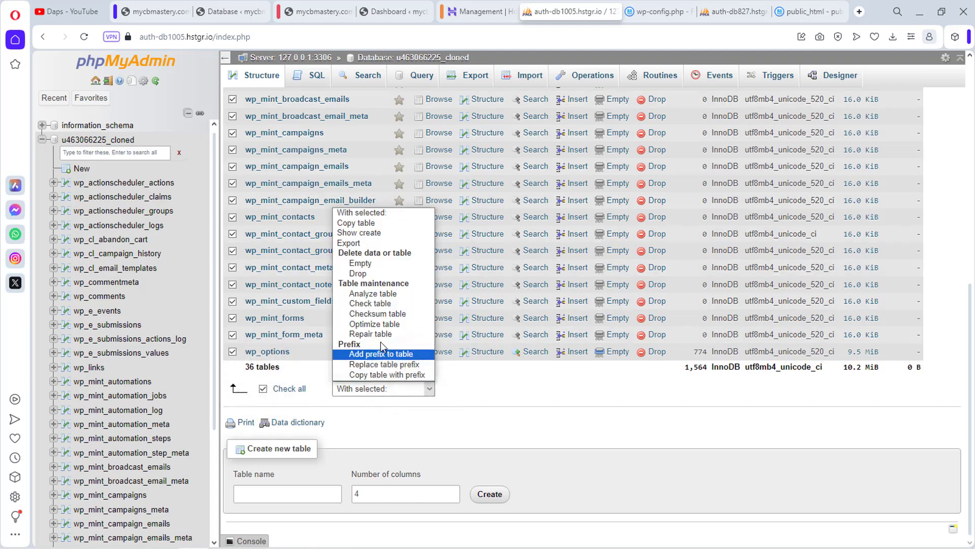
click(358, 273)
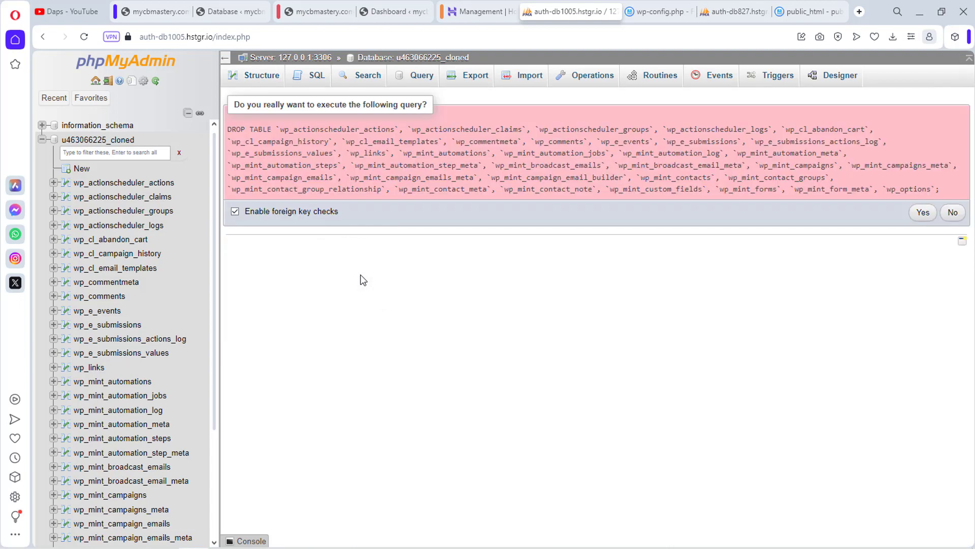
click(923, 213)
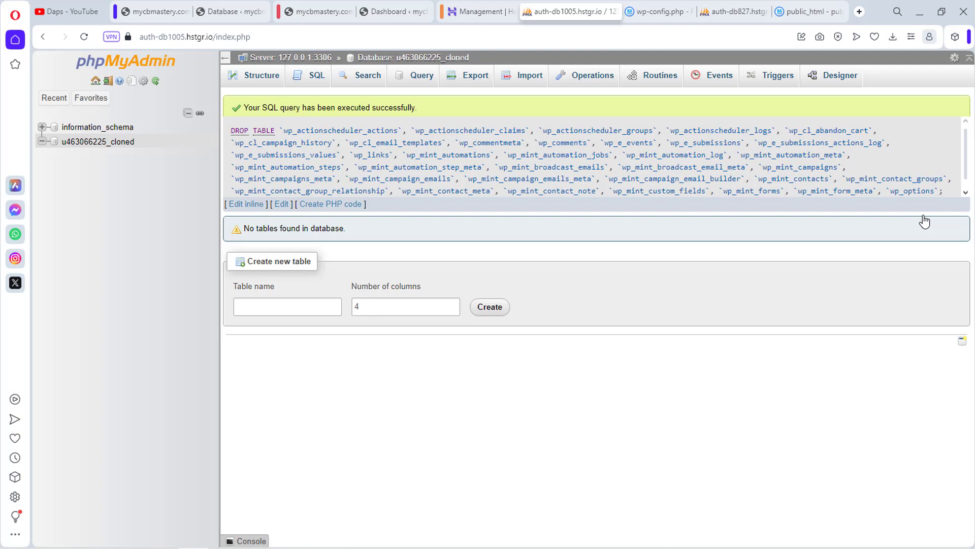
Import the downloaded eKEzt SQL export into the emptied cloned database, keeping the utf-8 character set and SQL format
click(77, 143)
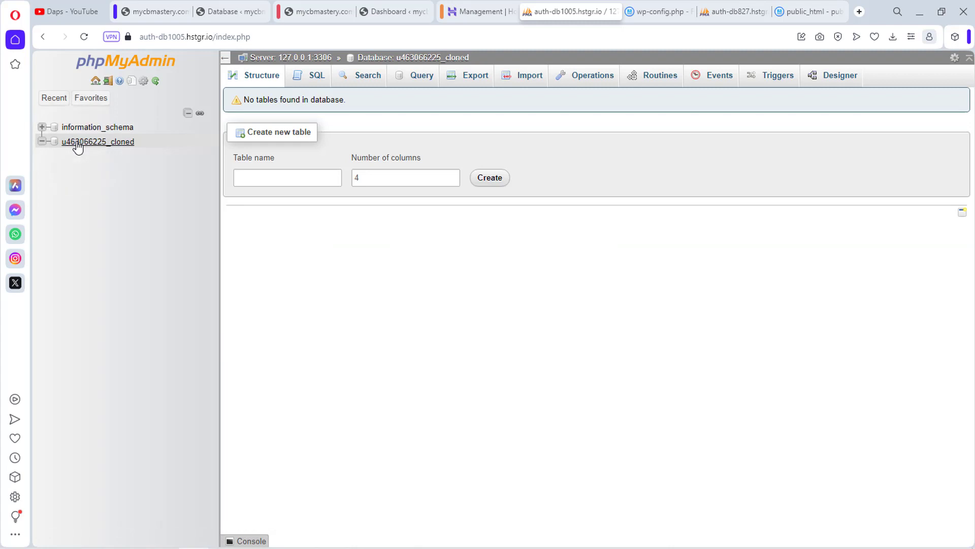
click(527, 76)
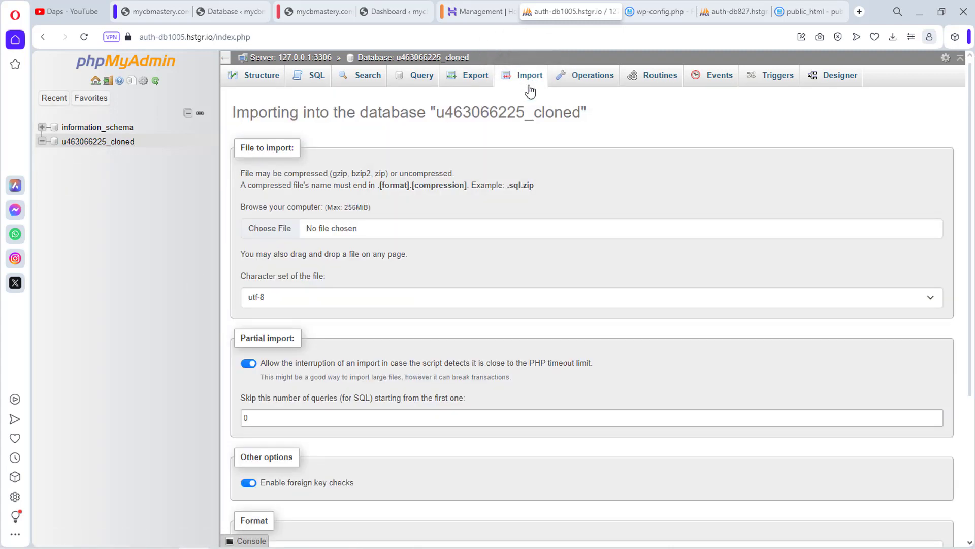
click(378, 233)
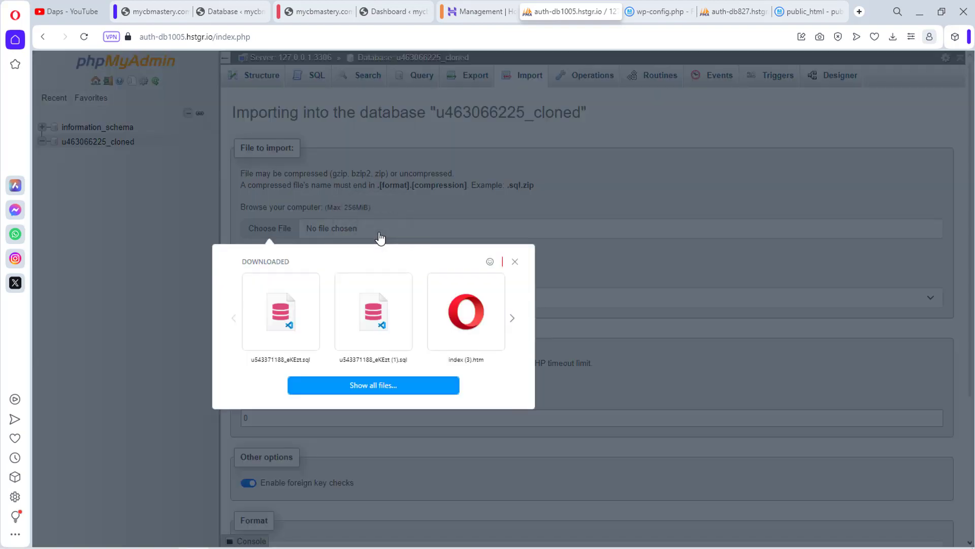
click(287, 317)
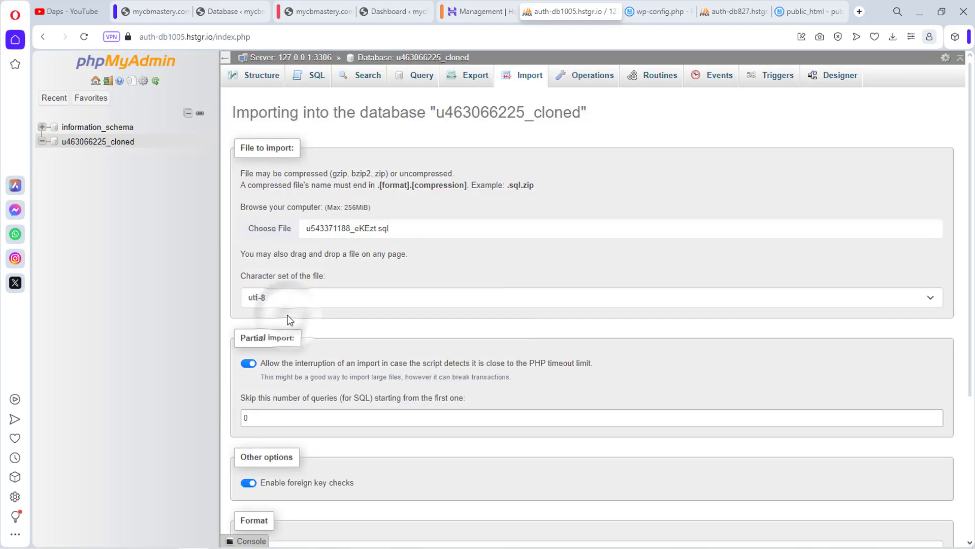
scroll(471, 277, down, 4)
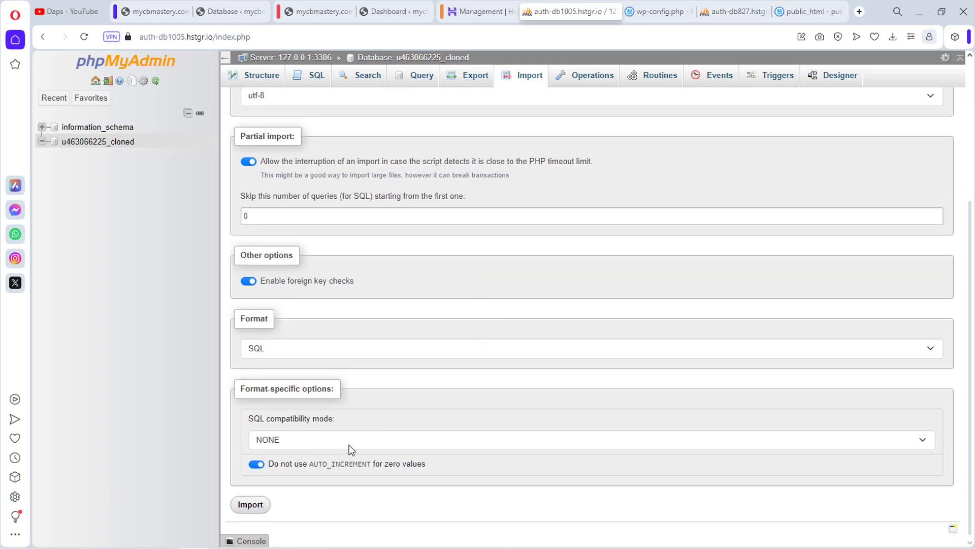
click(250, 508)
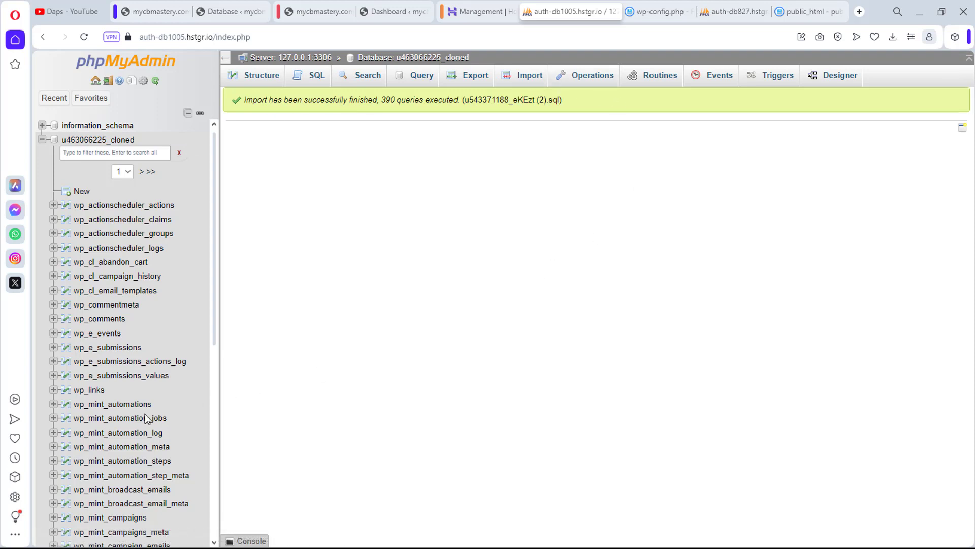
Browse the wp_options table of the cloned database
scroll(114, 417, down, 1)
scroll(114, 416, down, 7)
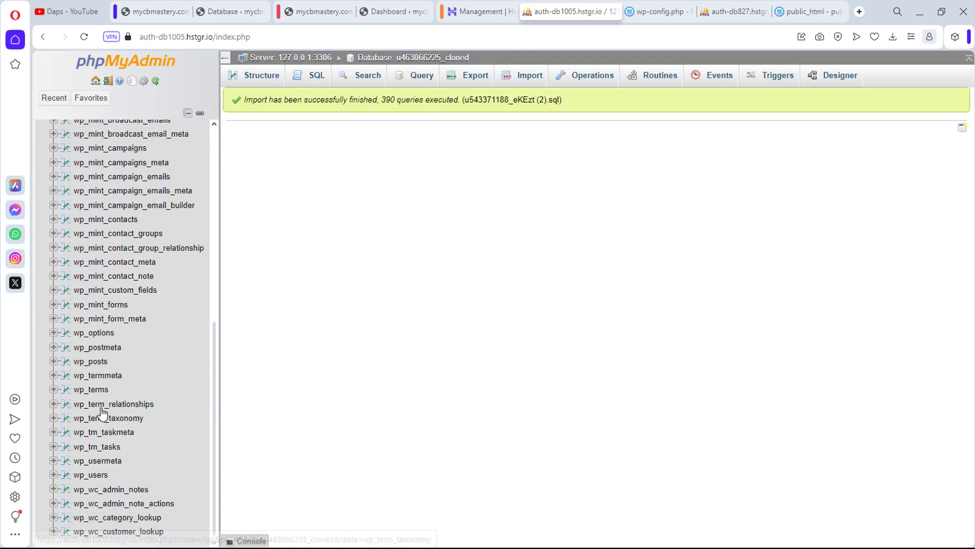
click(93, 335)
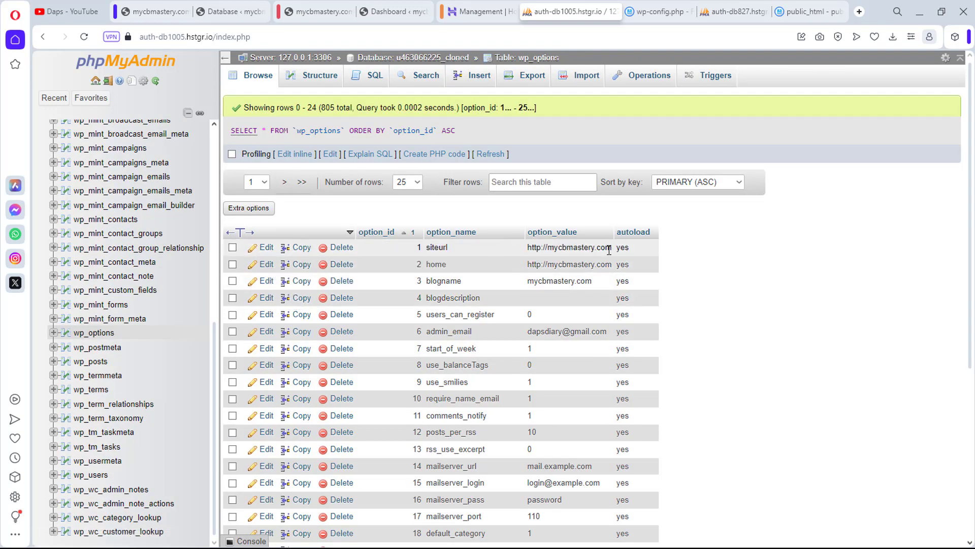
click(266, 248)
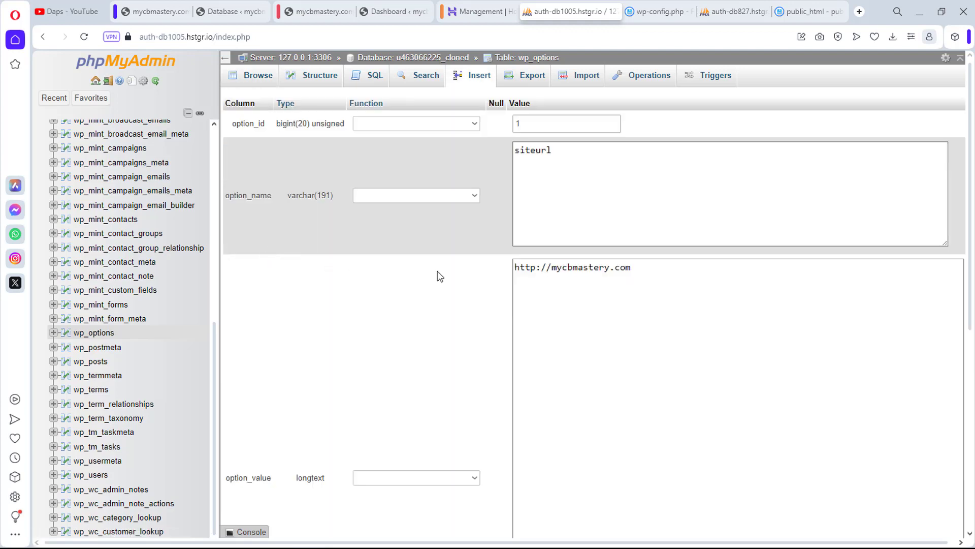
click(571, 267)
drag(610, 267, 552, 267)
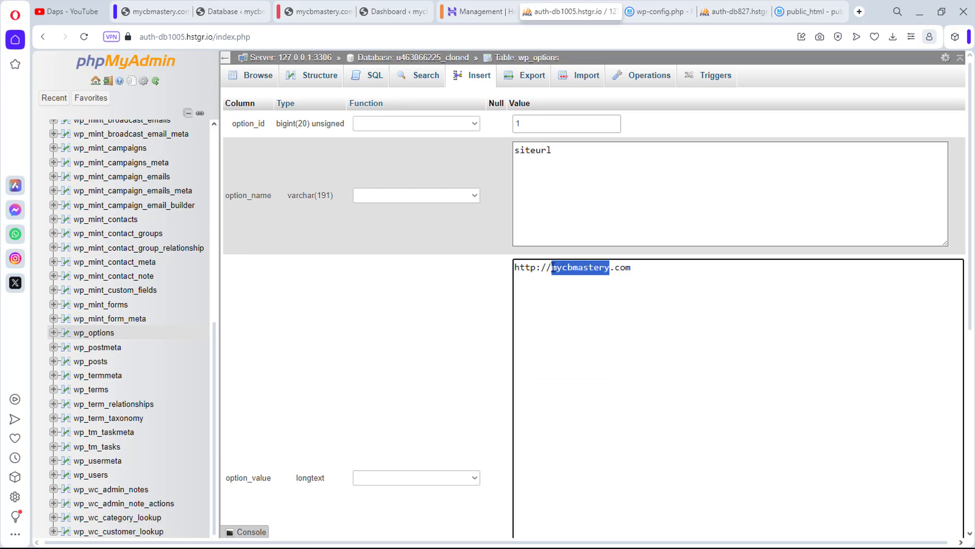
text(dapsbrook)
double_click(526, 267)
text(https)
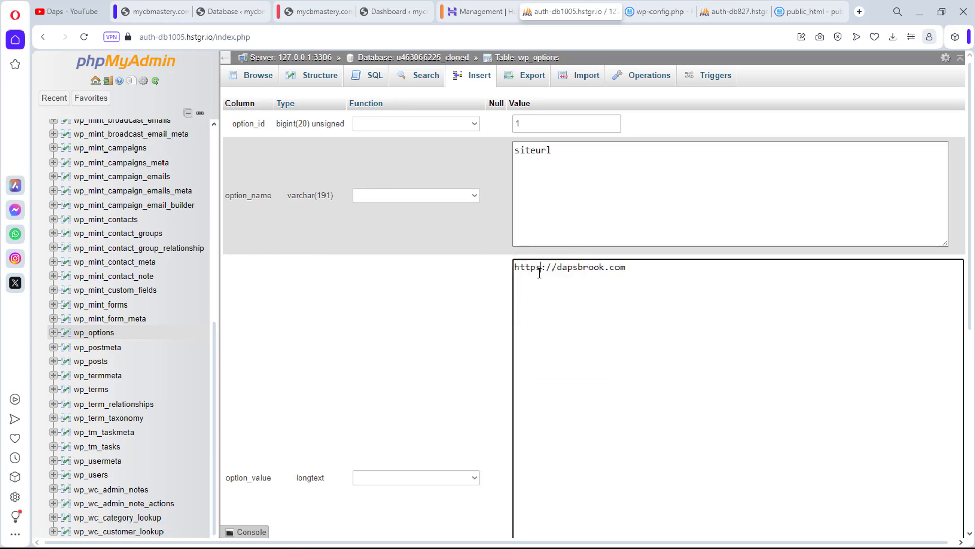
Copy the full URL from the siteurl row's option_value and save the row
scroll(558, 306, down, 3)
scroll(586, 309, up, 3)
drag(638, 267, 515, 268)
right_click(518, 269)
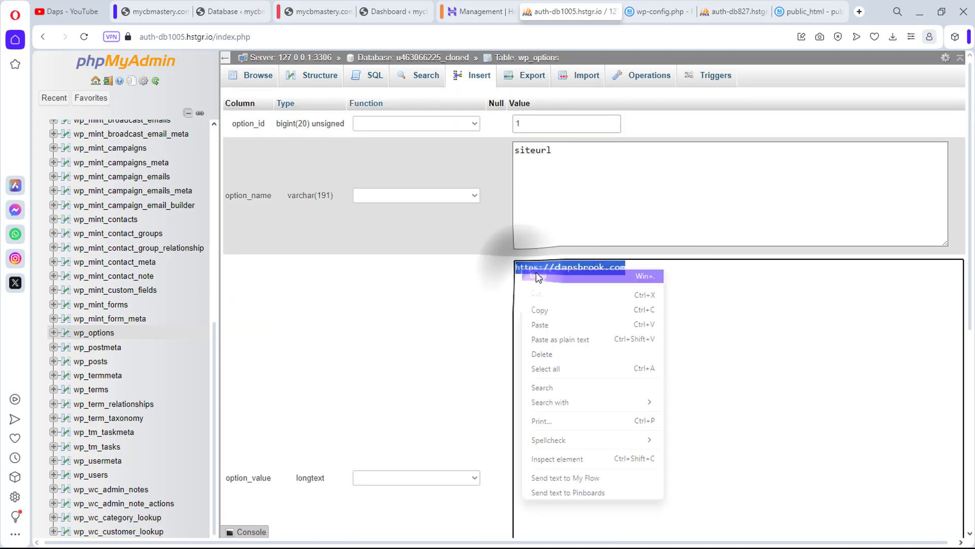
click(547, 310)
scroll(547, 312, down, 5)
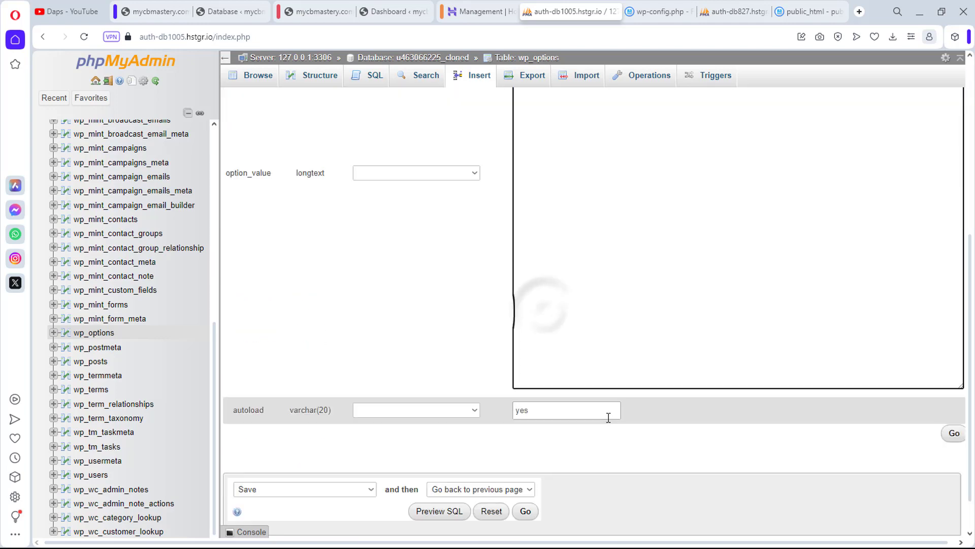
click(954, 434)
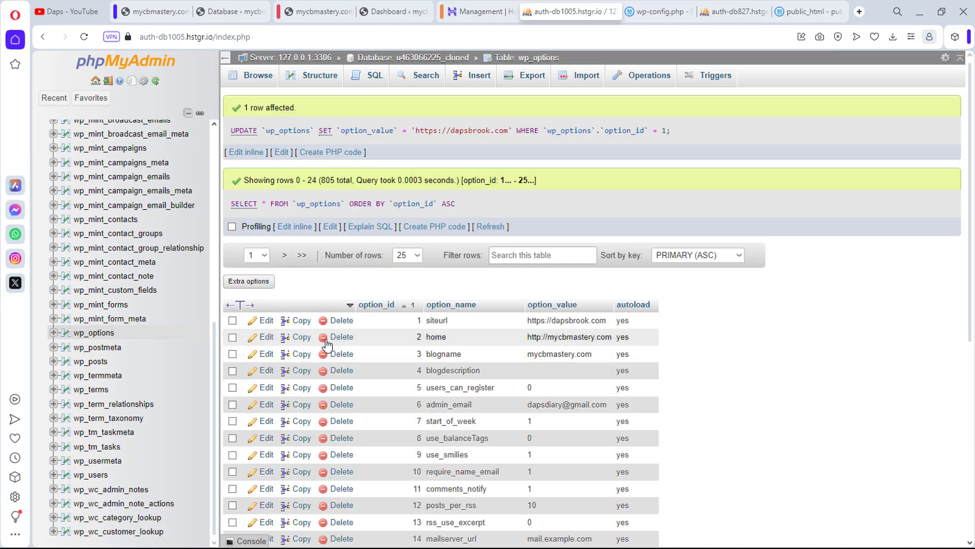
click(274, 339)
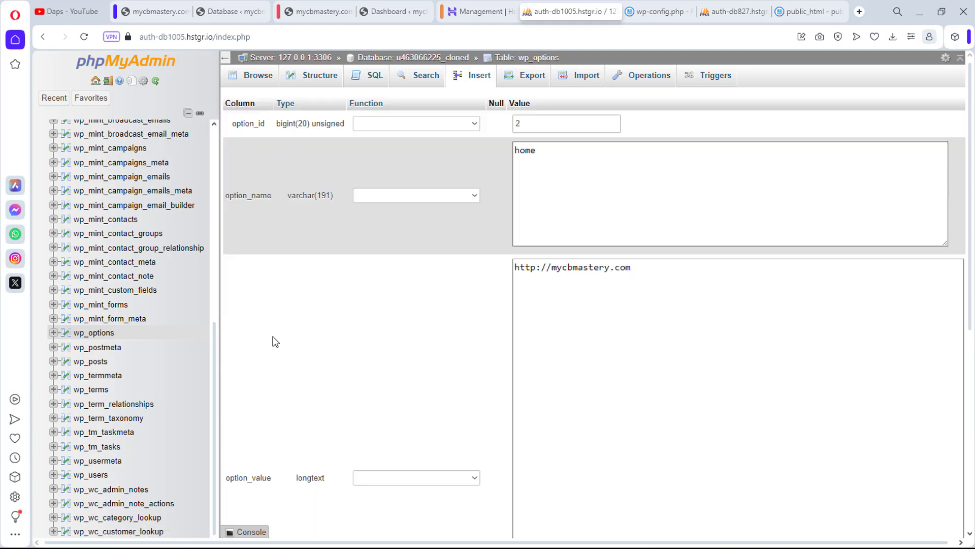
drag(648, 264, 489, 274)
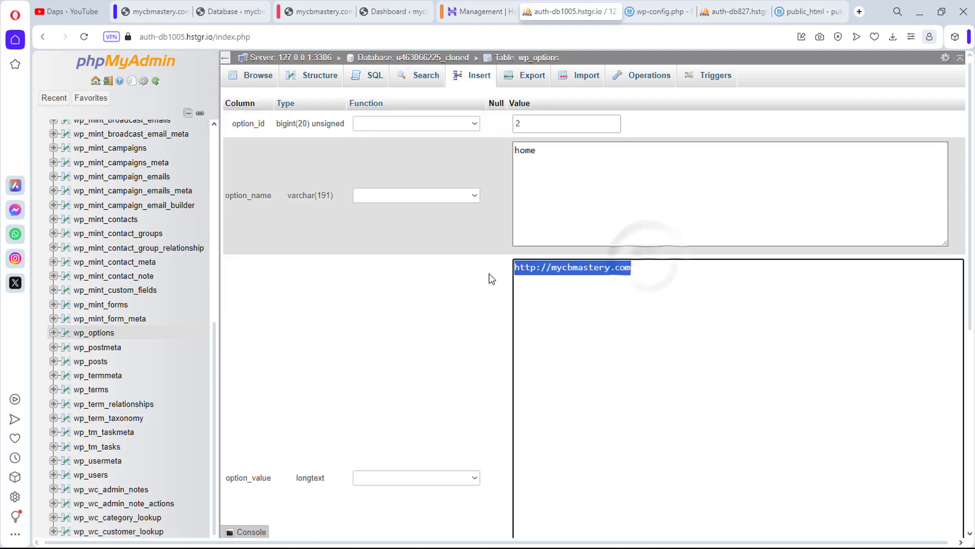
key(ctrl+v)
scroll(489, 273, down, 6)
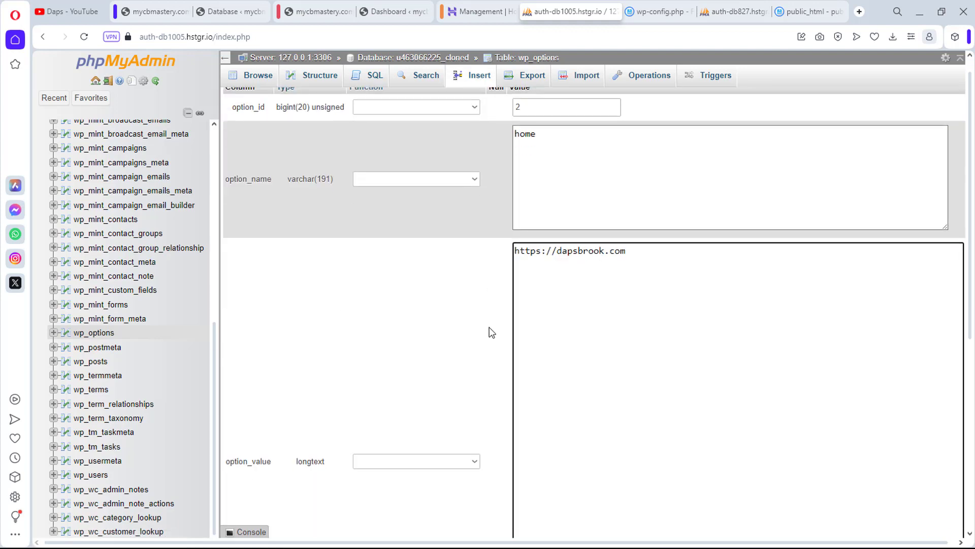
click(952, 396)
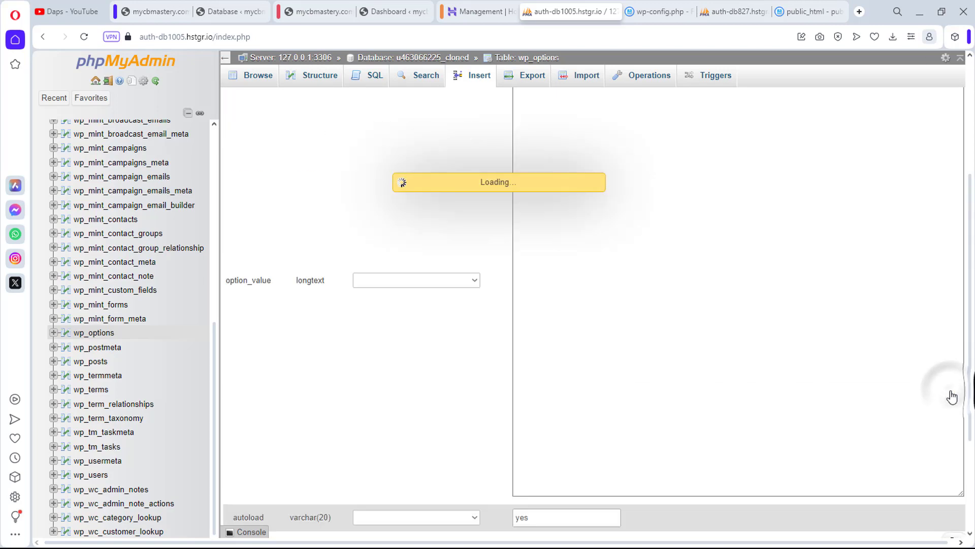
scroll(523, 316, down, 1)
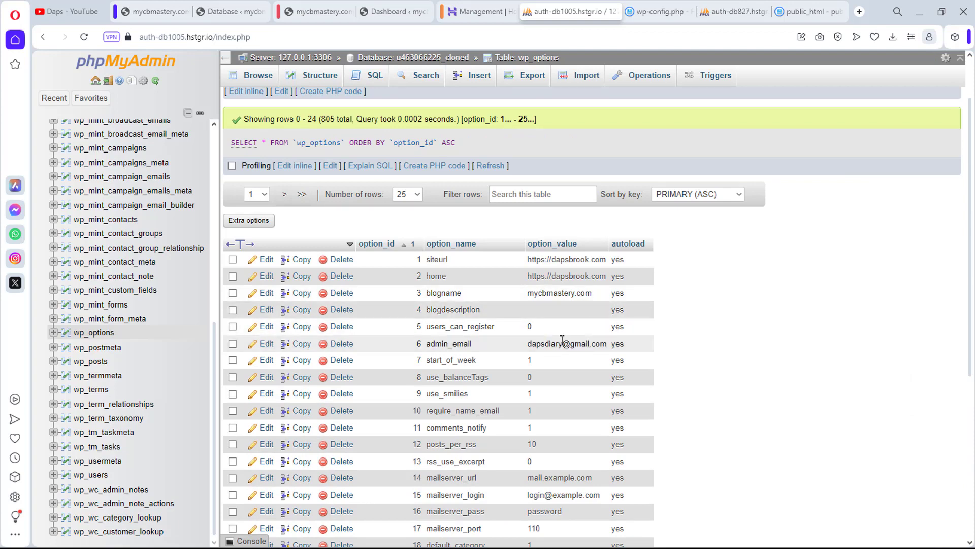
scroll(473, 379, down, 2)
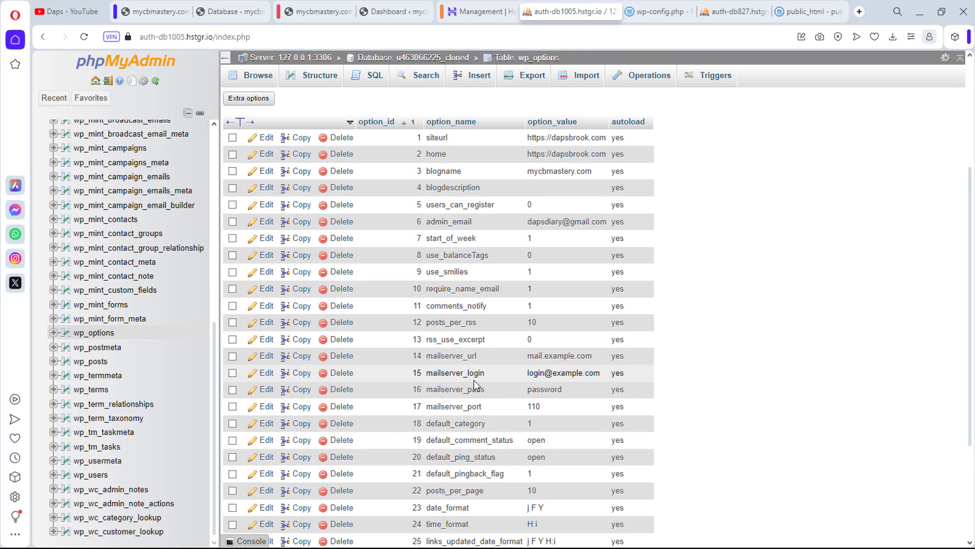
scroll(474, 380, down, 3)
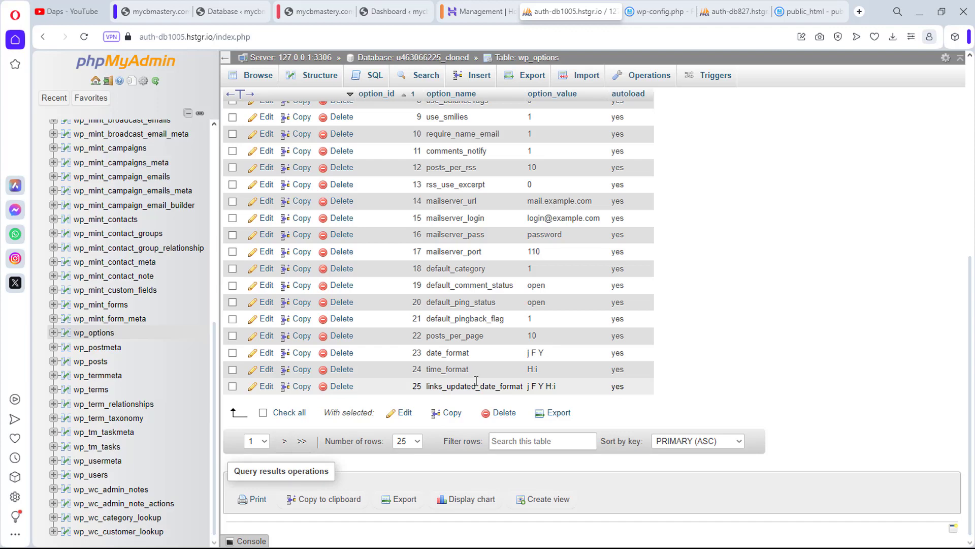
scroll(475, 380, up, 2)
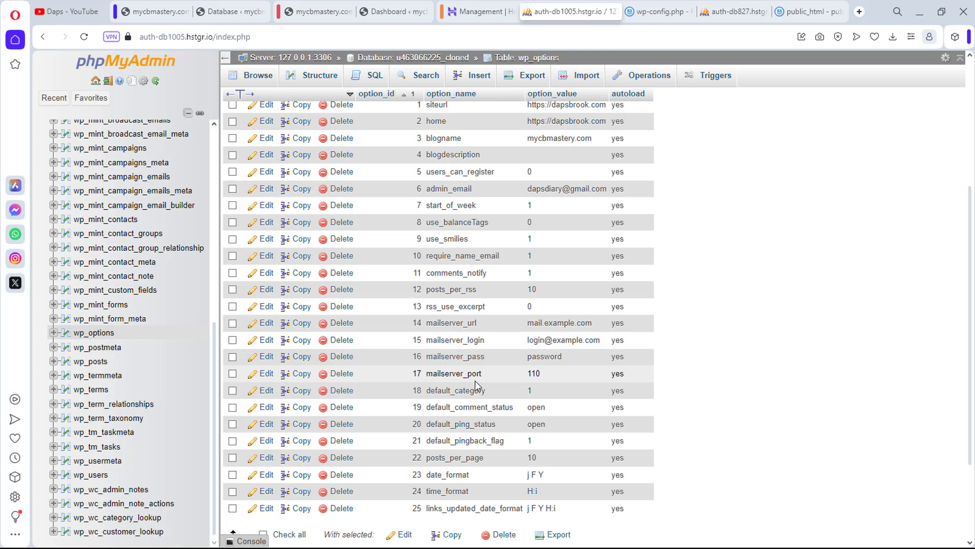
Switch to the website's browser tab, load dapsbrook.com instead of its daps subdomain and examine the migrated homepage
click(322, 14)
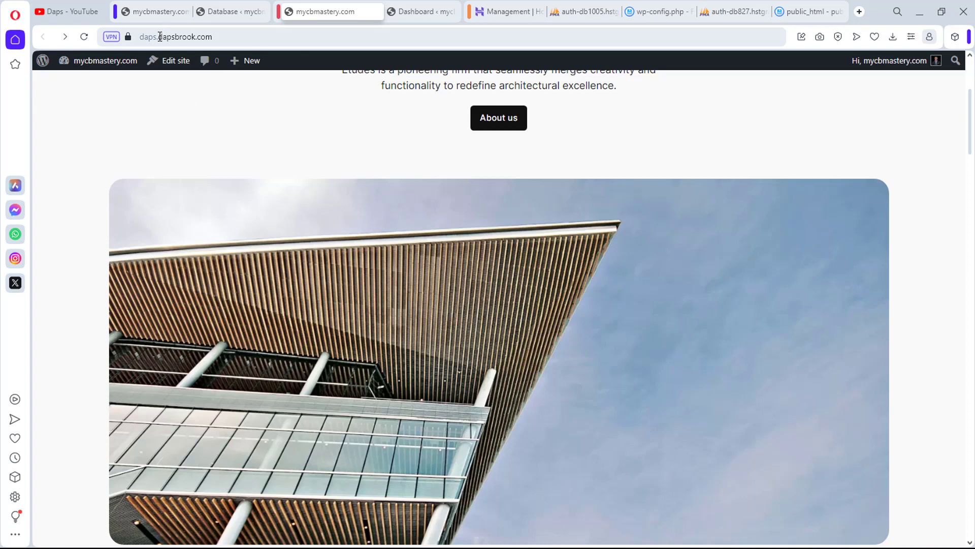
drag(160, 36, 141, 38)
key(BackSpace)
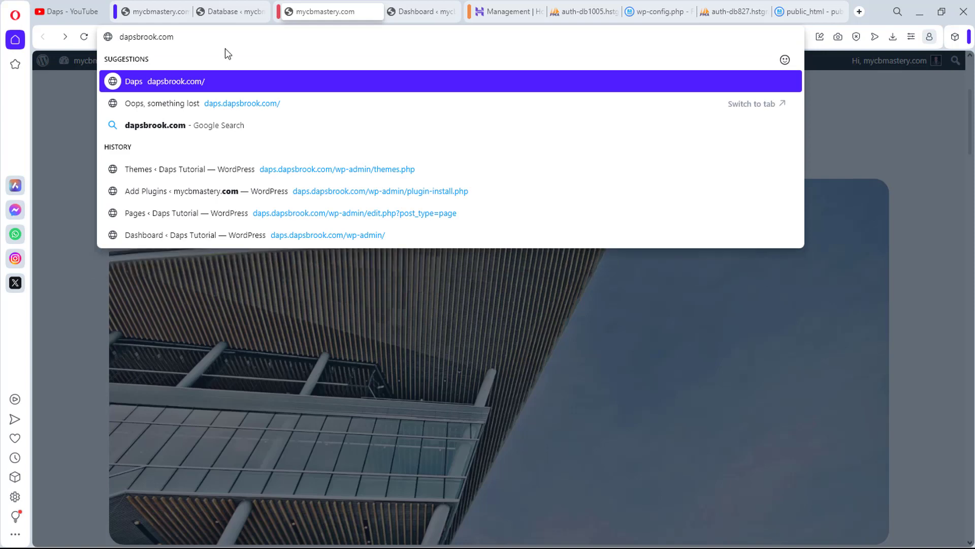
key(Return)
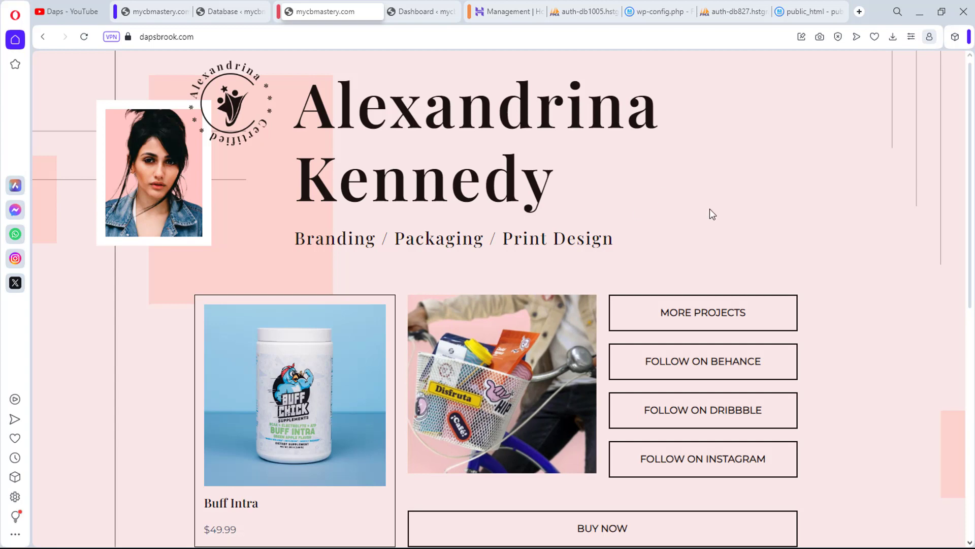
scroll(709, 209, down, 6)
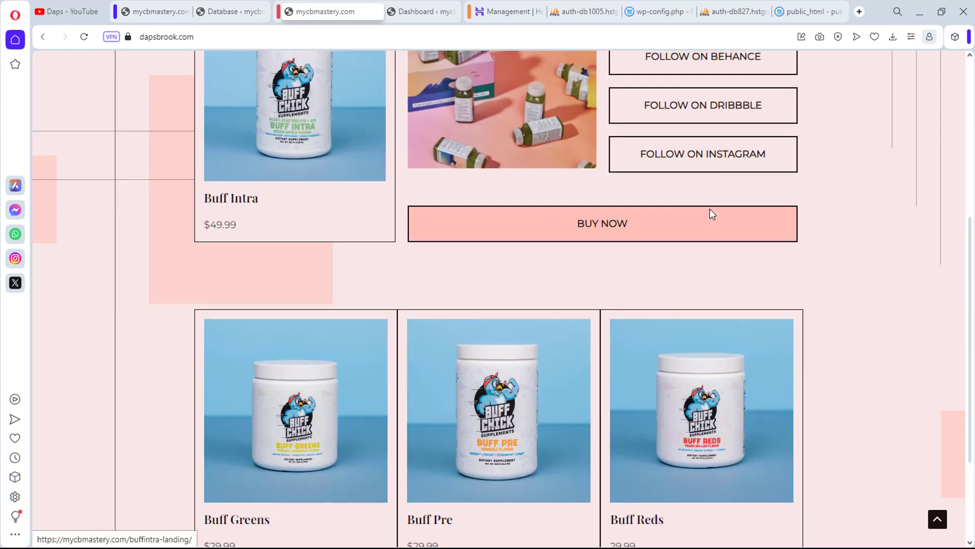